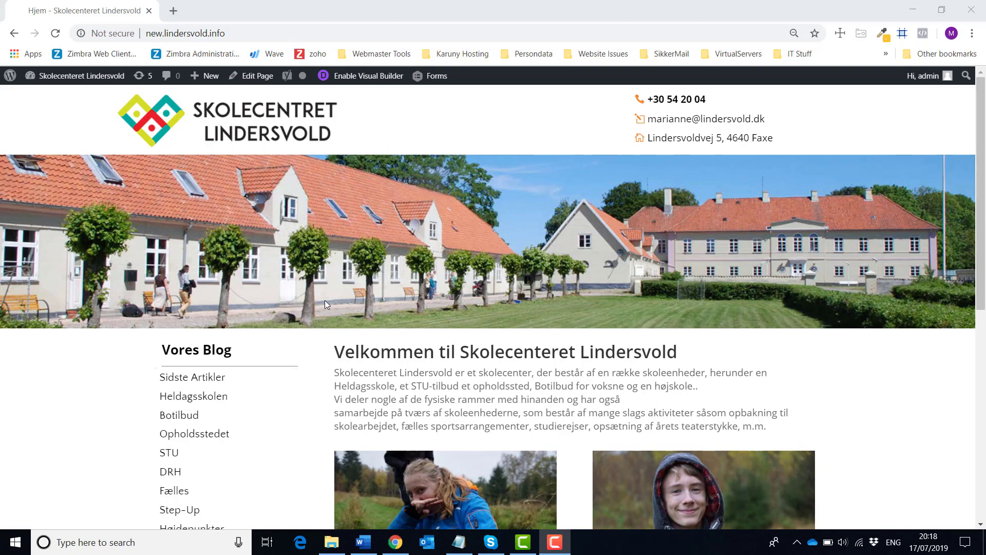
Switch to Notepad and review the notes on the three templates and the picture sizes for the frontpage banner and articles.
left_click(459, 542)
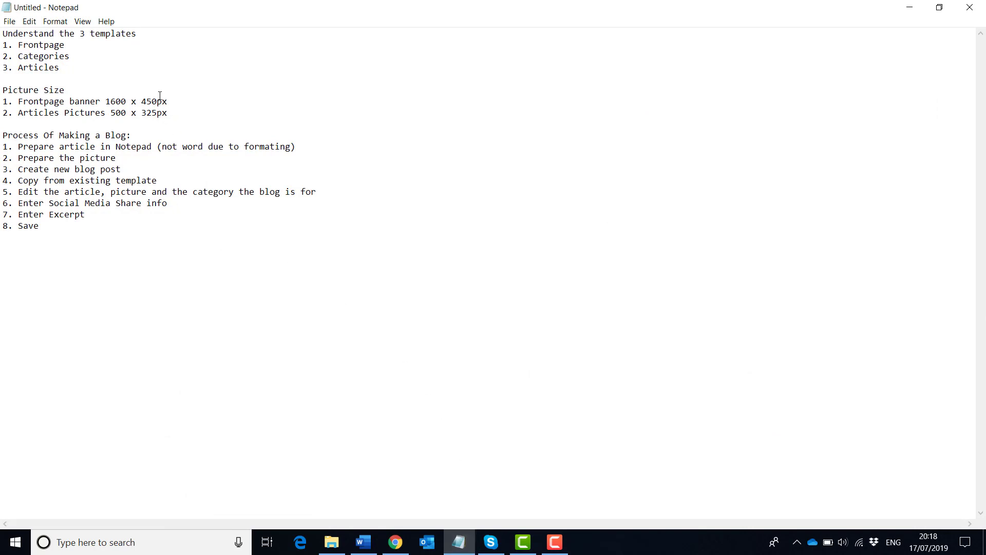
left_click_drag(68, 72, 2, 46)
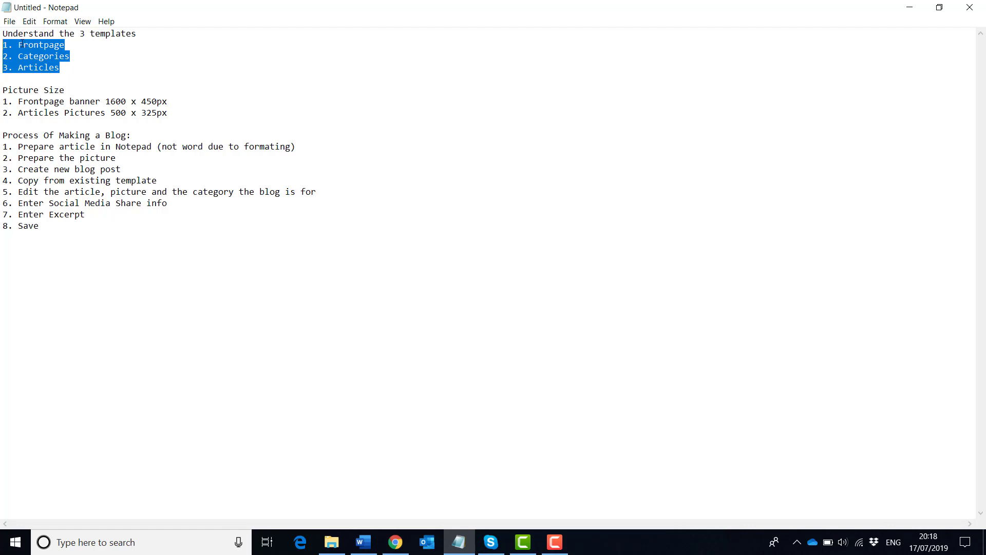
left_click(22, 44)
left_click_drag(14, 45, 59, 71)
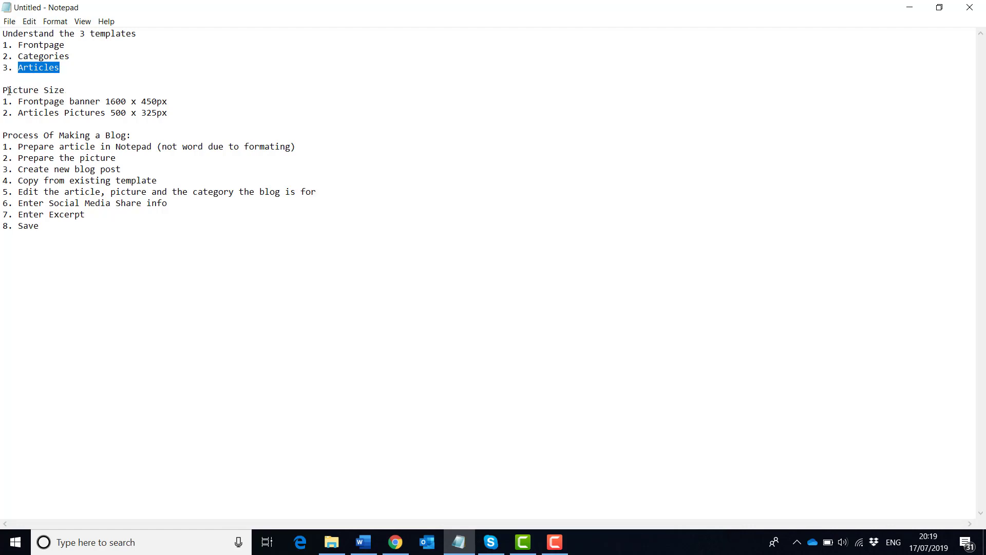
left_click_drag(3, 90, 177, 103)
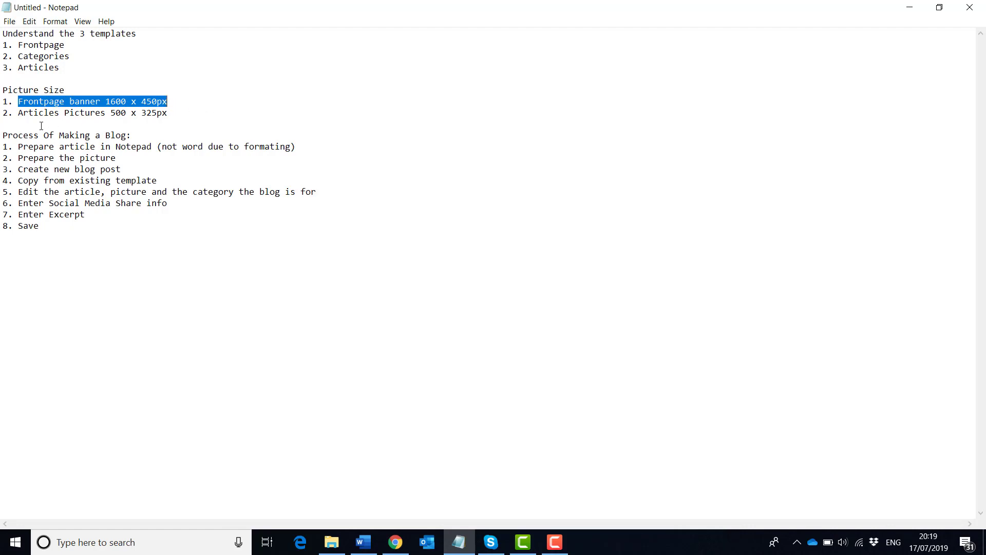
left_click_drag(15, 113, 205, 116)
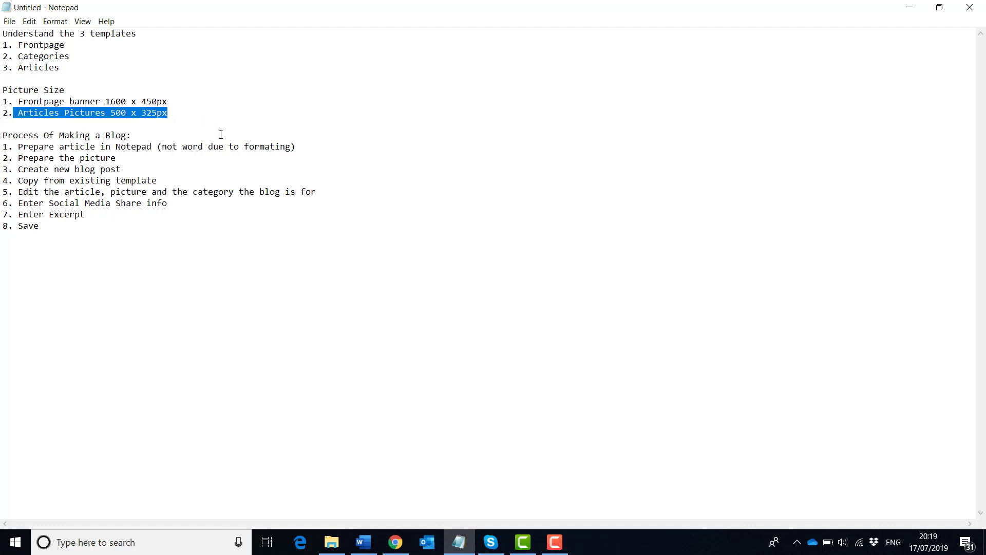
left_click(171, 119)
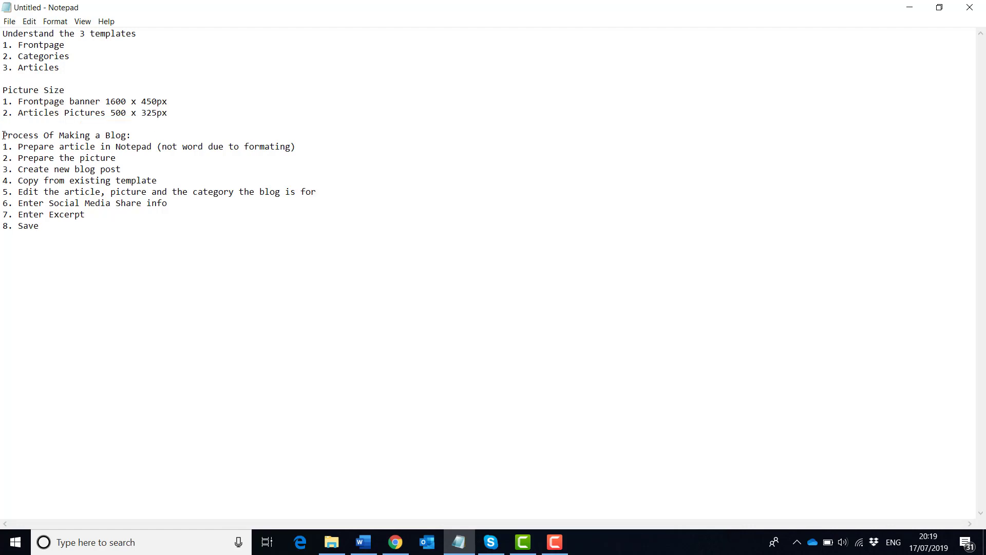
Review the notes on preparing the article and picture, and check the article pictures on the website's front page in Chrome.
left_click_drag(3, 135, 139, 133)
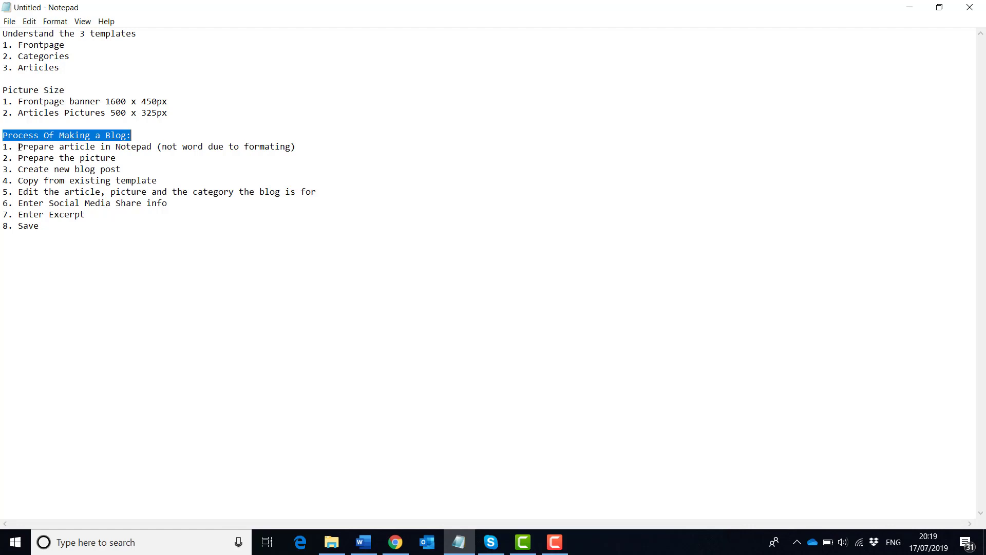
left_click_drag(19, 147, 310, 149)
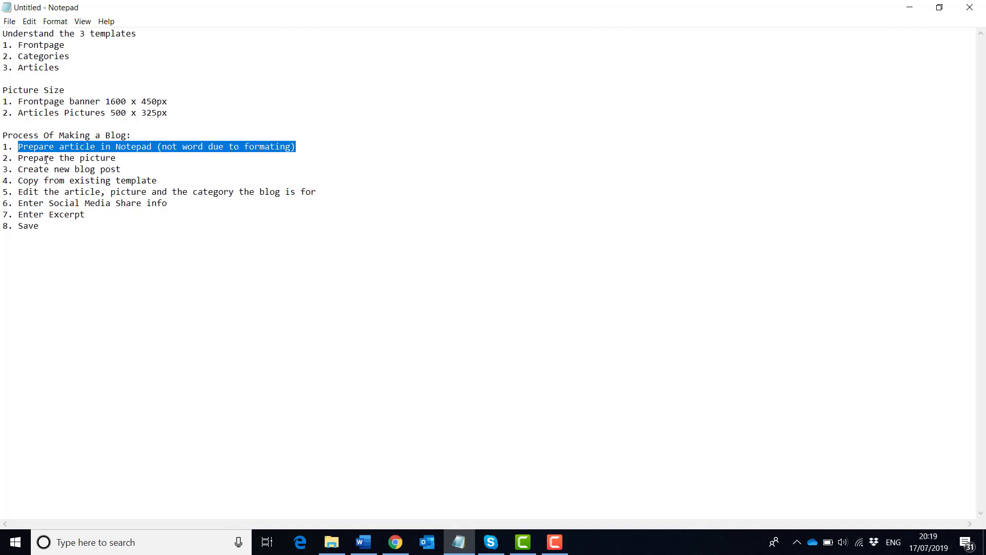
left_click_drag(20, 159, 118, 152)
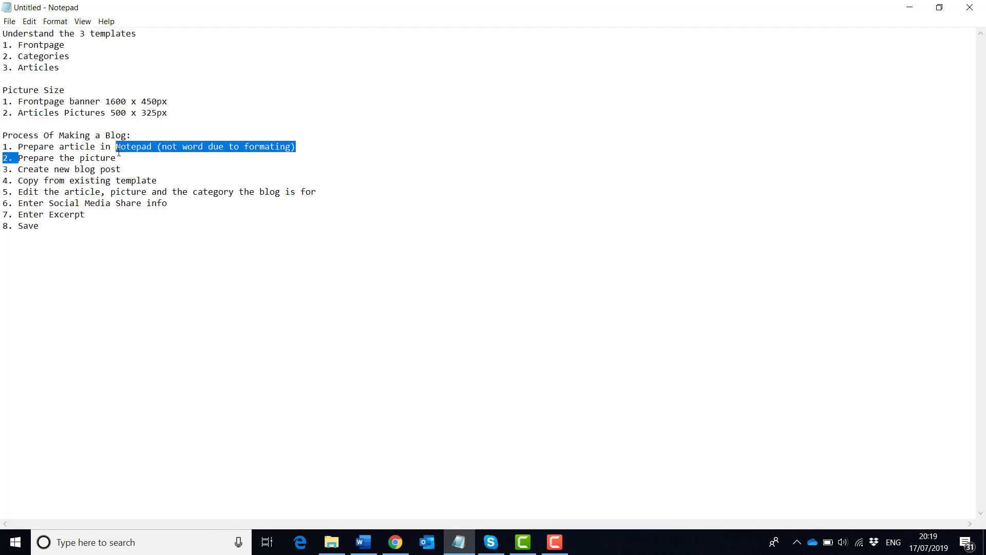
left_click_drag(112, 112, 169, 115)
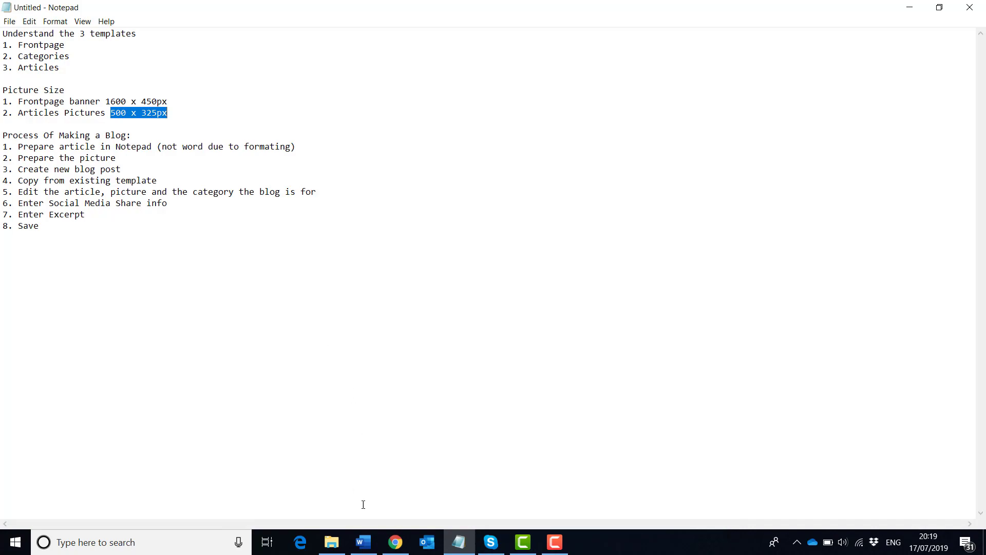
left_click(395, 541)
scroll(522, 319, "down", 3)
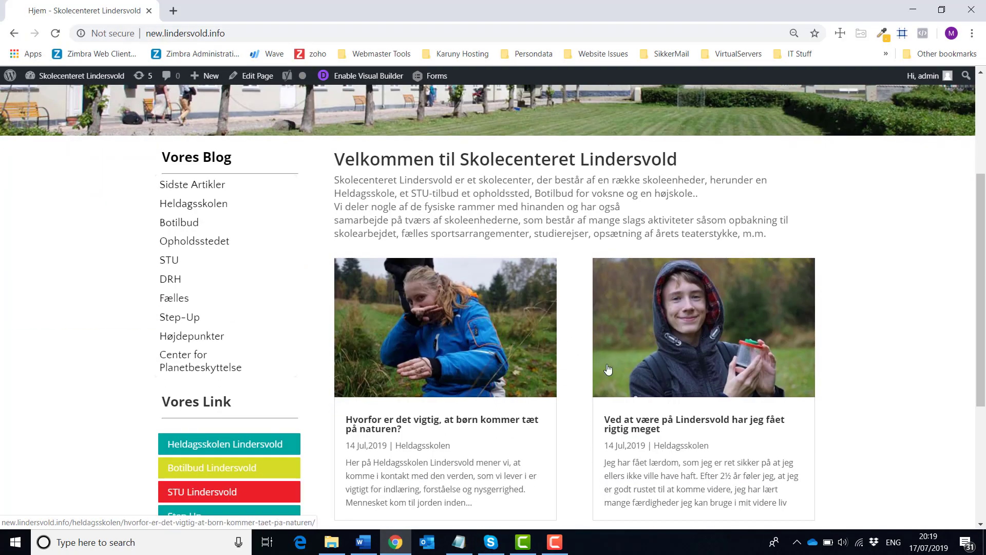
left_click(914, 14)
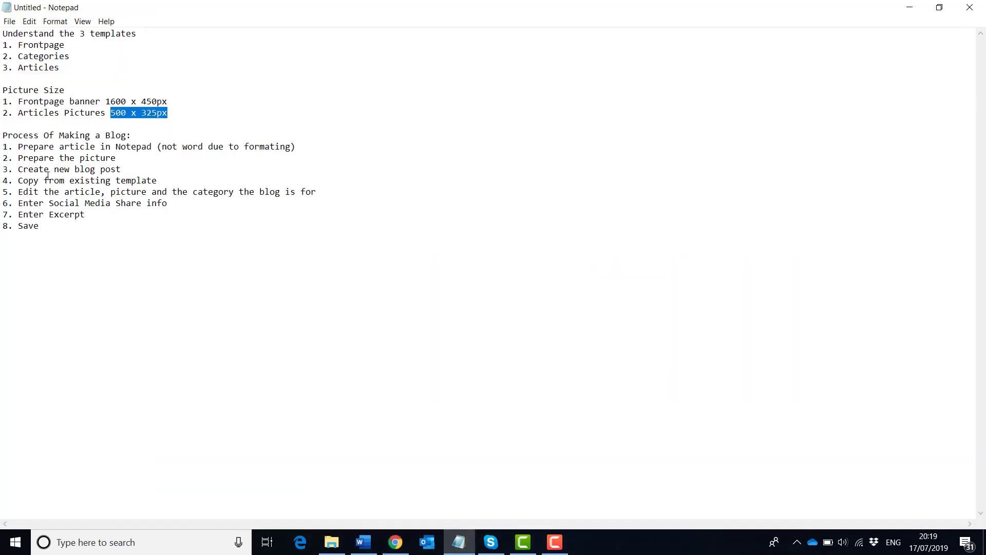
Review the Notepad process notes from creating a new blog post and copying a template through entering the excerpt.
left_click_drag(19, 170, 123, 170)
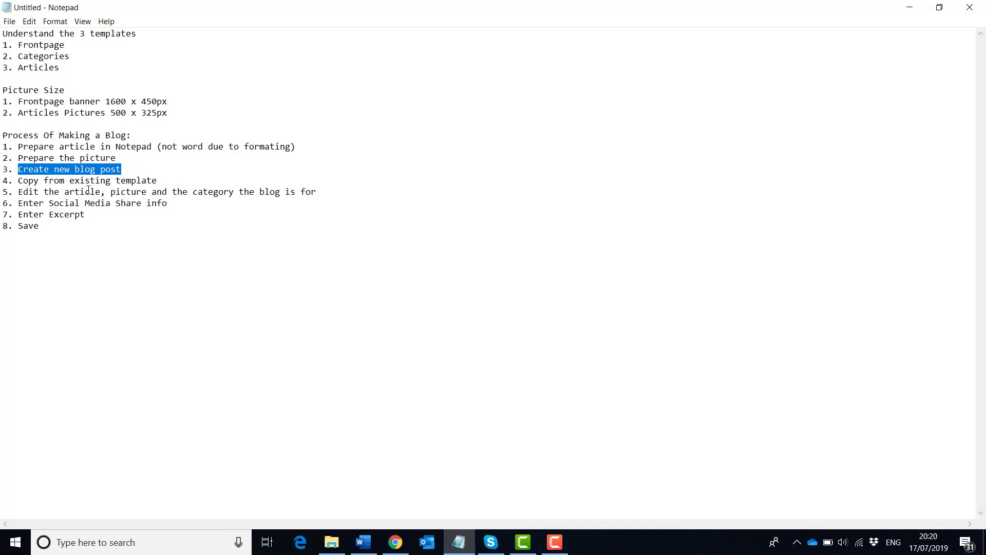
left_click_drag(19, 182, 159, 181)
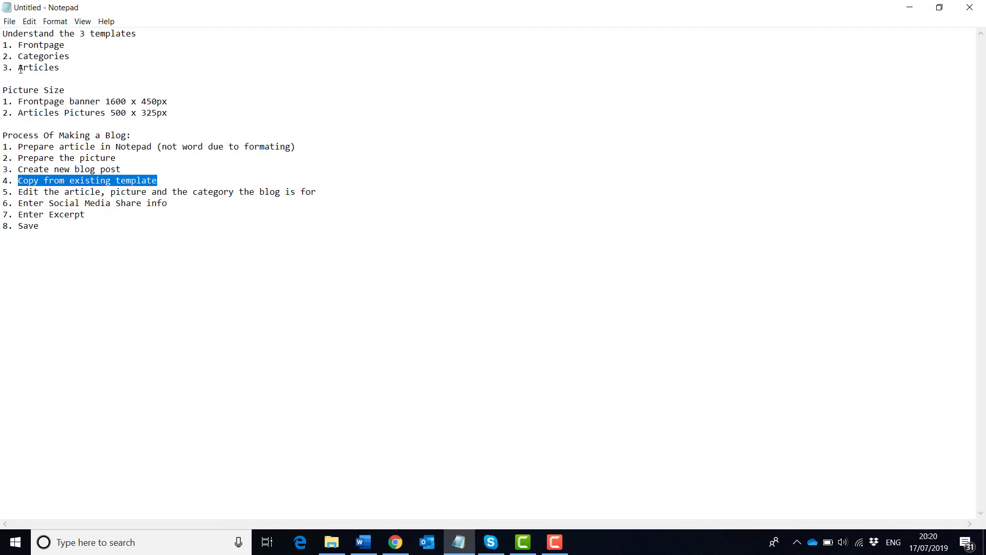
left_click_drag(19, 69, 60, 70)
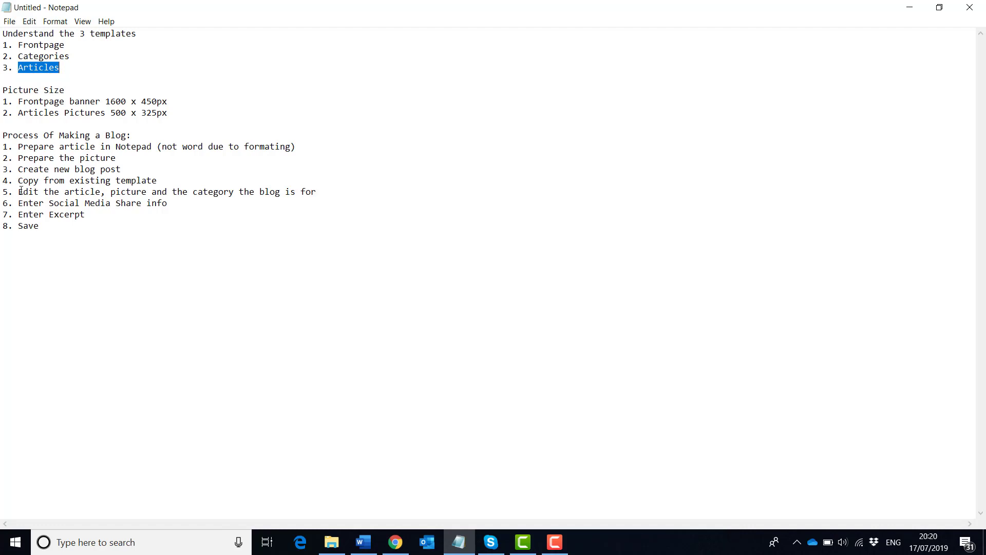
left_click_drag(18, 181, 167, 178)
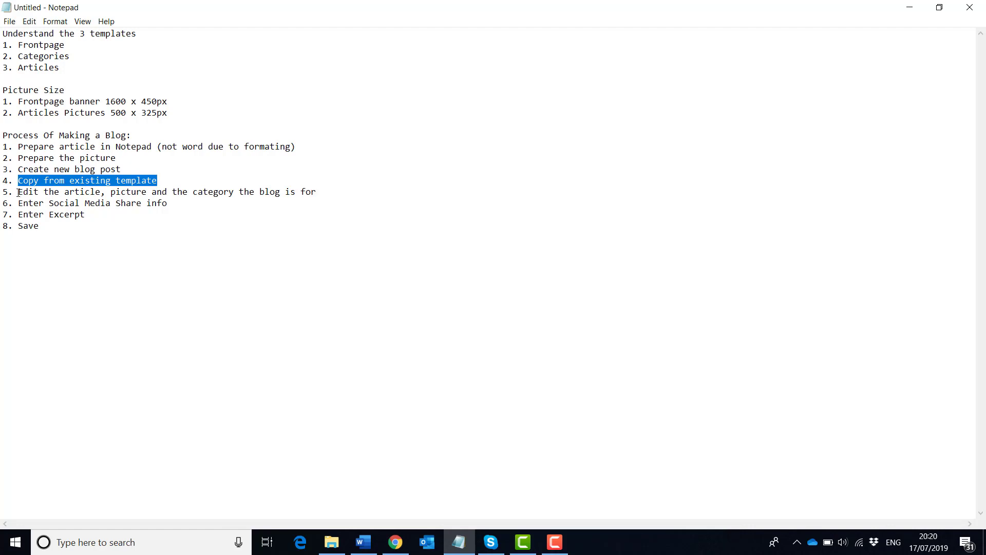
left_click_drag(19, 192, 317, 191)
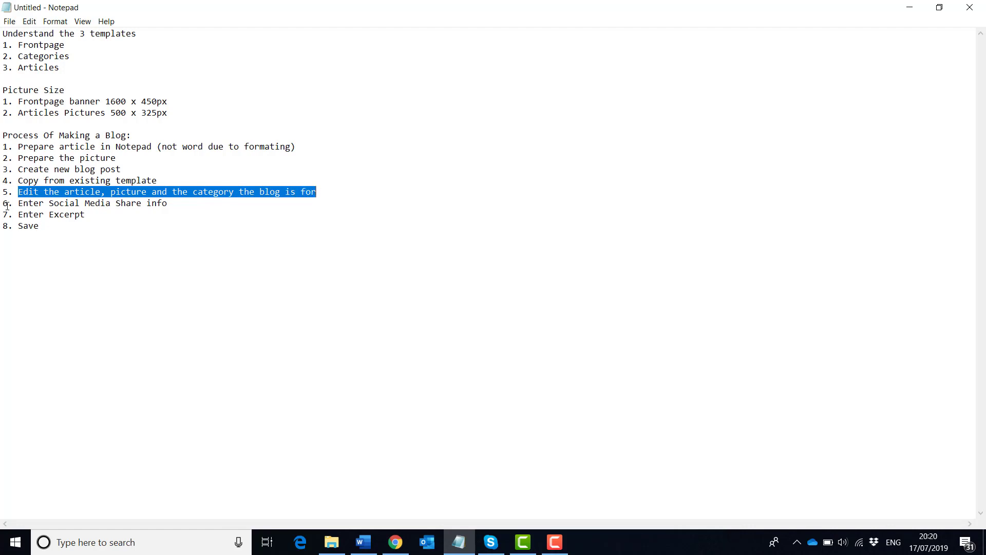
left_click_drag(19, 204, 168, 204)
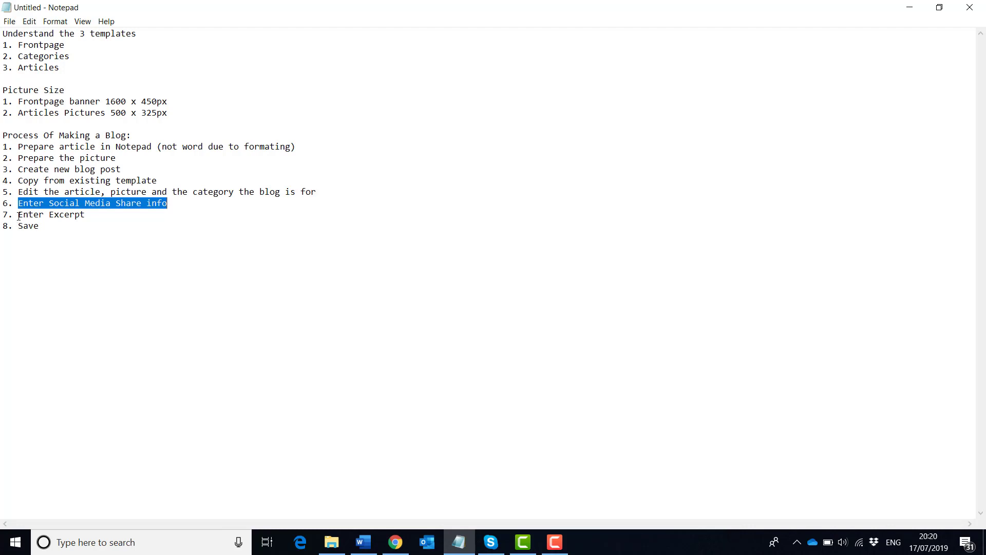
left_click_drag(19, 214, 92, 215)
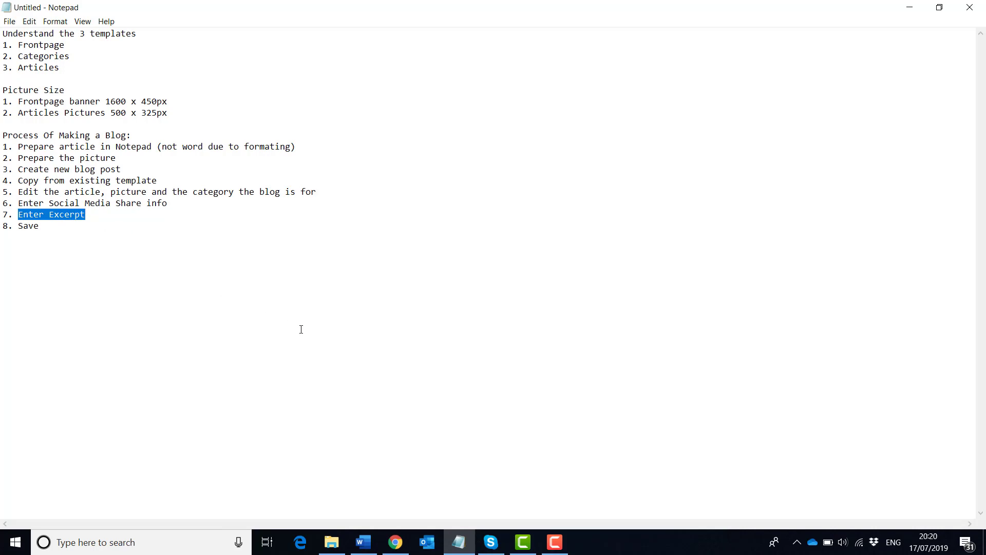
Examine the excerpt text of the first article on the front page in Chrome, and return to the Notepad notes.
left_click(395, 542)
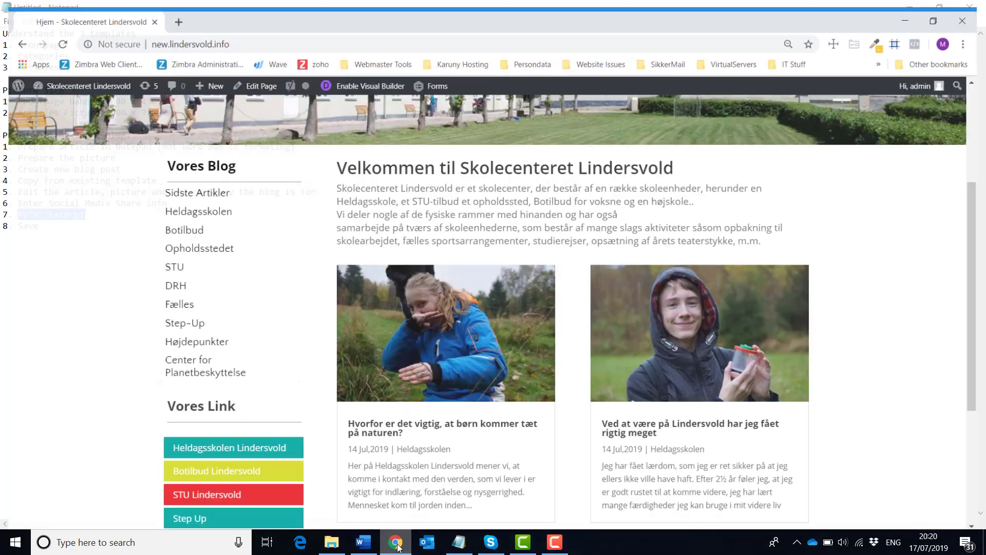
scroll(436, 437, "down", 3)
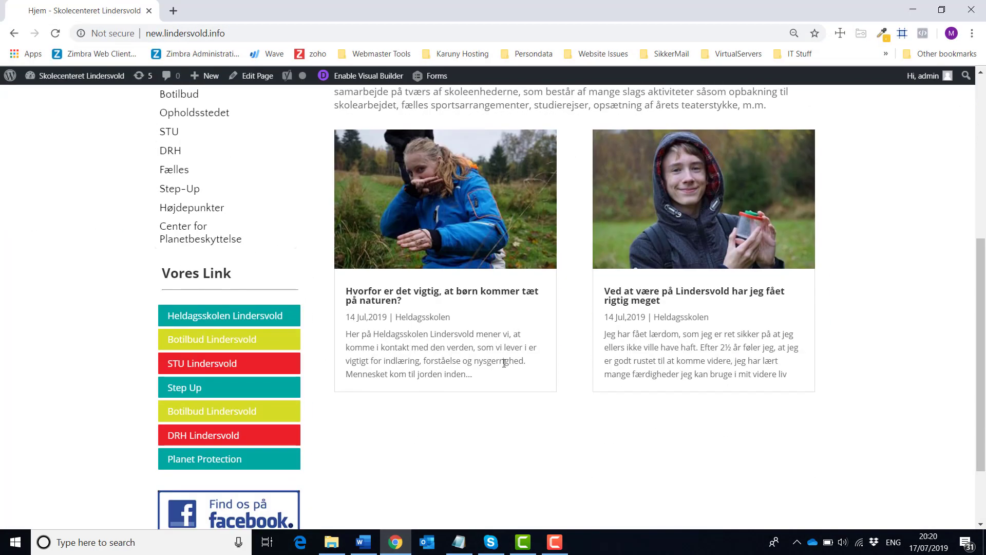
left_click_drag(472, 374, 345, 335)
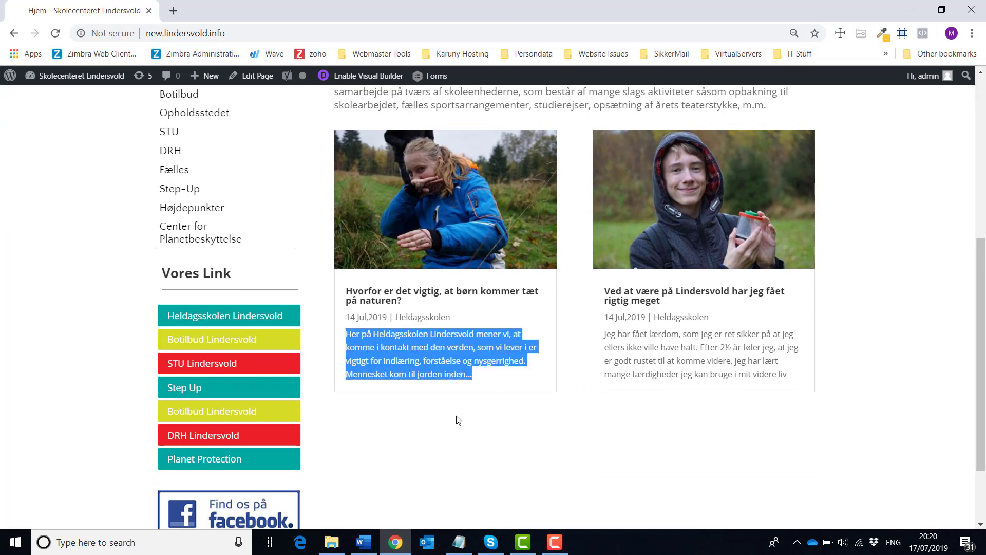
left_click(458, 542)
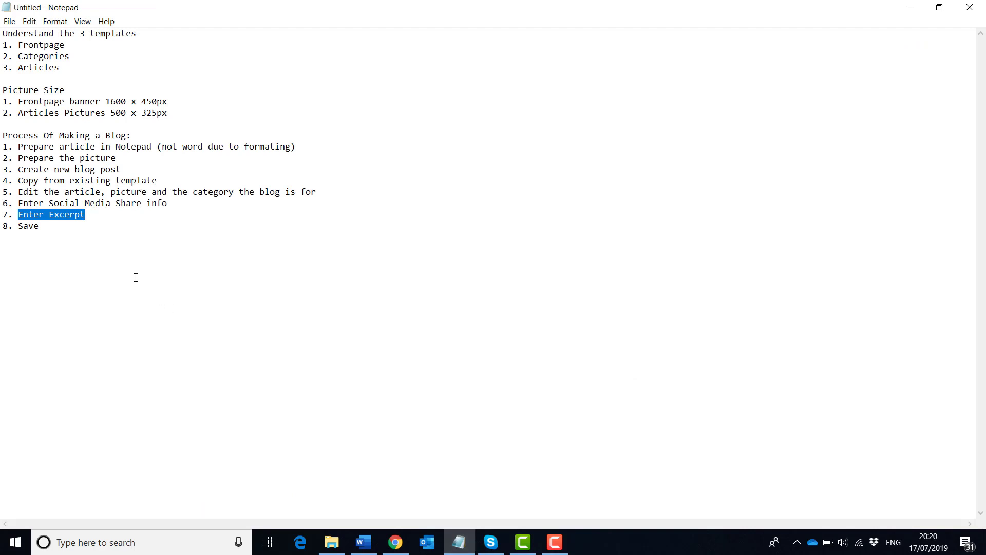
left_click(69, 215)
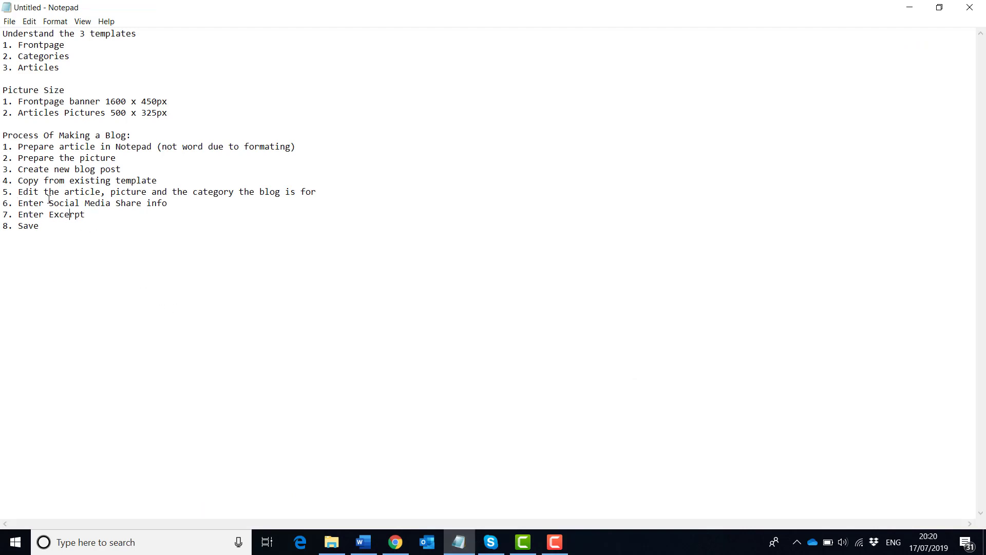
Review the template list, and examine the front page's header, banner, blog categories, links and article previews in Chrome.
left_click_drag(62, 72, 2, 48)
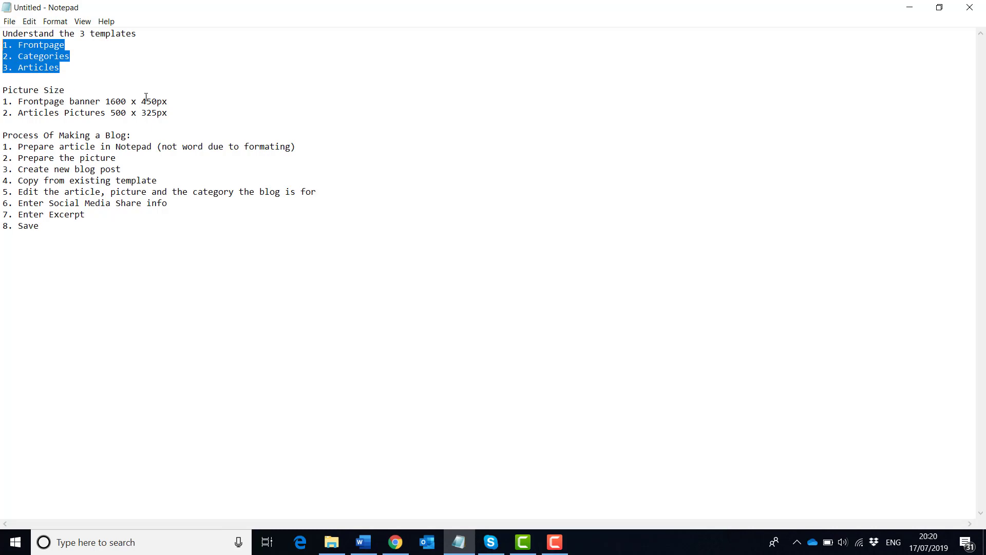
left_click(396, 543)
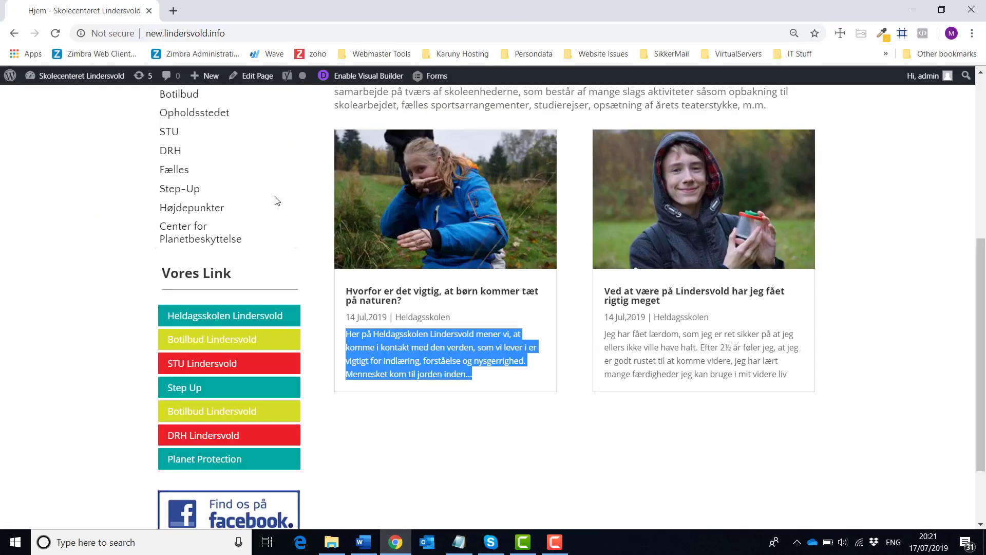
scroll(207, 182, "up", 5)
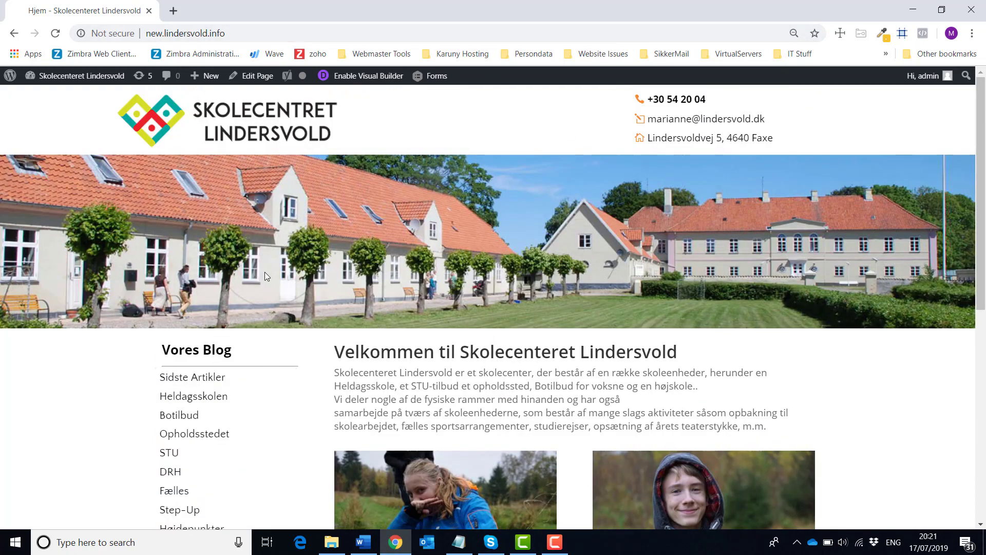
scroll(272, 278, "down", 6)
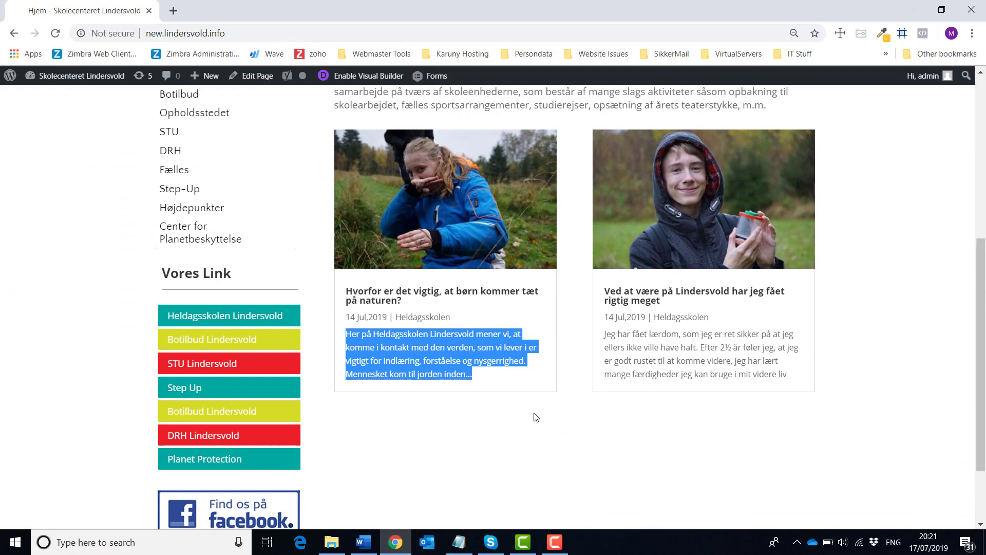
left_click(536, 417)
scroll(539, 406, "up", 5)
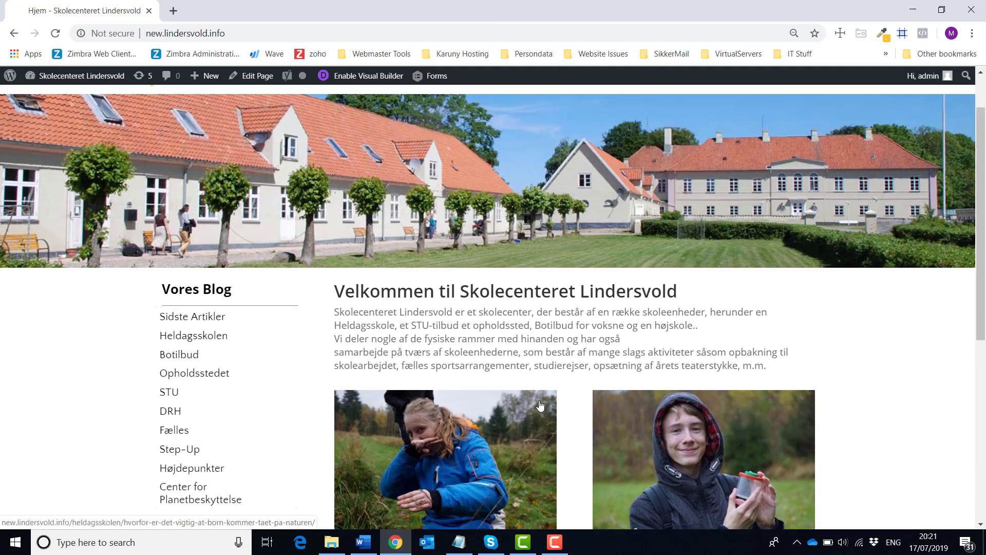
scroll(539, 406, "up", 1)
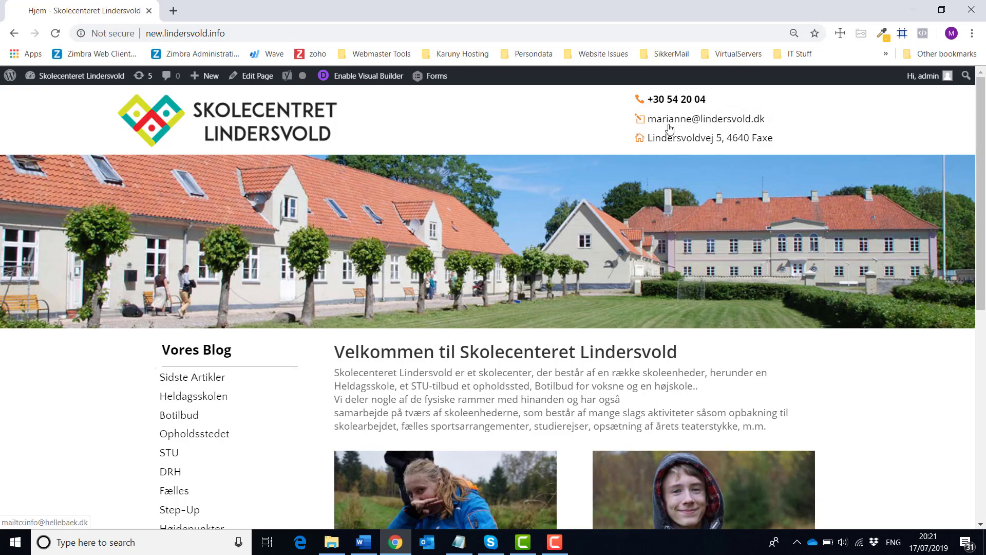
scroll(334, 353, "down", 3)
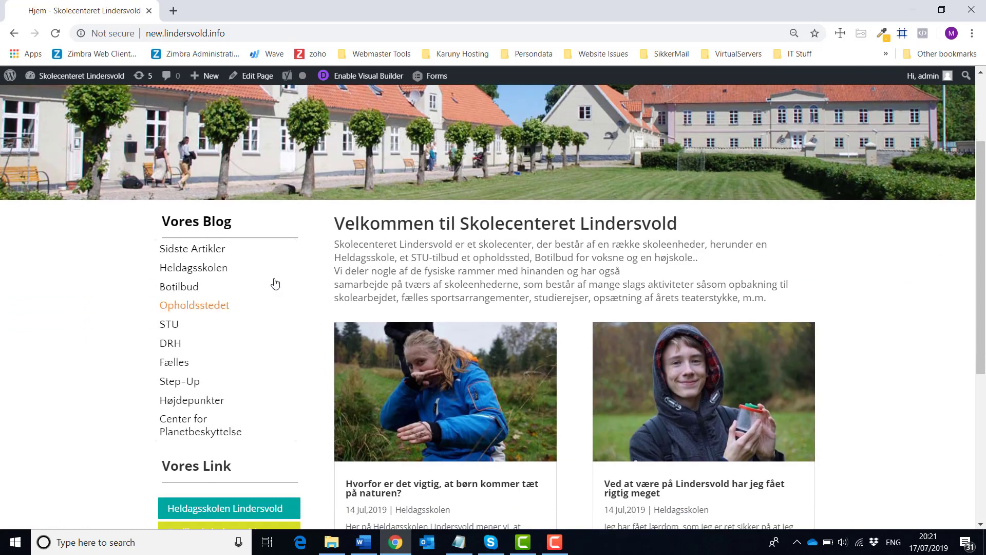
scroll(260, 485, "down", 3)
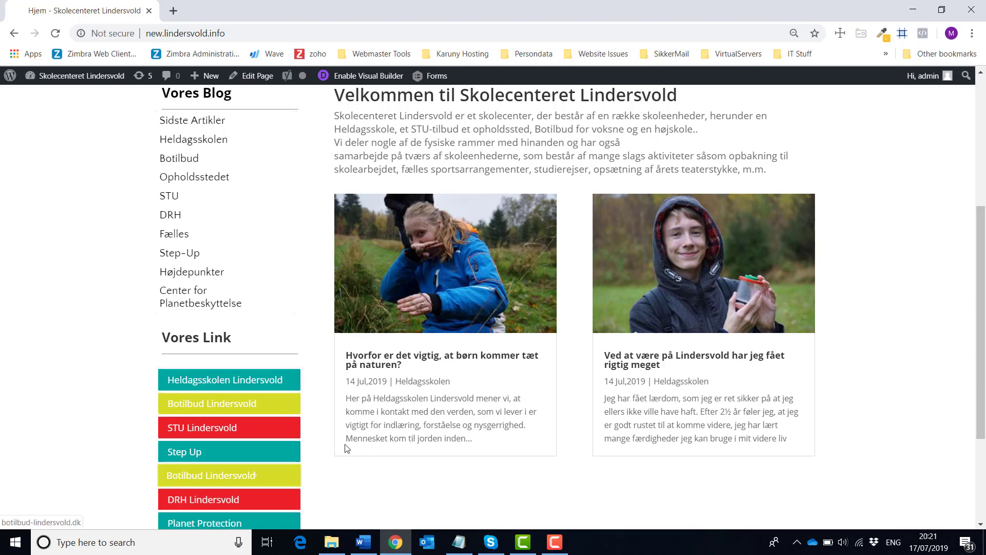
scroll(427, 436, "down", 1)
scroll(434, 476, "up", 1)
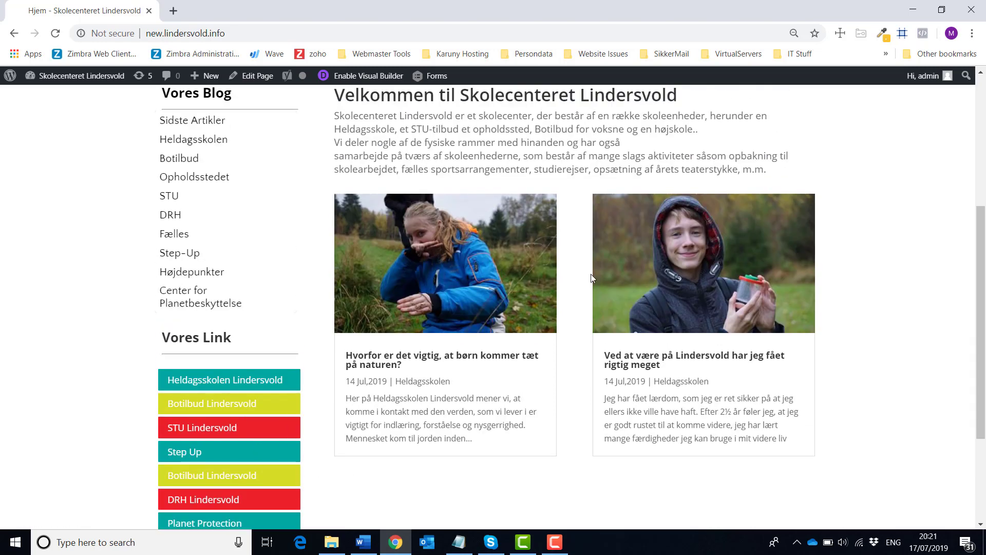
scroll(689, 247, "up", 1)
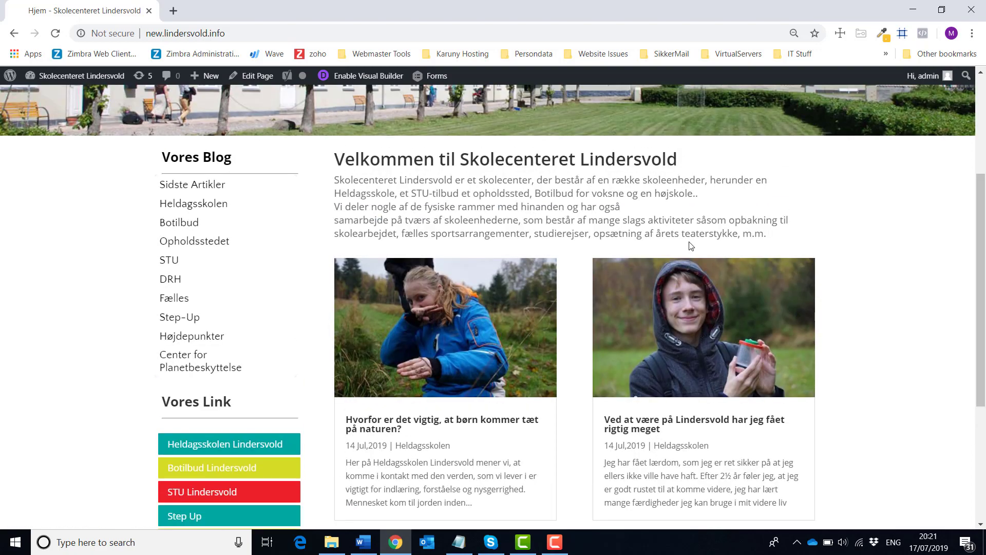
scroll(690, 246, "up", 3)
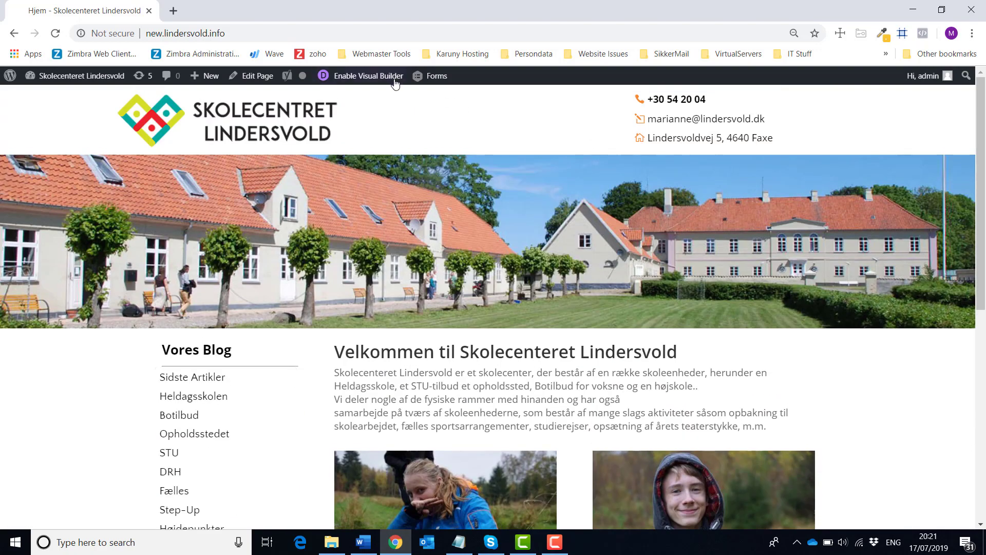
Enable the Visual Builder for the front page and open the Background settings of the fullwidth header.
left_click(365, 81)
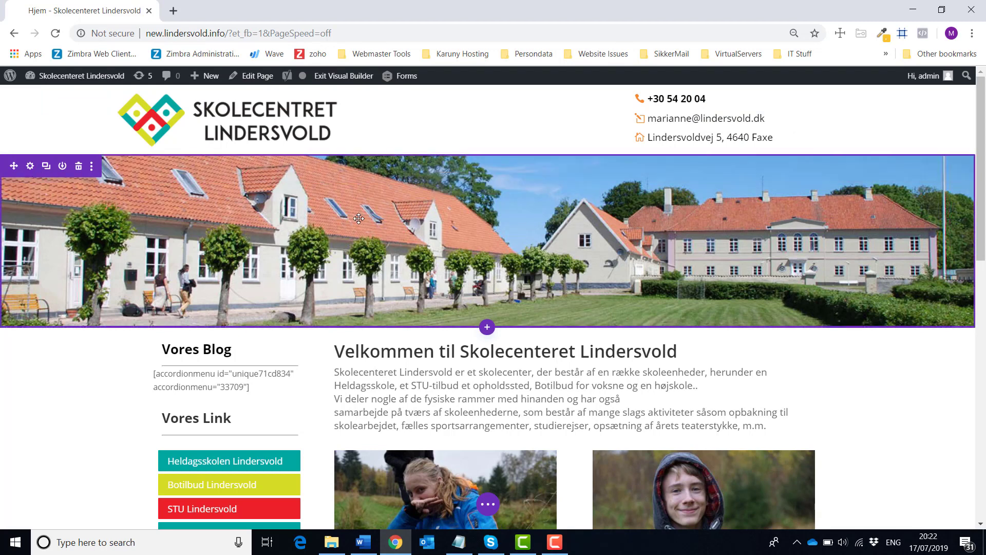
left_click(467, 184)
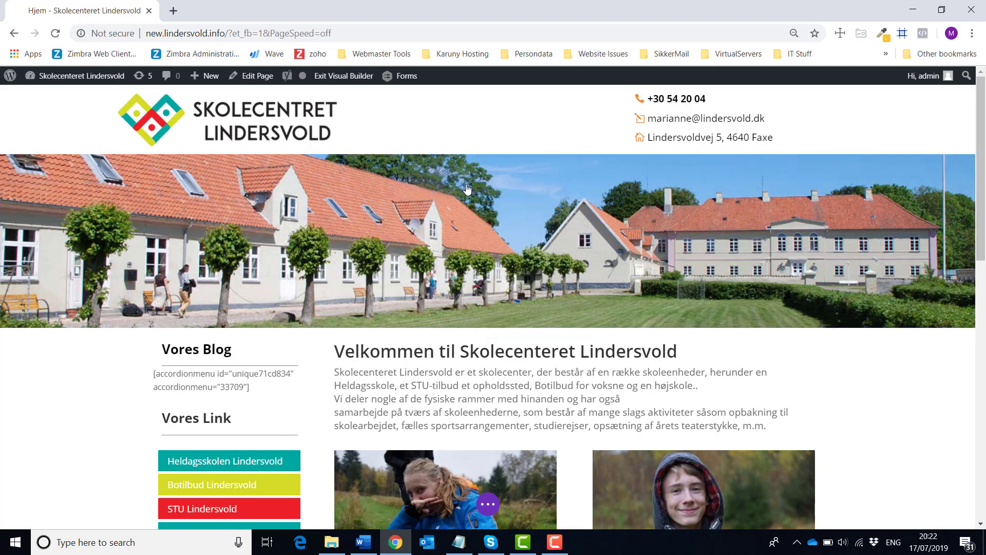
scroll(434, 264, "down", 10)
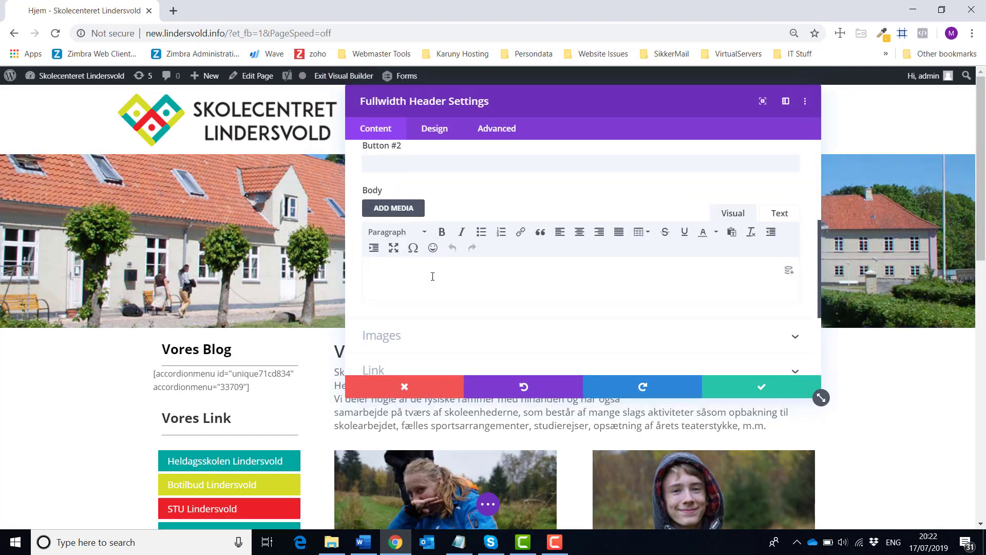
left_click(432, 282)
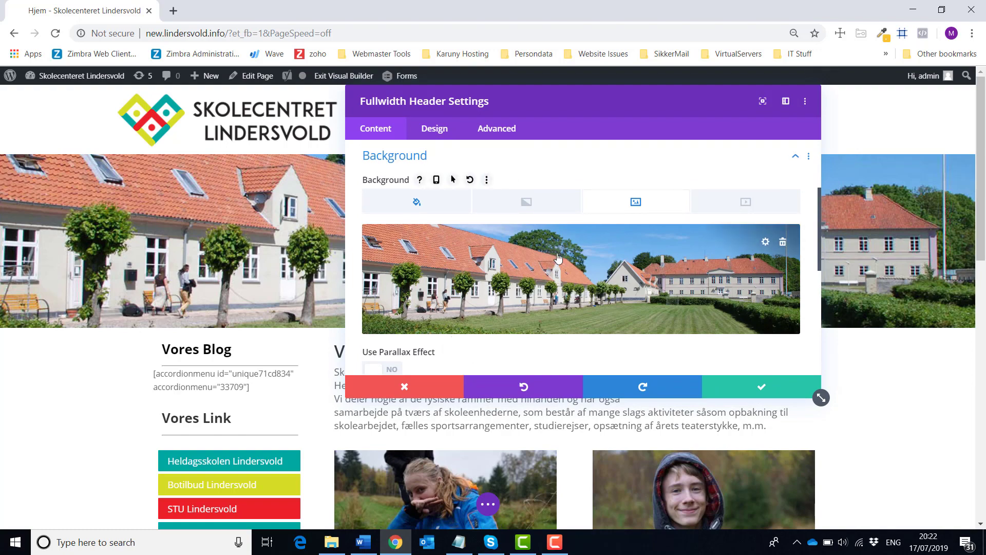
Try the parallax effect on the header's background image, and switch it off again.
left_click(387, 369)
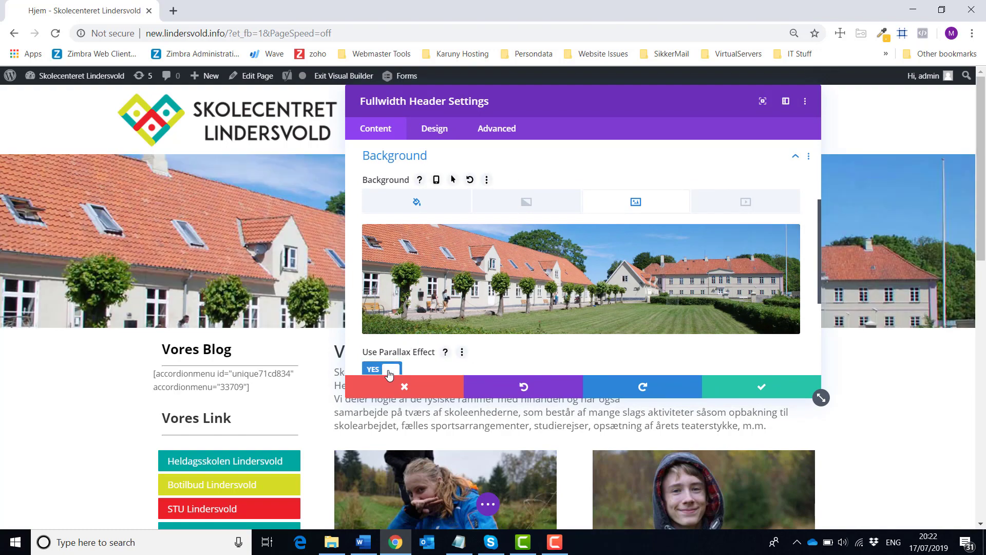
scroll(236, 257, "down", 3)
scroll(234, 255, "up", 3)
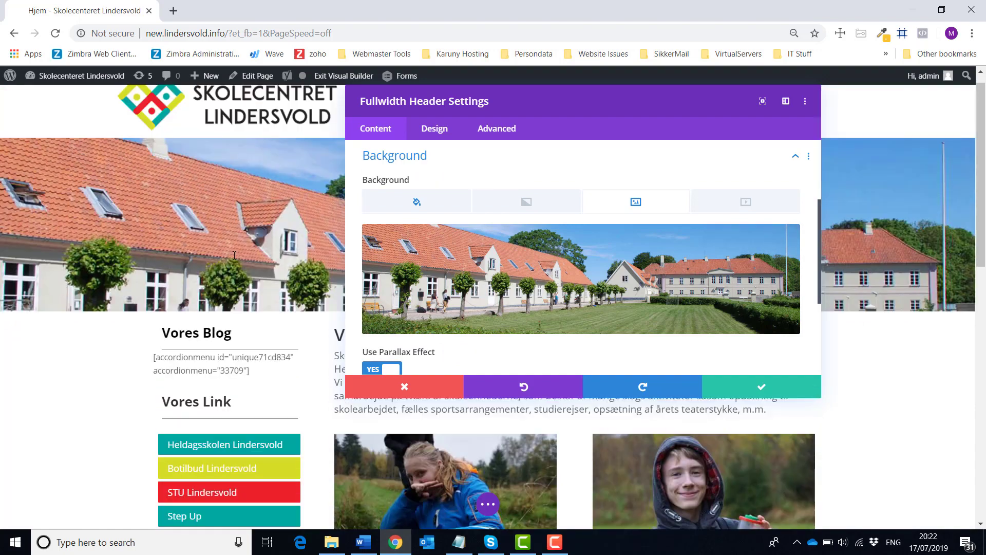
left_click(388, 369)
View the media library for choosing the header's background image, and close it without picking a picture.
left_click(531, 276)
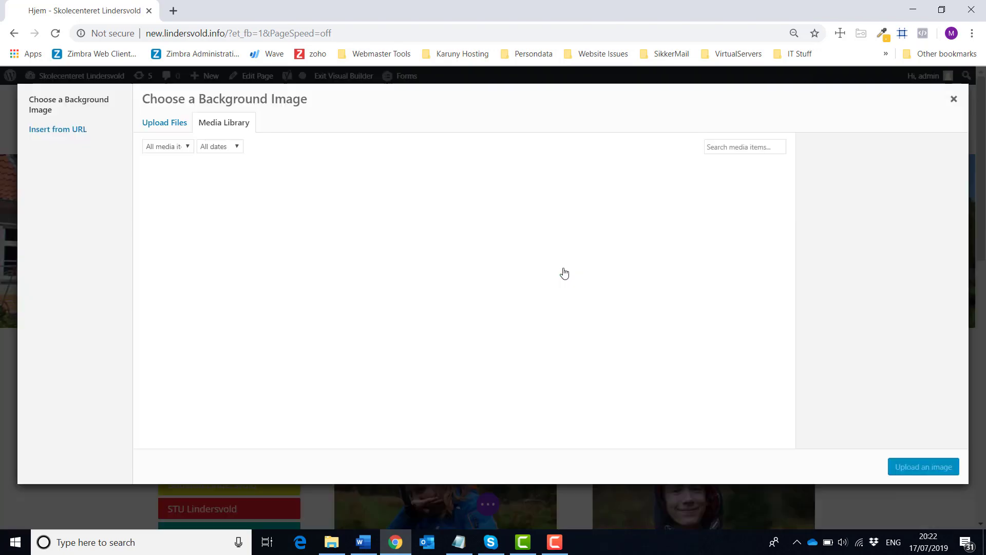
left_click(153, 125)
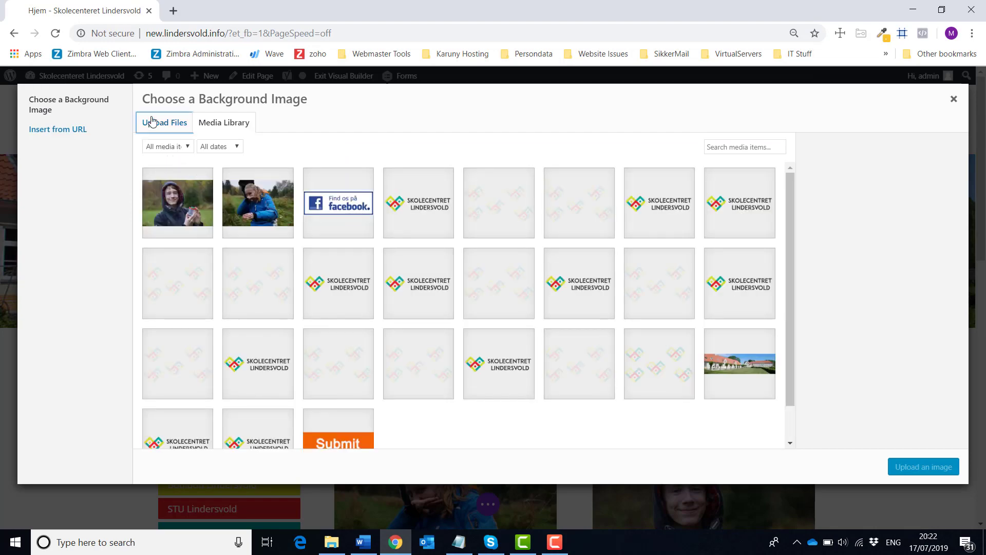
left_click(952, 100)
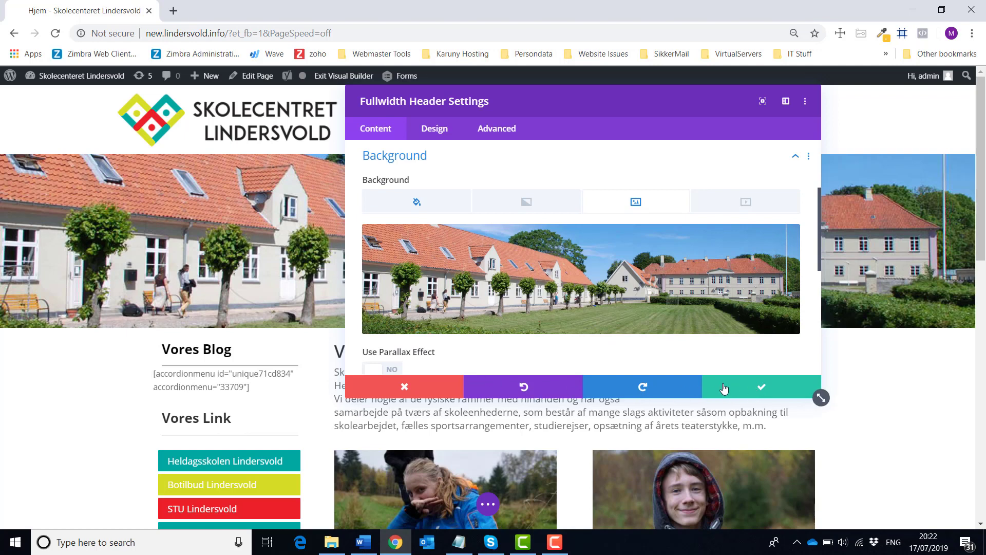
Apply the fullwidth header settings and save the front page.
left_click(744, 390)
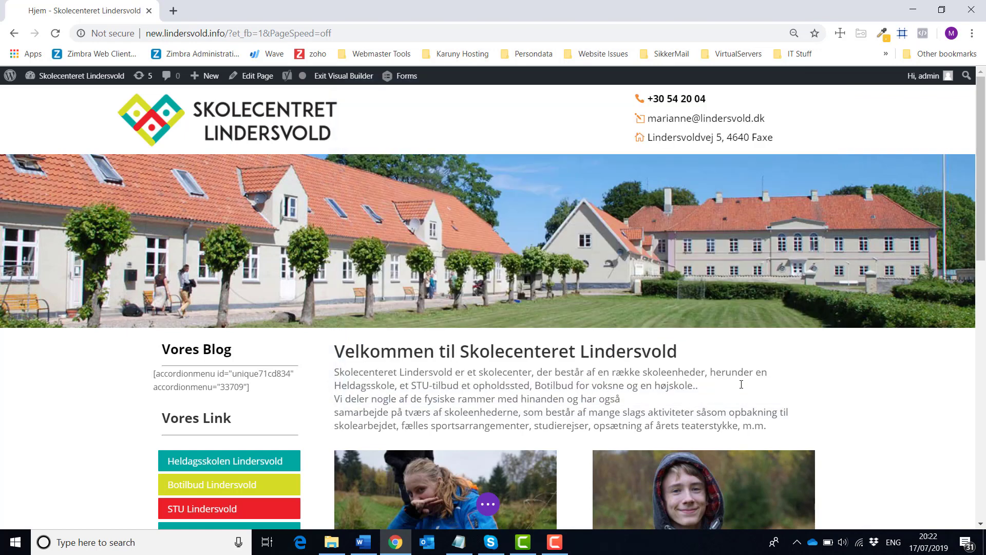
left_click(487, 507)
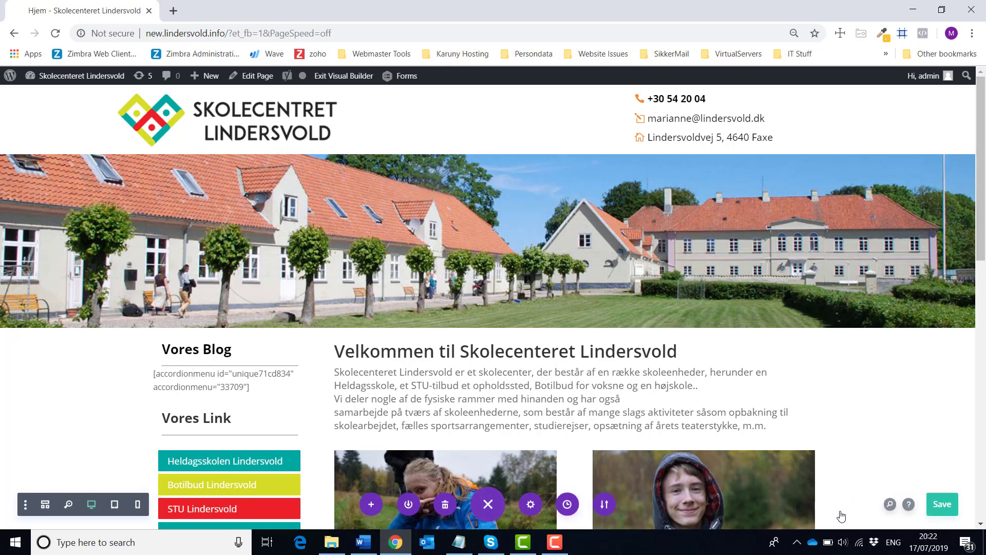
left_click(942, 509)
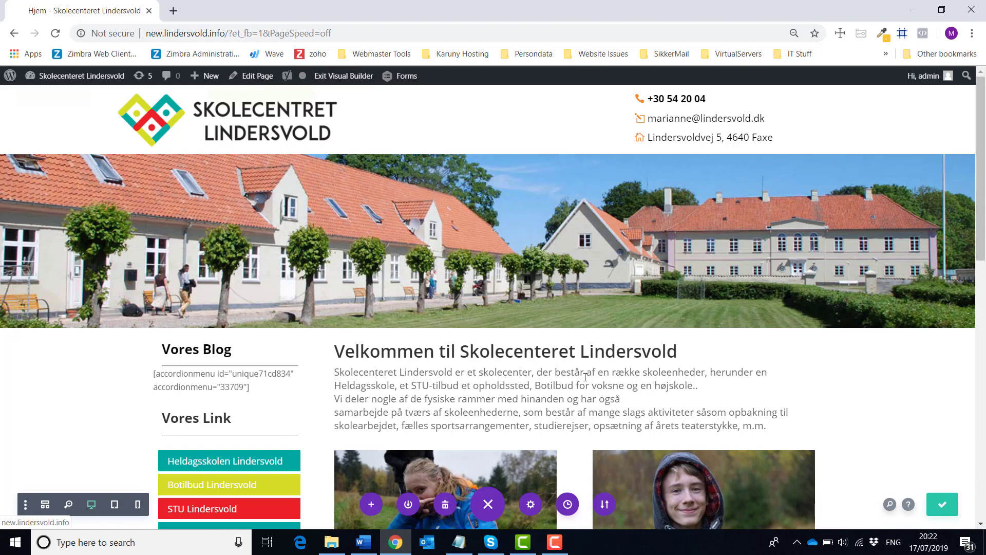
Review the welcome text in its text module settings, and close them without making changes.
scroll(523, 248, "down", 3)
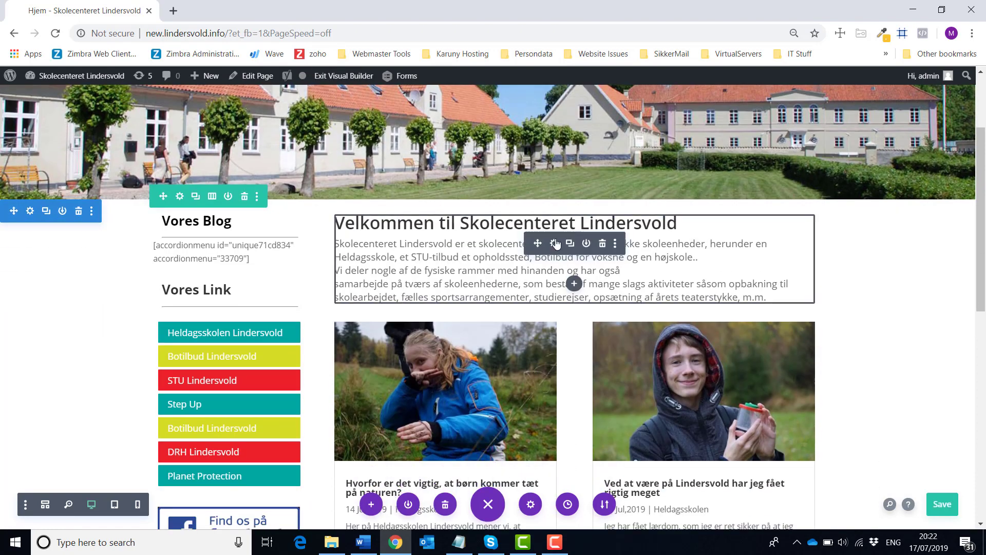
left_click(553, 249)
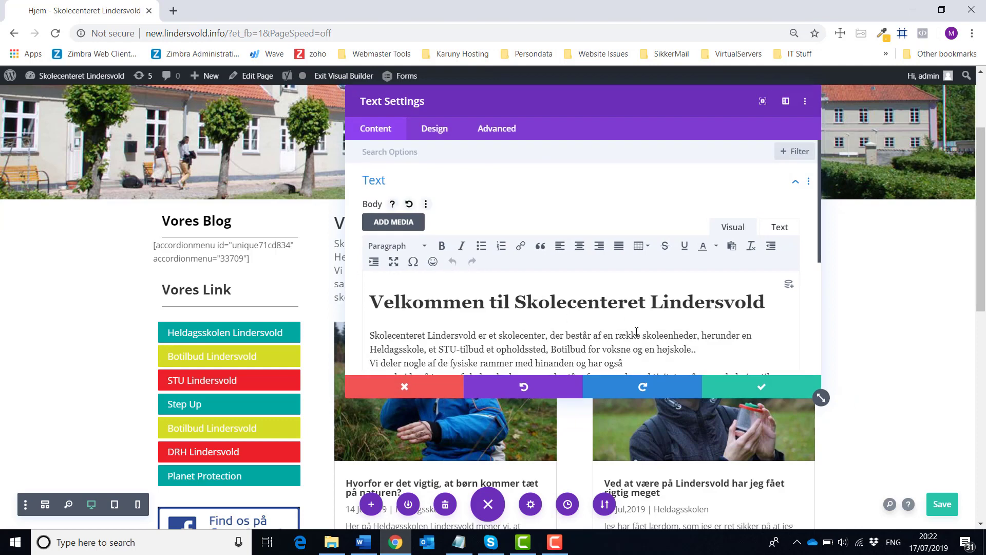
scroll(647, 337, "down", 1)
scroll(647, 337, "down", 3)
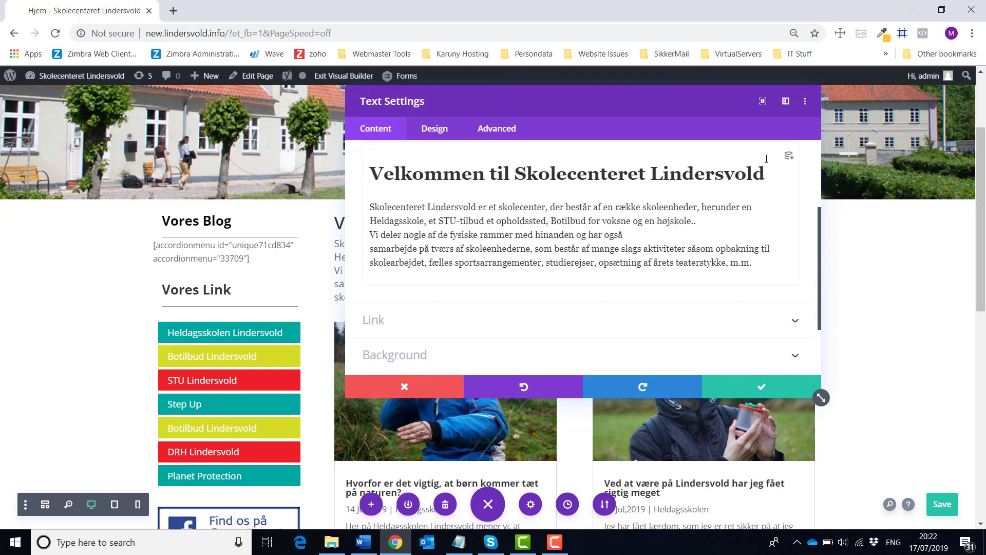
left_click(401, 391)
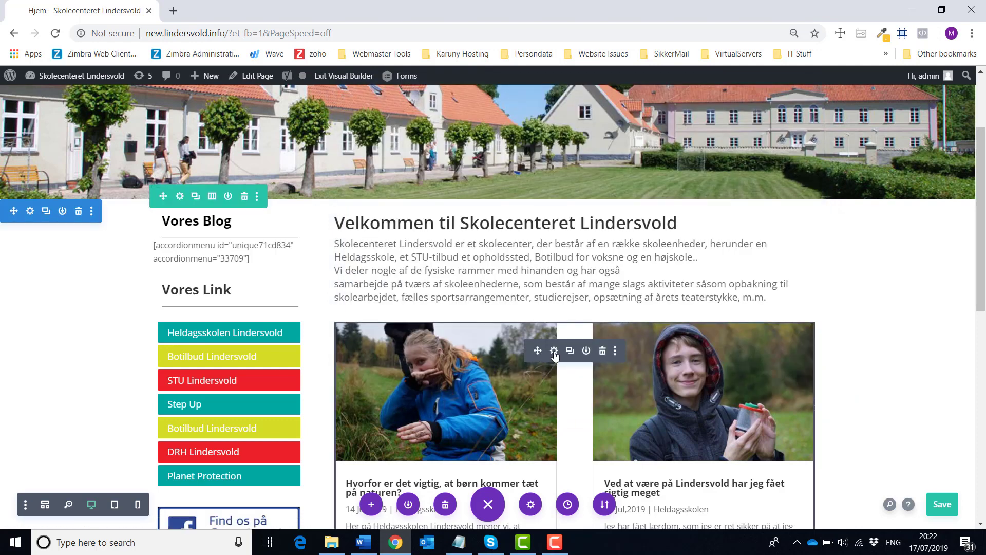
Include Botilbud, Center for Planetbeskyttelse, DRH, Fælles, Højdepunkter, Opholdsstedet, Pædagogik, Step-Up and STU alongside Heldagsskolen in the blog module's categories, and apply the settings.
left_click(554, 355)
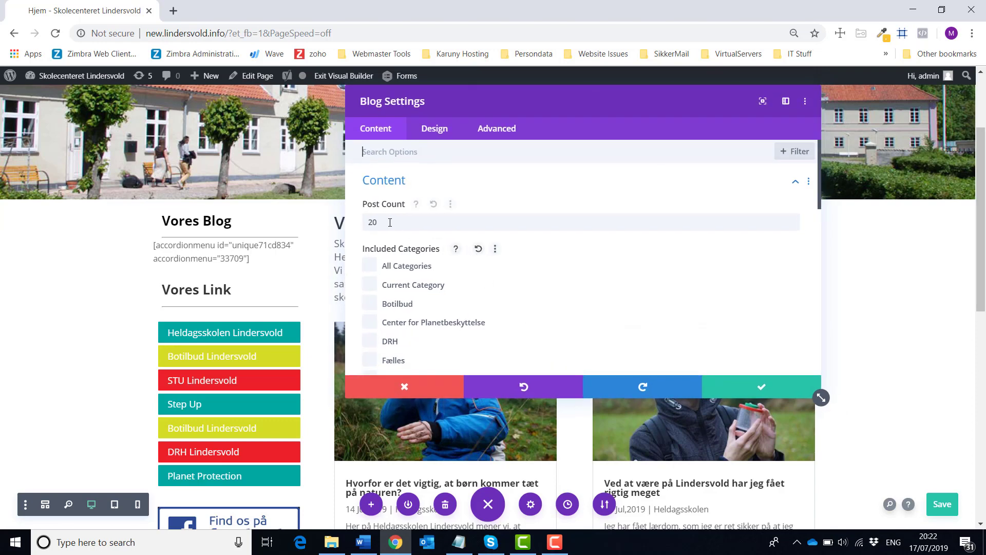
left_click_drag(387, 222, 363, 218)
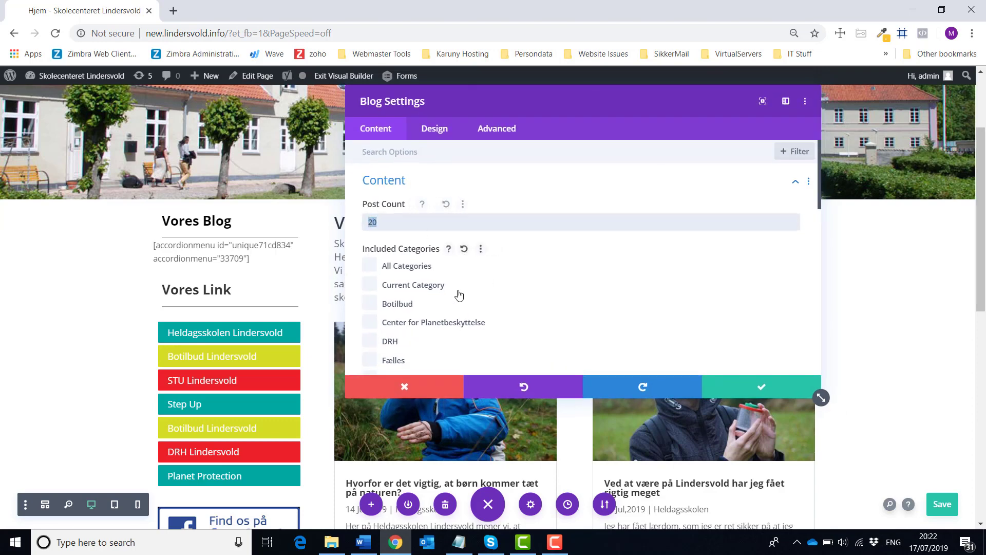
scroll(458, 295, "down", 3)
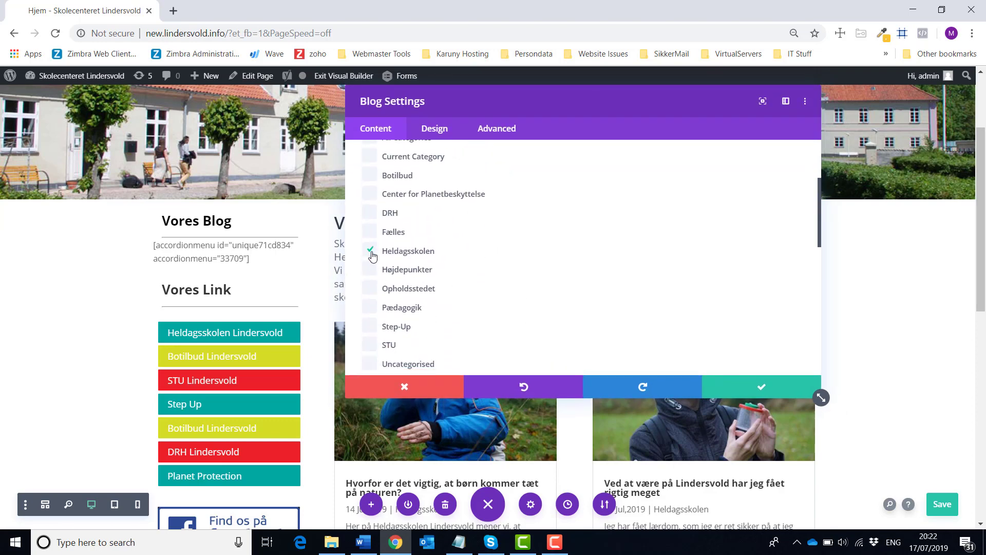
scroll(526, 272, "up", 2)
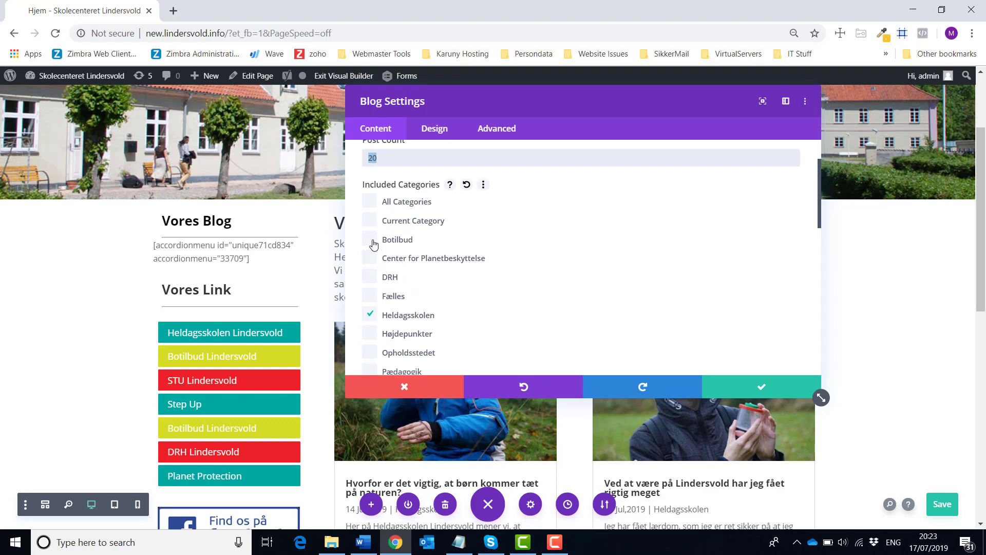
left_click(370, 241)
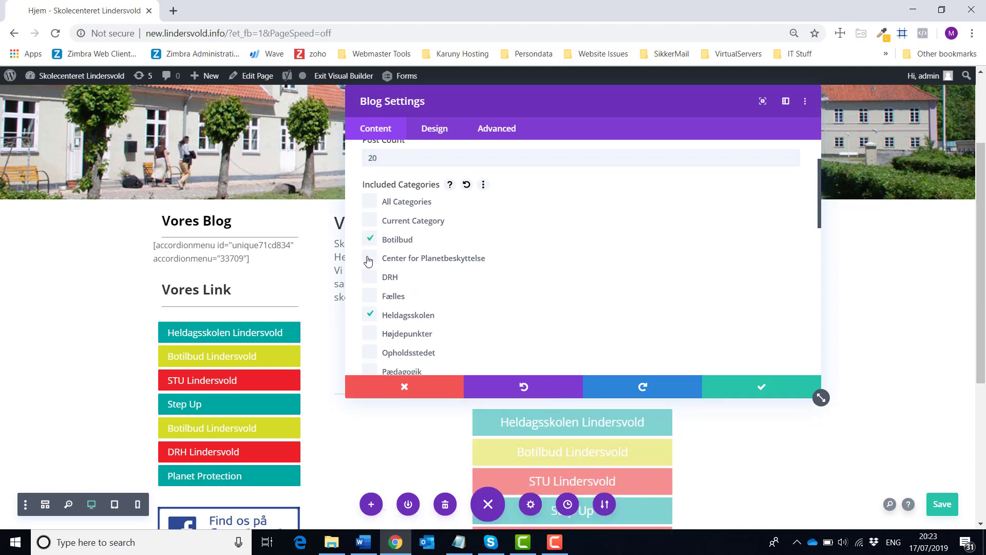
left_click(370, 280)
left_click(370, 296)
scroll(371, 287, "down", 1)
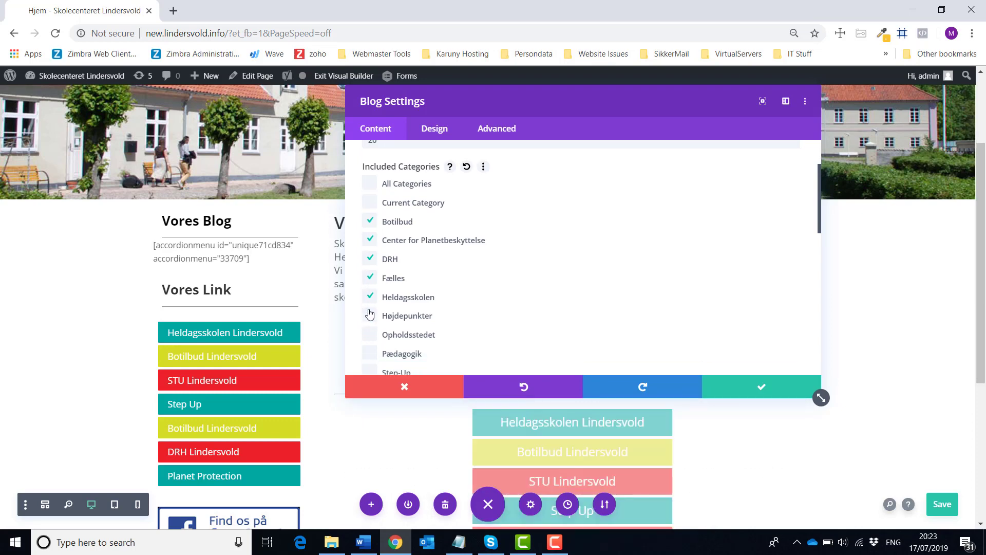
left_click(371, 289)
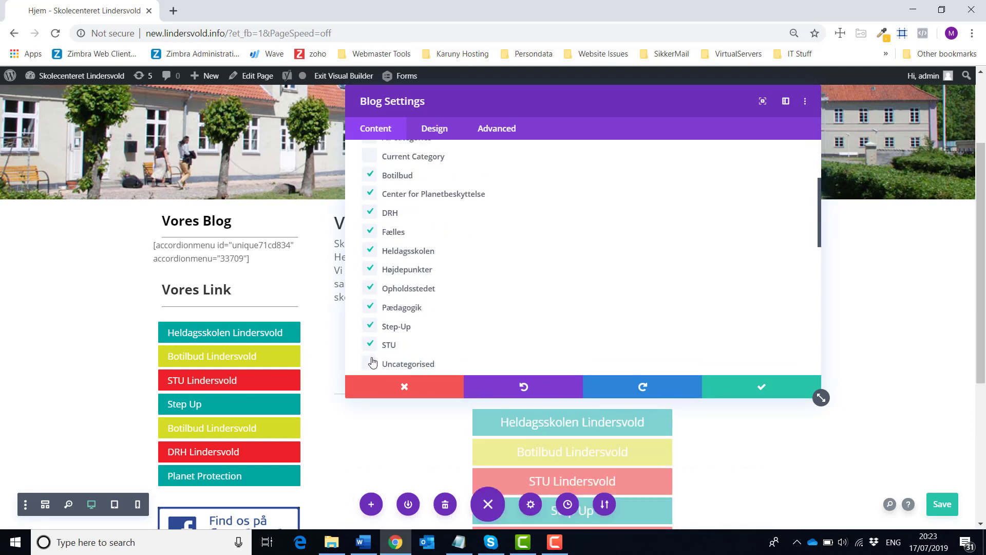
scroll(372, 363, "down", 1)
scroll(373, 312, "up", 3)
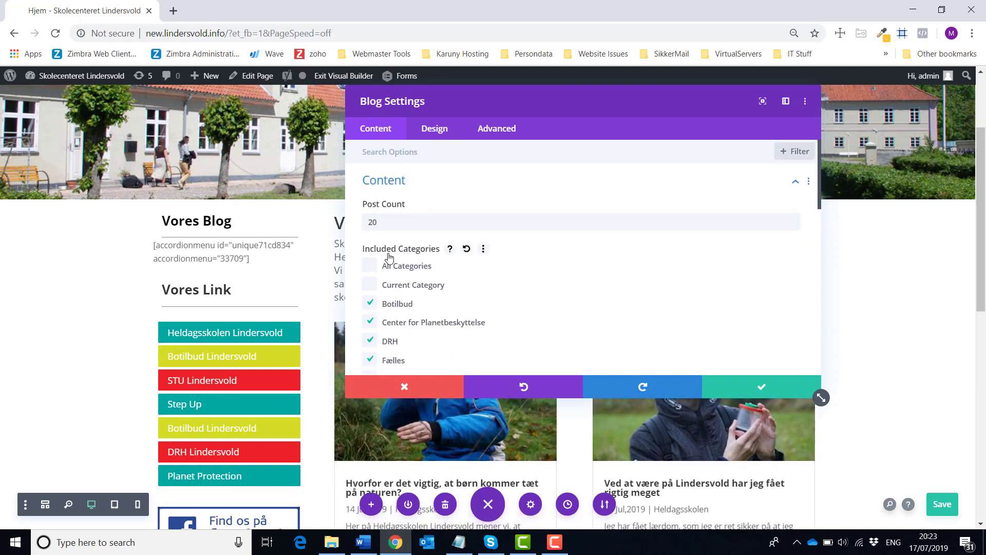
left_click(757, 387)
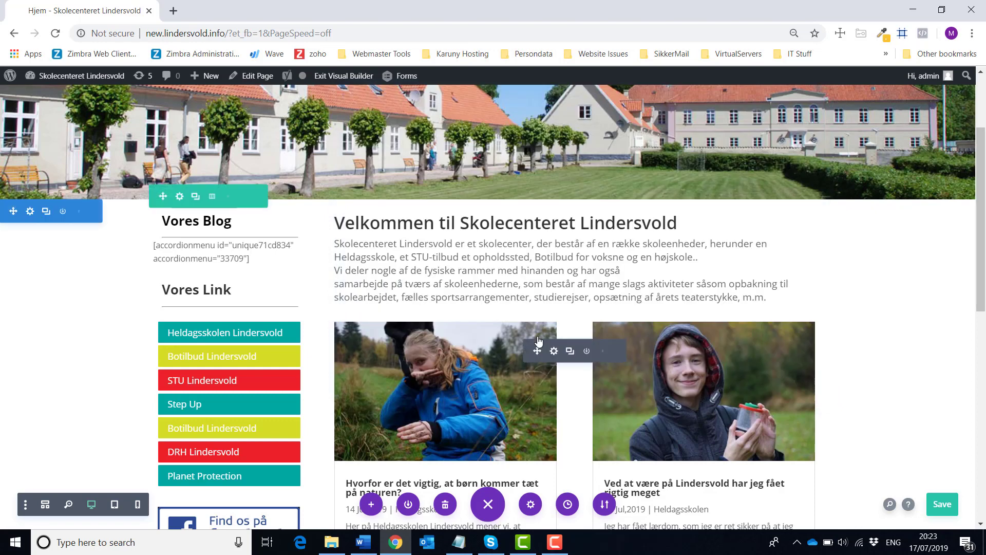
View the picture, link URL and link target of the Facebook image module, and close its settings without changes.
scroll(535, 333, "down", 3)
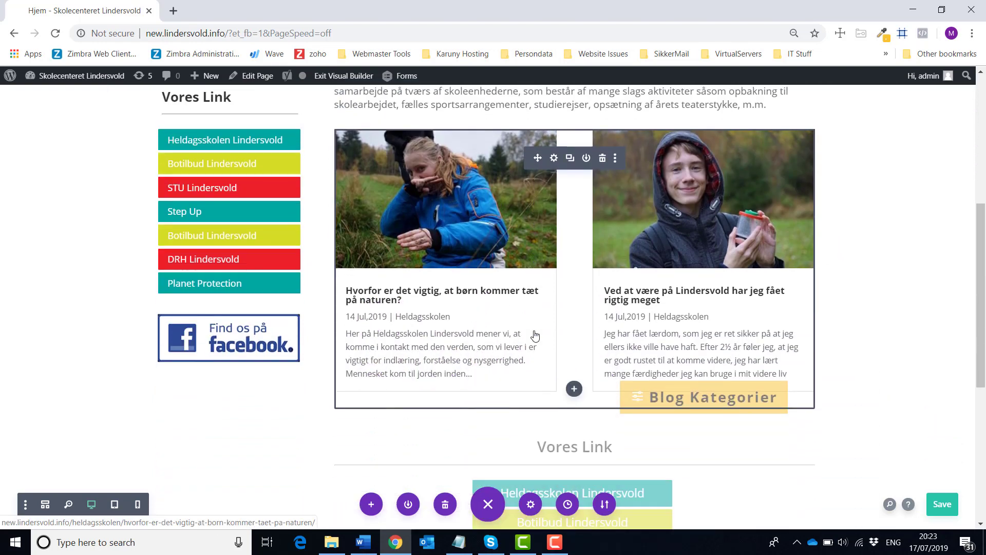
scroll(409, 263, "up", 1)
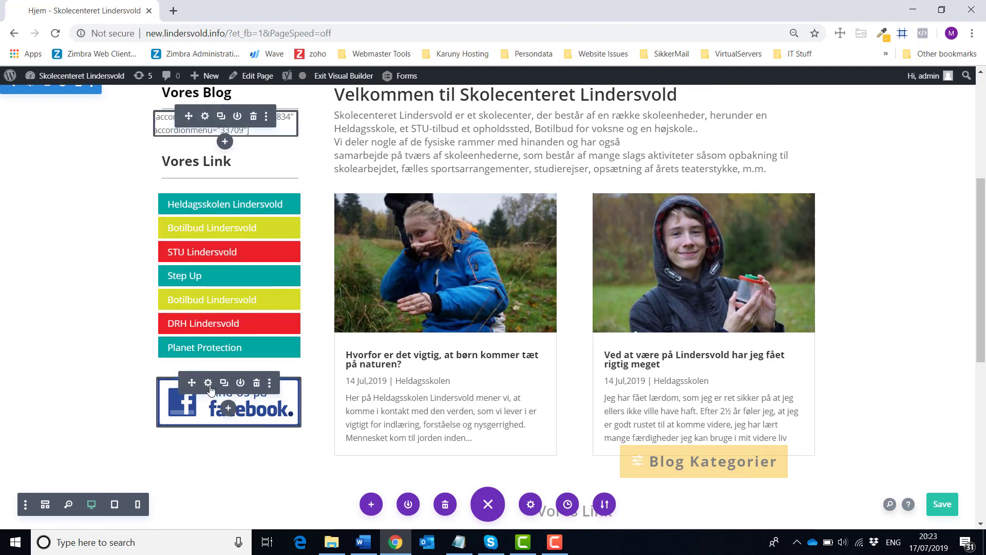
left_click(208, 384)
scroll(462, 313, "down", 2)
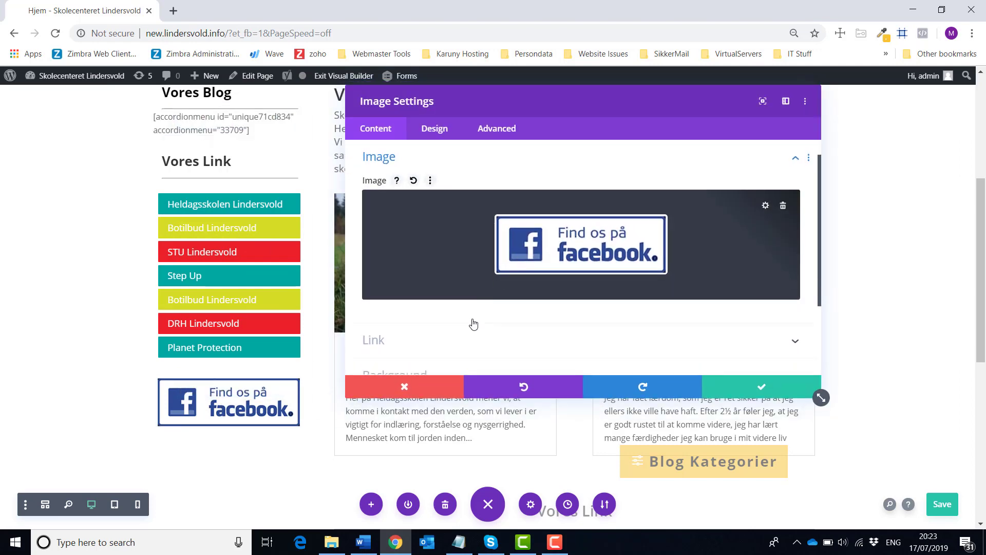
left_click(432, 306)
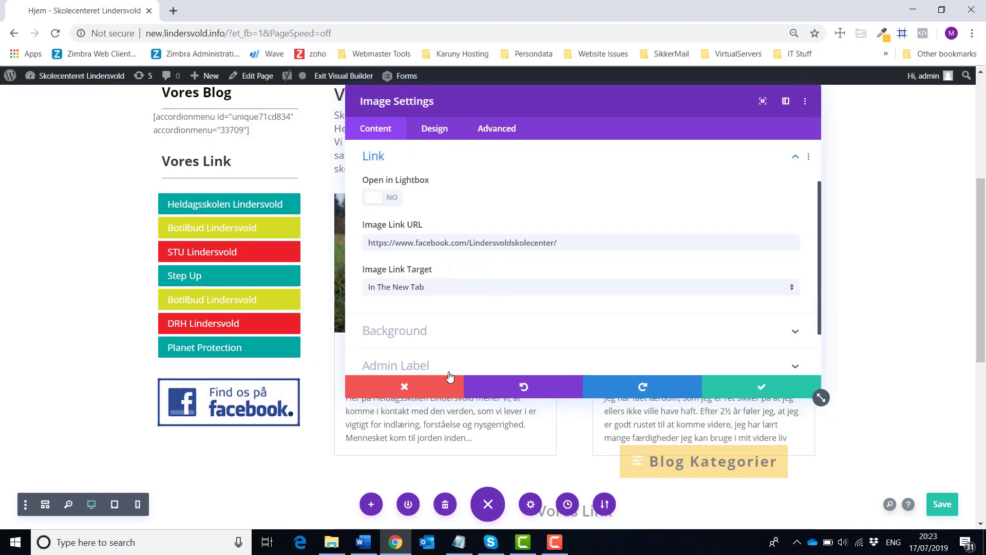
left_click(429, 386)
Examine the Blog Kategorier button, the Vores Link buttons and the contact section in the builder, and return to the page header.
scroll(490, 377, "down", 3)
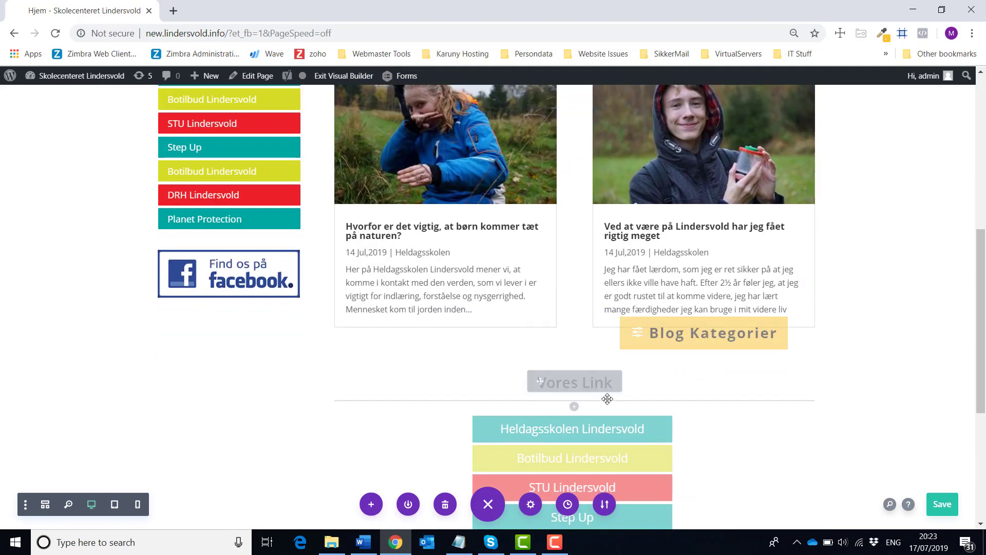
scroll(735, 280, "down", 1)
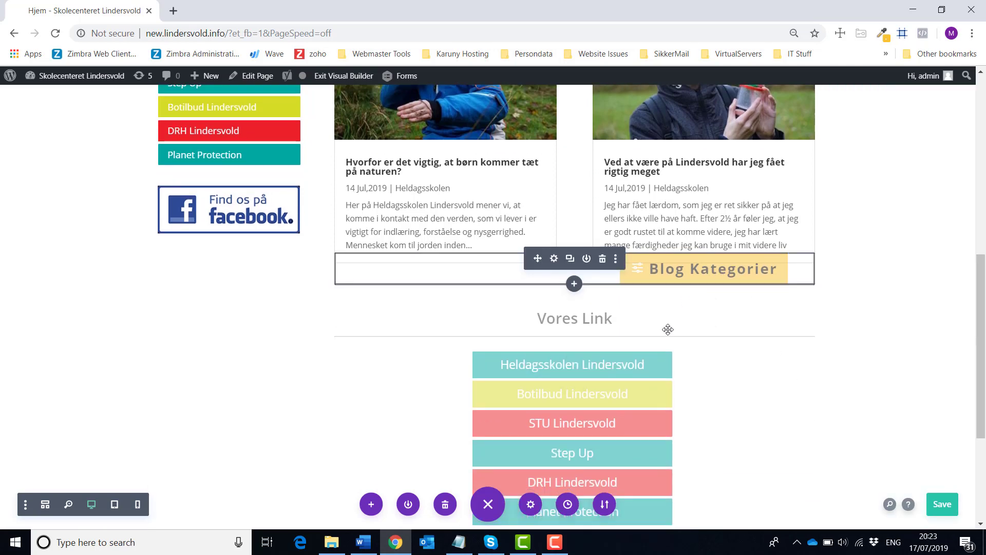
scroll(621, 401, "down", 3)
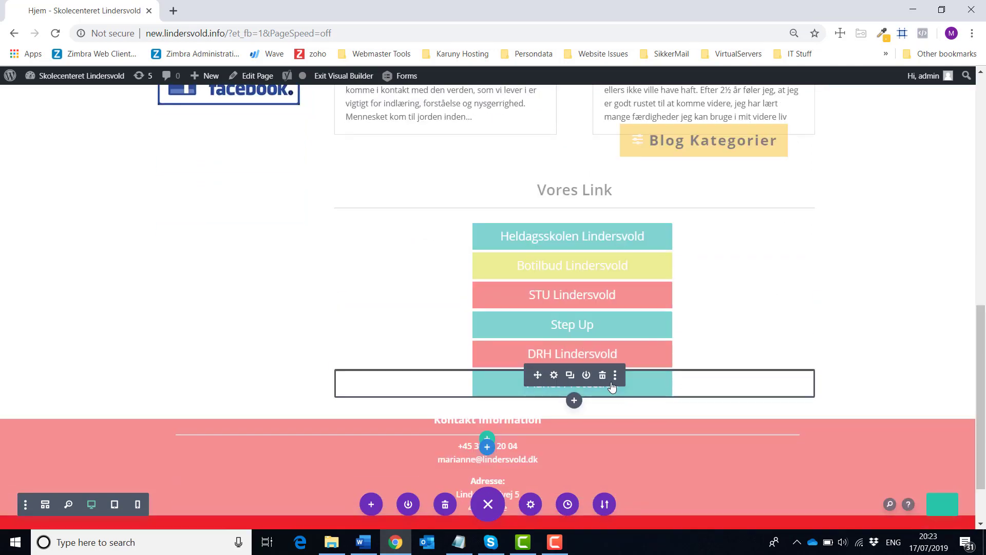
scroll(617, 380, "up", 1)
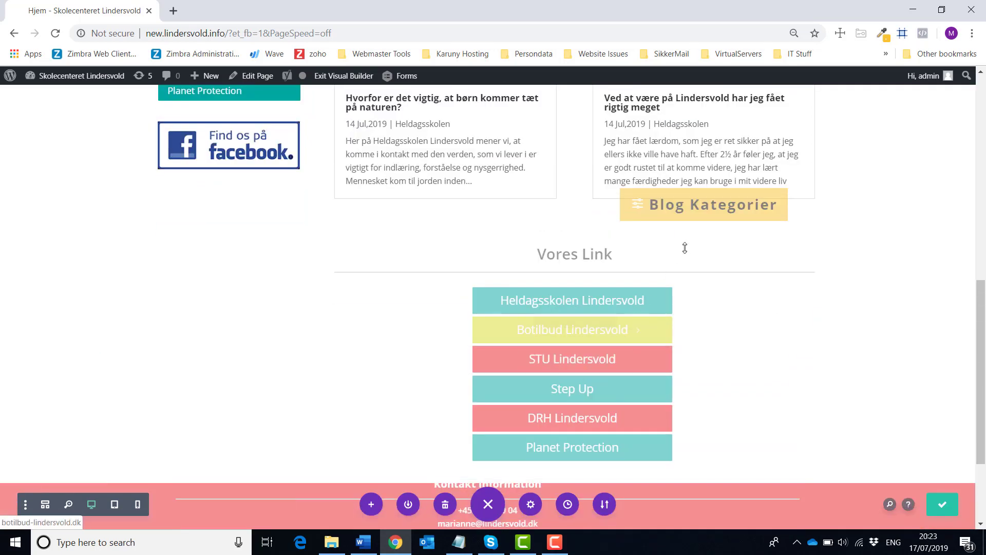
scroll(684, 246, "up", 1)
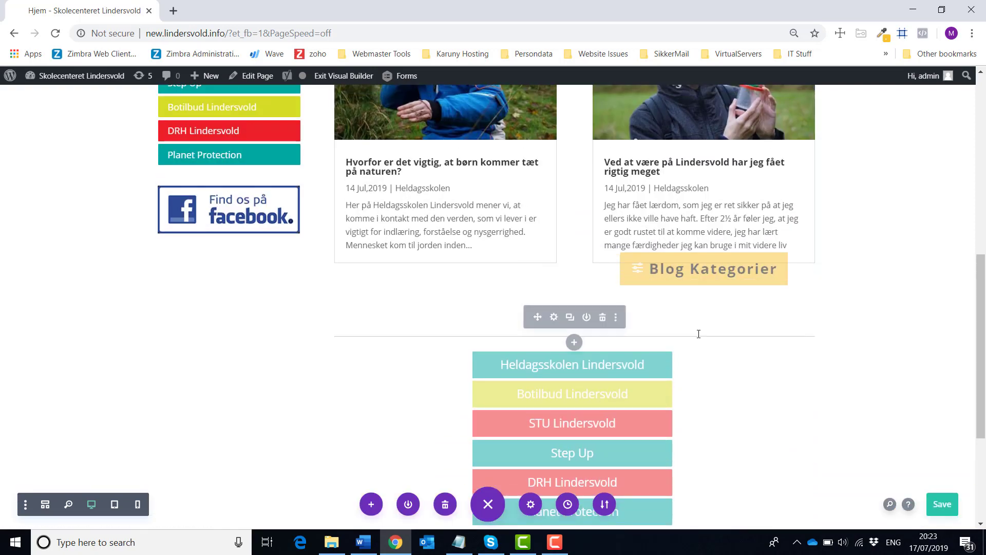
scroll(711, 358, "up", 1)
scroll(719, 371, "up", 6)
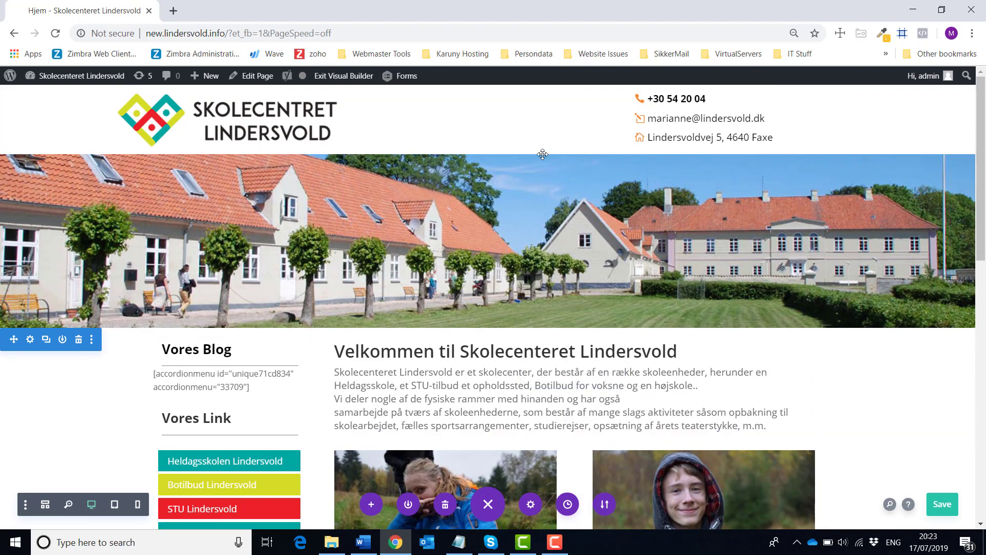
Exit the Visual Builder, discarding the unsaved front page changes, and open the WordPress Dashboard.
left_click(339, 78)
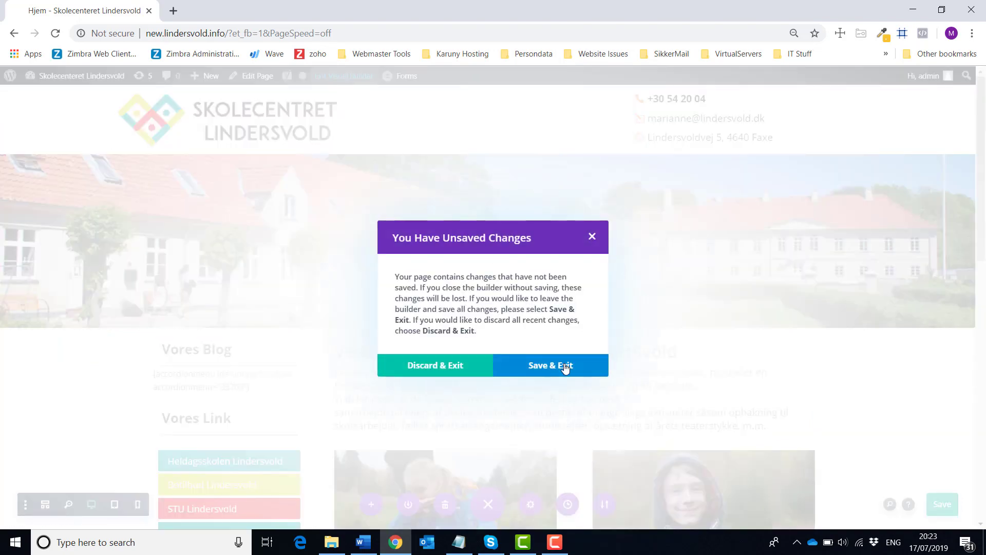
left_click(460, 376)
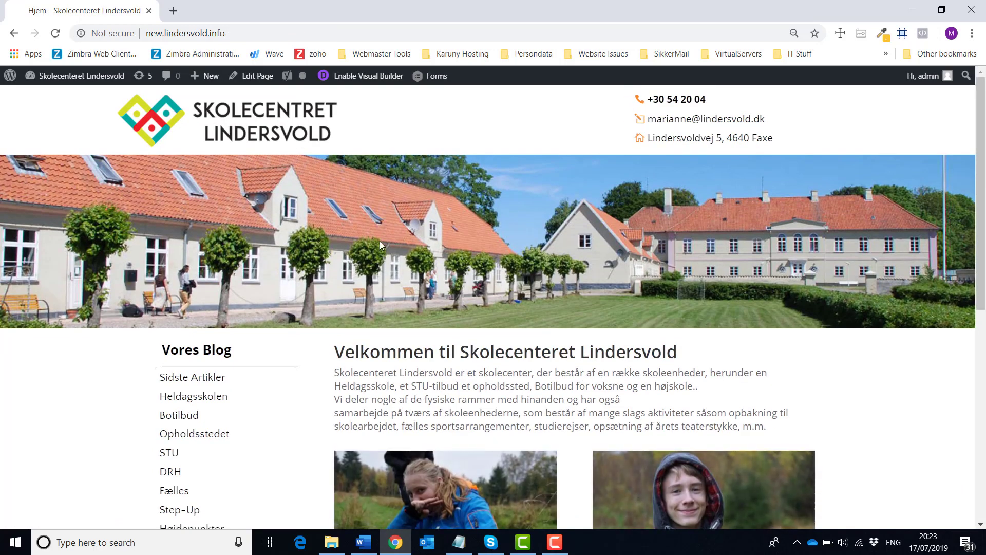
mouse_move(85, 76)
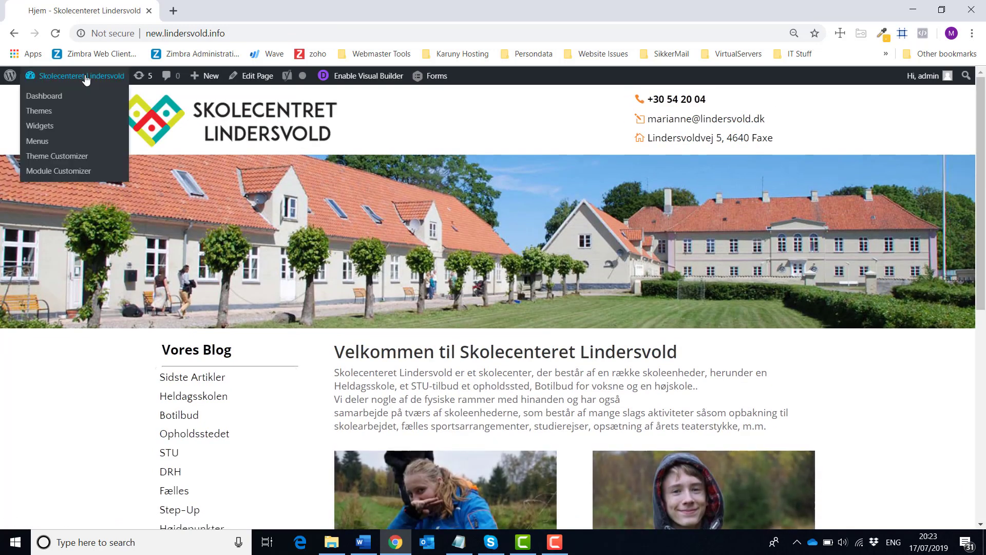
left_click(57, 98)
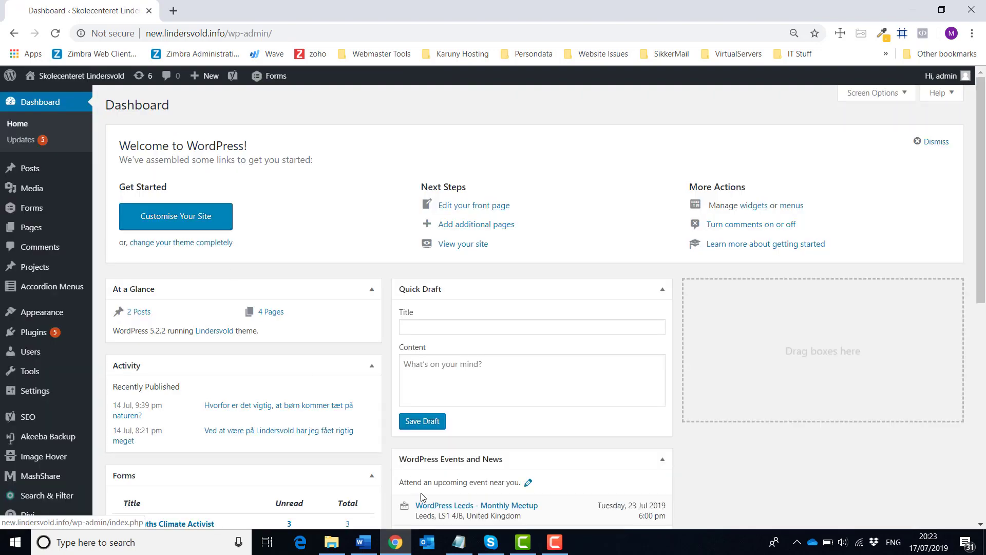
Switch to Notepad, review the Frontpage and Categories entries in the list of three templates, and return to the browser.
left_click(459, 541)
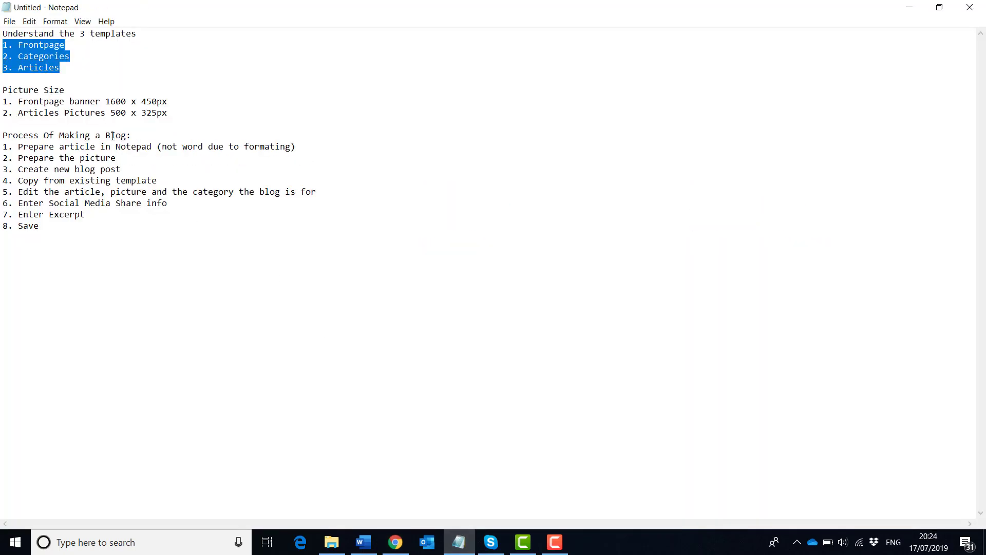
left_click(77, 63)
left_click_drag(49, 42, 4, 45)
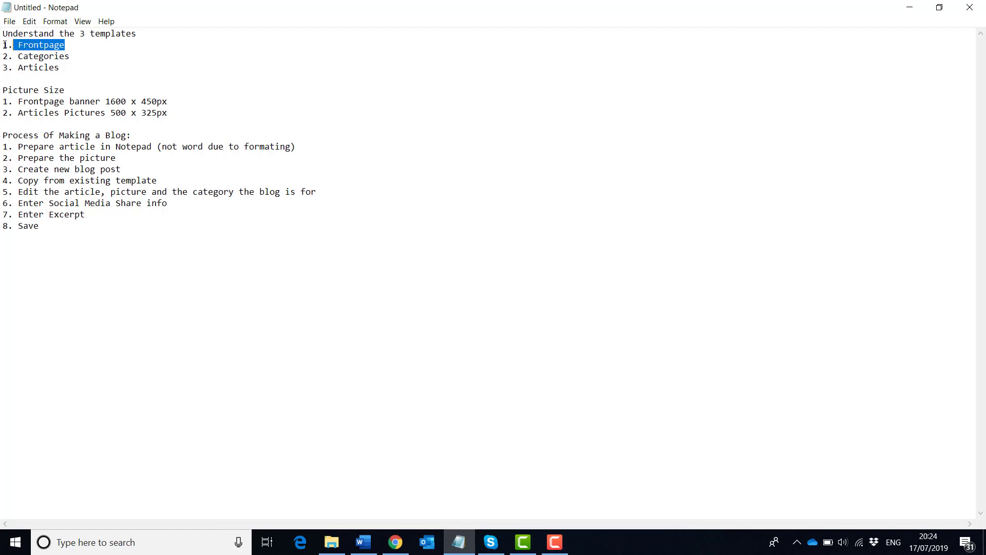
left_click_drag(72, 59, 2, 57)
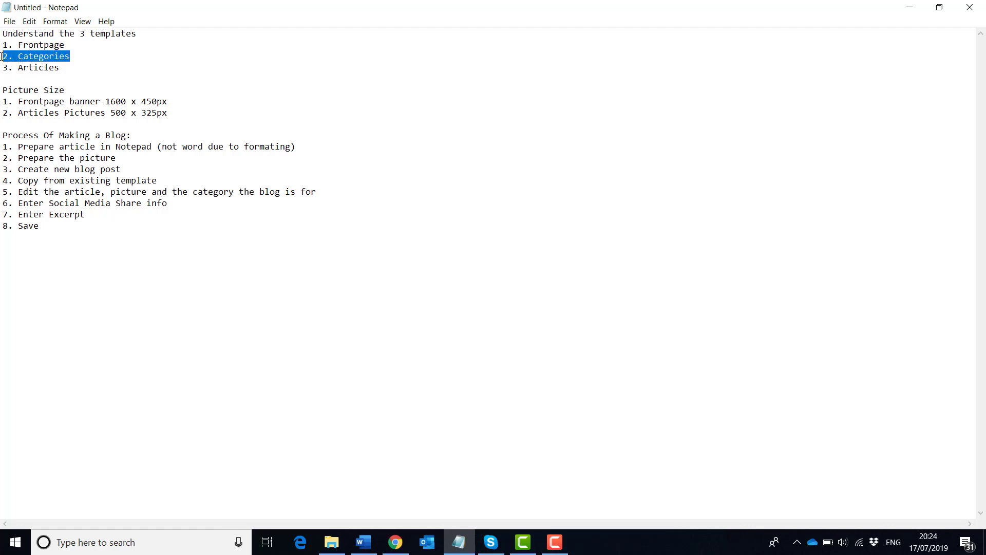
left_click(905, 15)
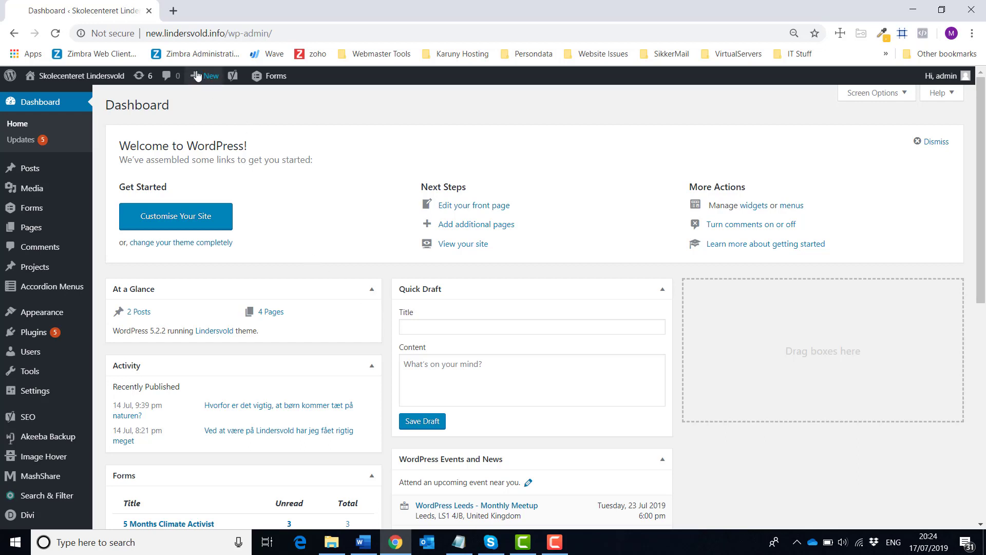
Open the Divi Library and filter its items by the Layouts type.
scroll(31, 330, "down", 2)
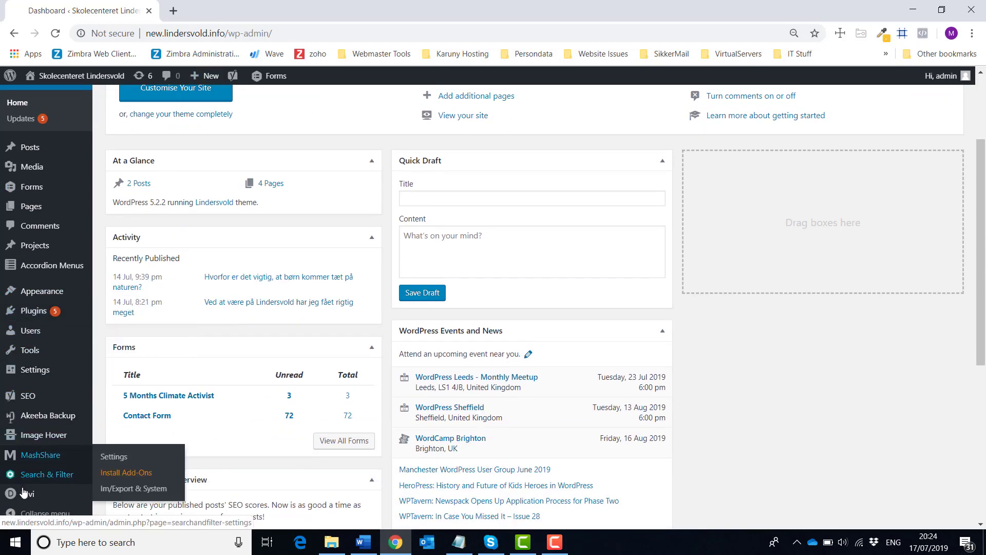
mouse_move(28, 498)
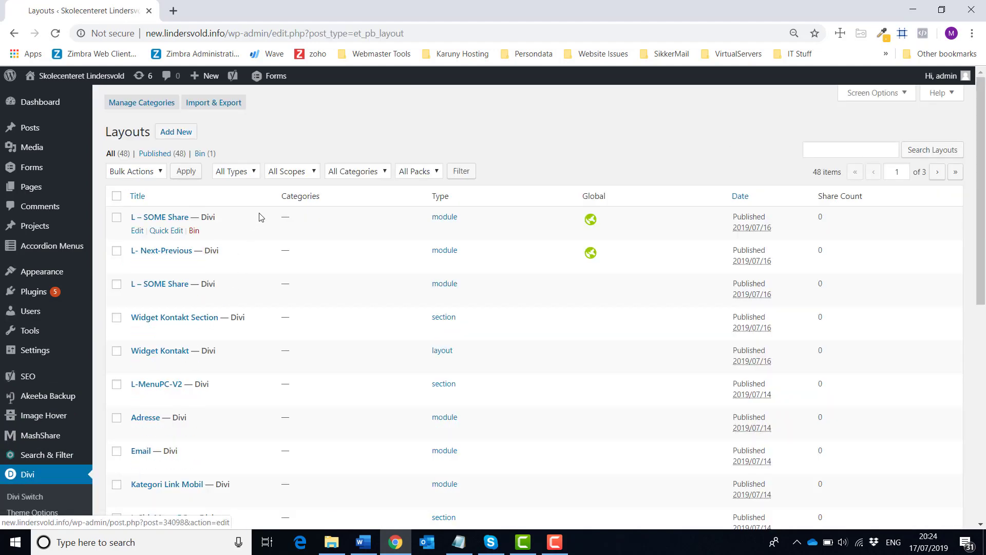
left_click(256, 173)
left_click(240, 231)
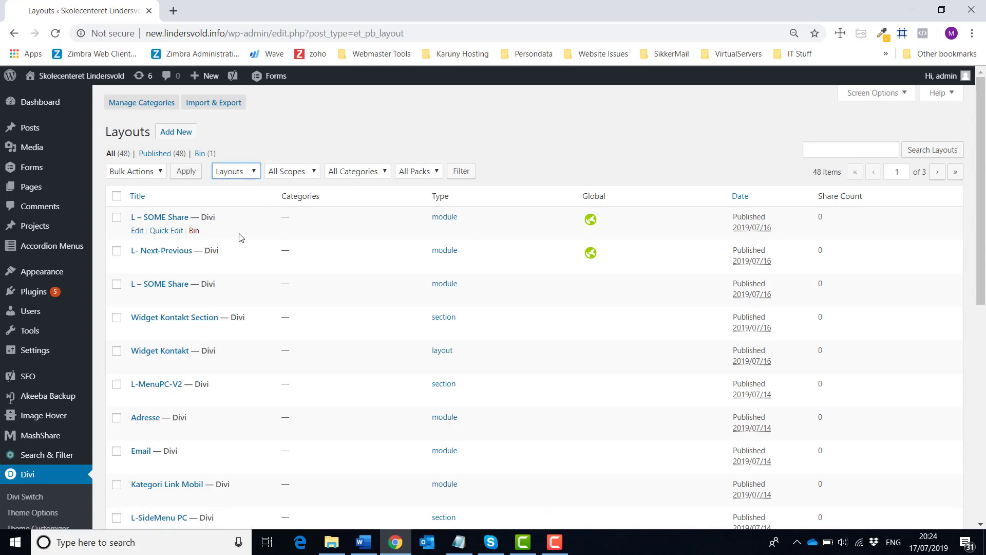
left_click(461, 176)
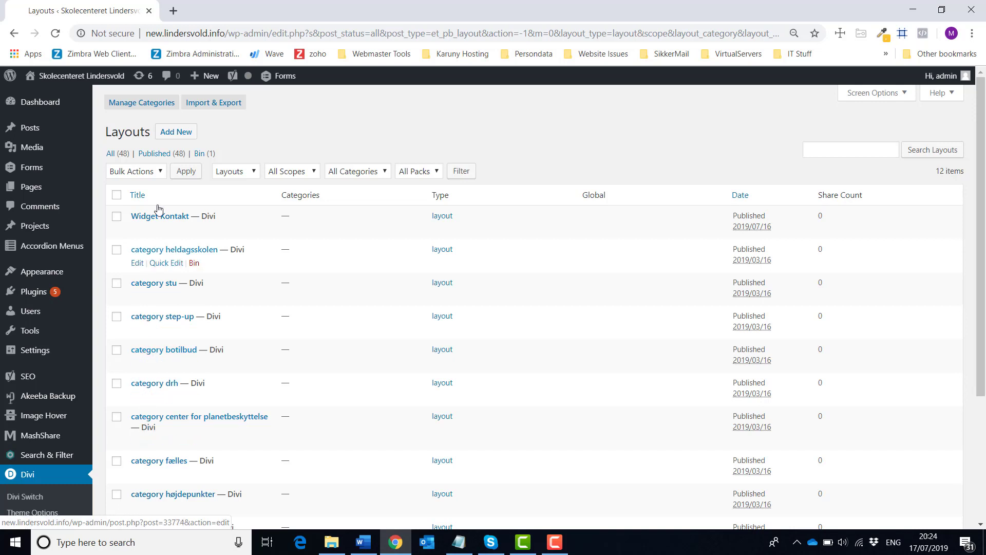
Open the site's front page in a new tab, go to the Heldagsskolen blog category, and examine the category part of its URL.
middle_click(110, 77)
left_click(224, 15)
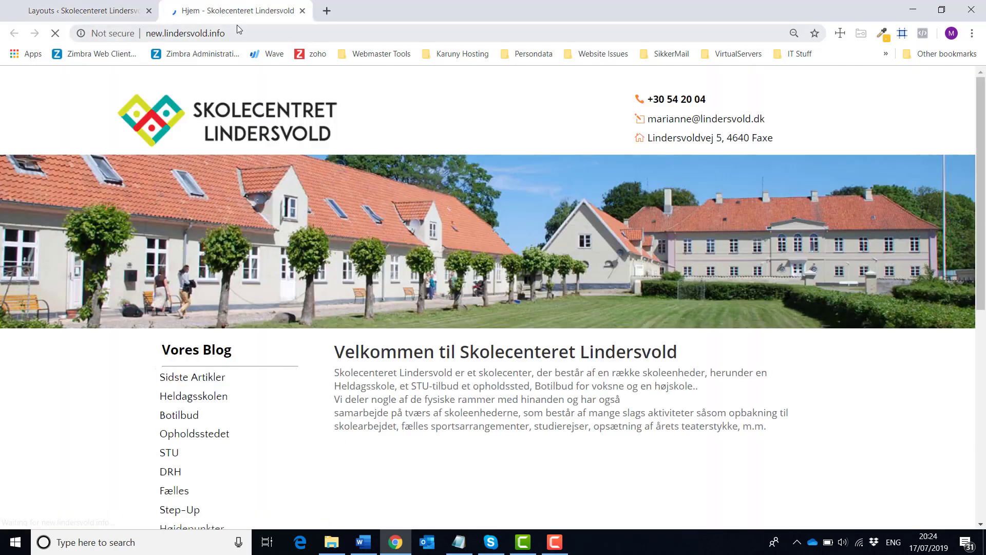
left_click(209, 403)
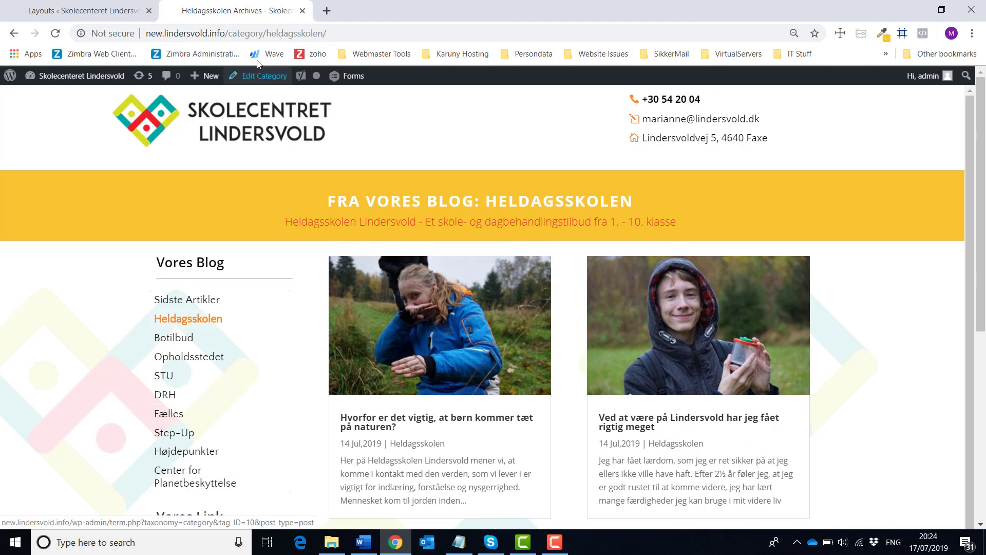
left_click_drag(226, 33, 261, 30)
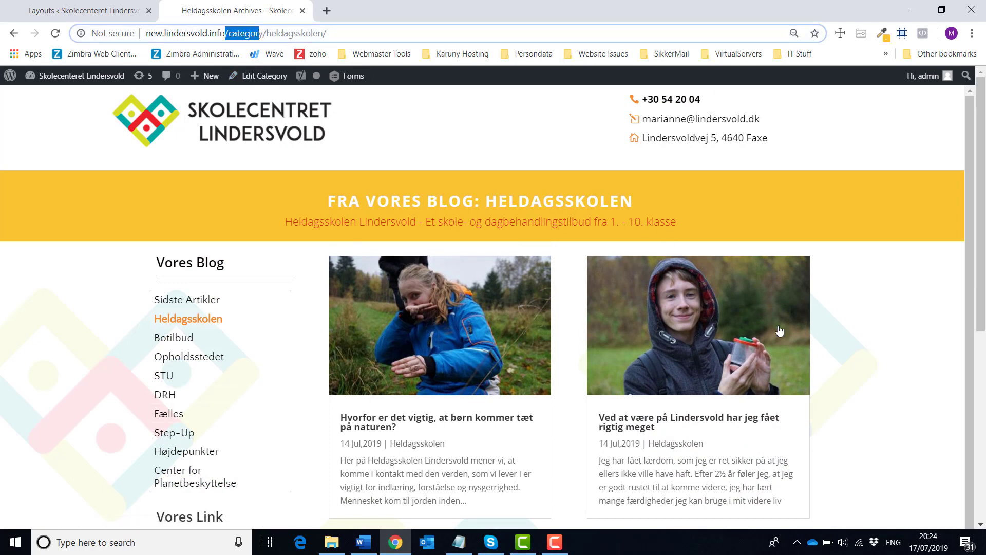
left_click(860, 385)
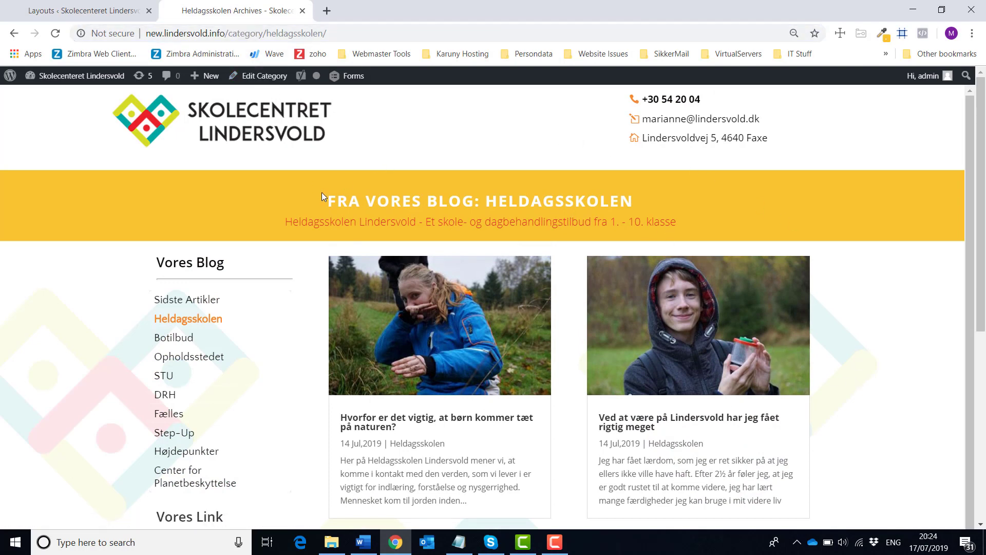
Open the category heldagsskolen layout for editing, and examine the banner and article listing on the live Heldagsskolen category page.
left_click(118, 14)
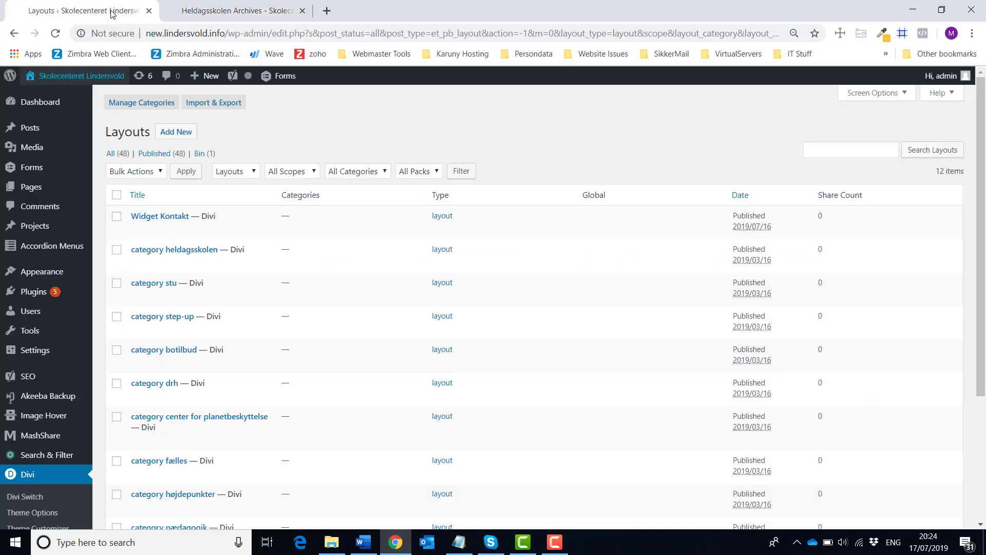
left_click(171, 255)
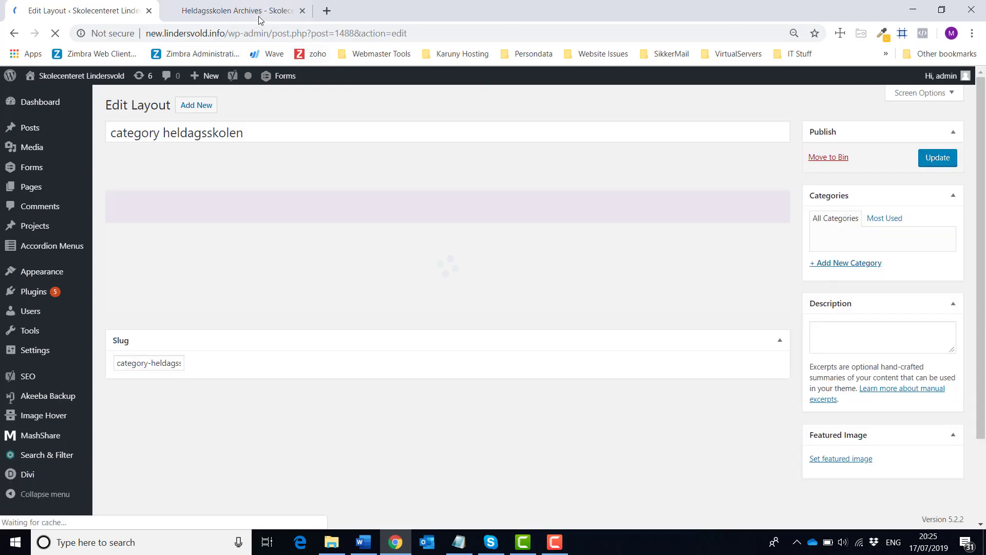
left_click(255, 18)
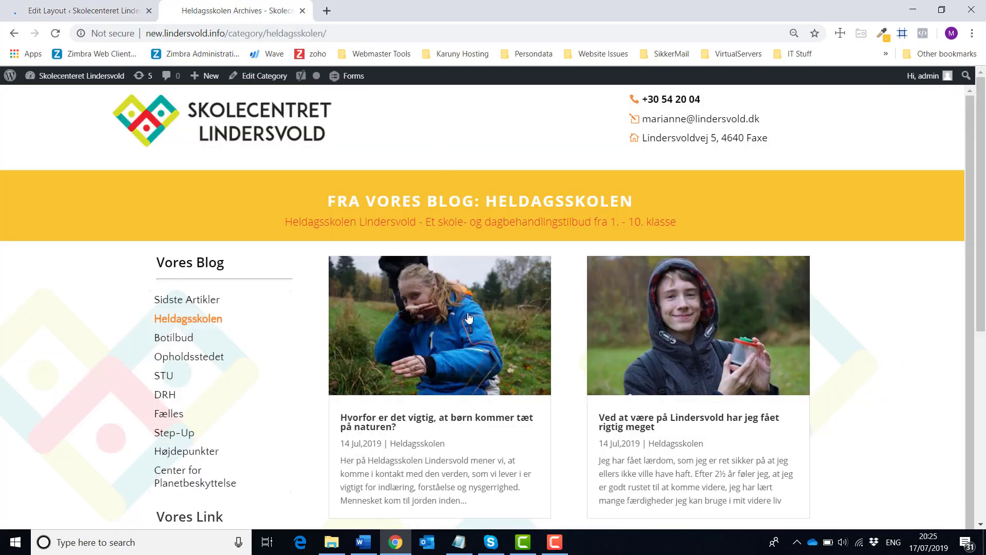
scroll(467, 314, "down", 3)
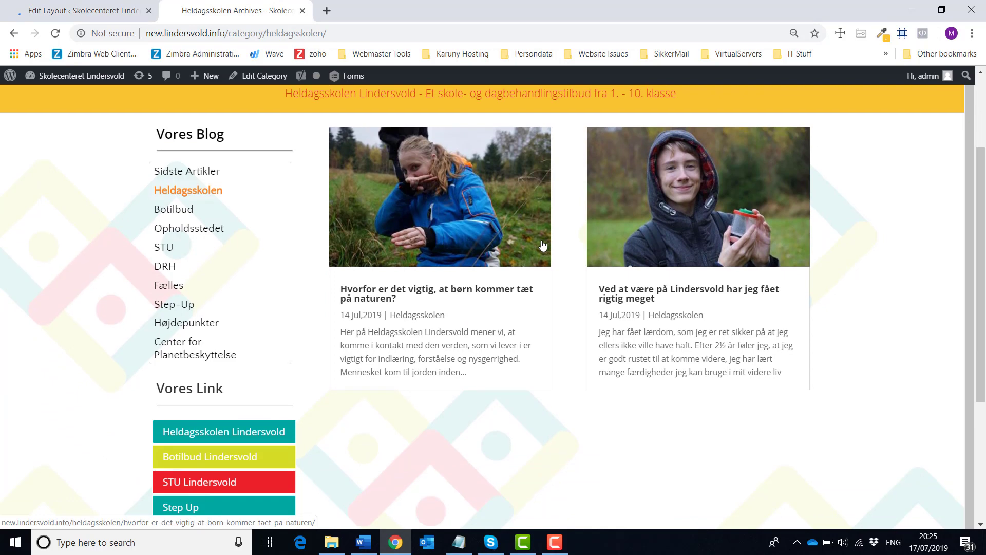
scroll(518, 247, "up", 1)
left_click_drag(475, 157, 527, 157)
scroll(631, 250, "up", 1)
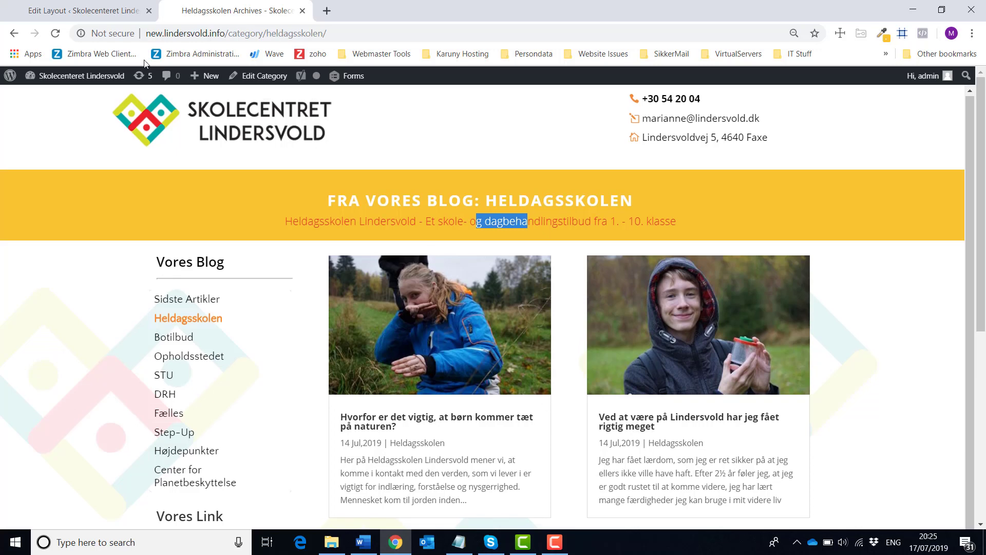
Review the banner text in the layout's BoilerPlate module settings, and close them without changes.
left_click(106, 10)
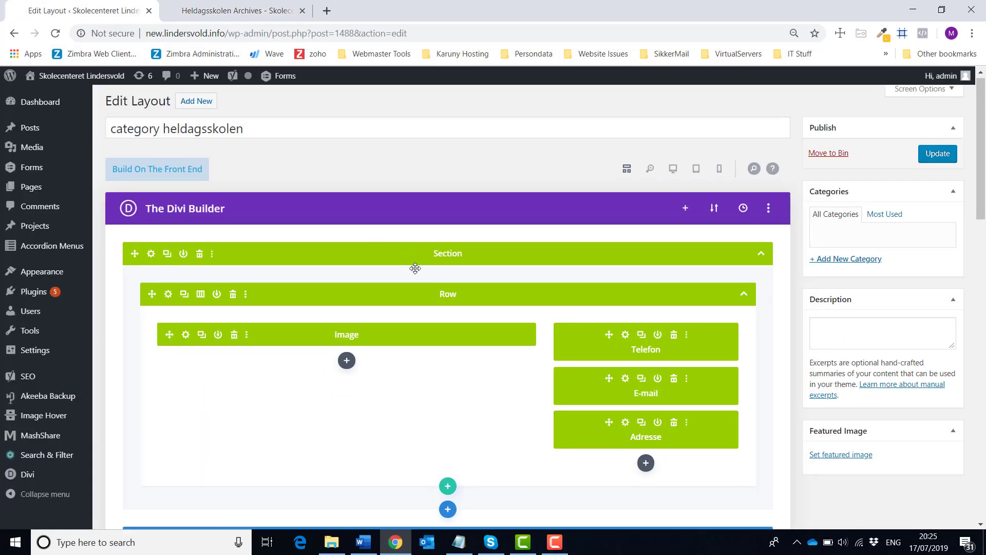
scroll(415, 268, "down", 5)
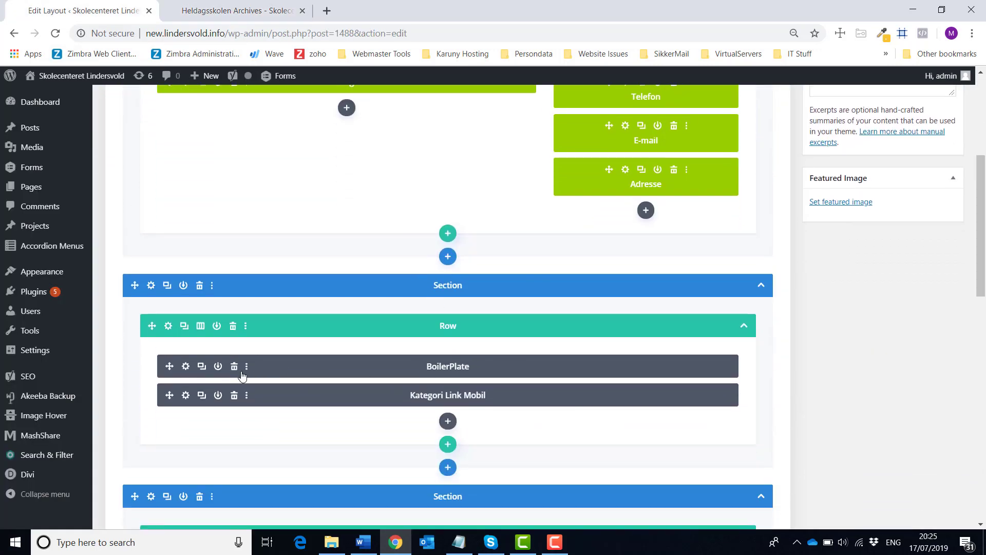
left_click(185, 367)
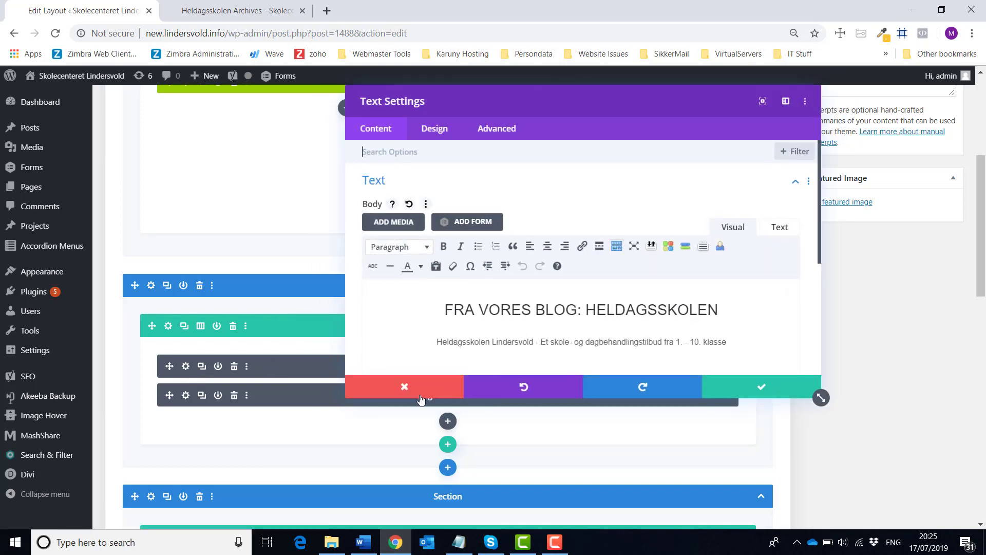
left_click(404, 386)
Review the post count and included categories in the layout's Blog module settings, and close them without changes.
scroll(331, 408, "down", 3)
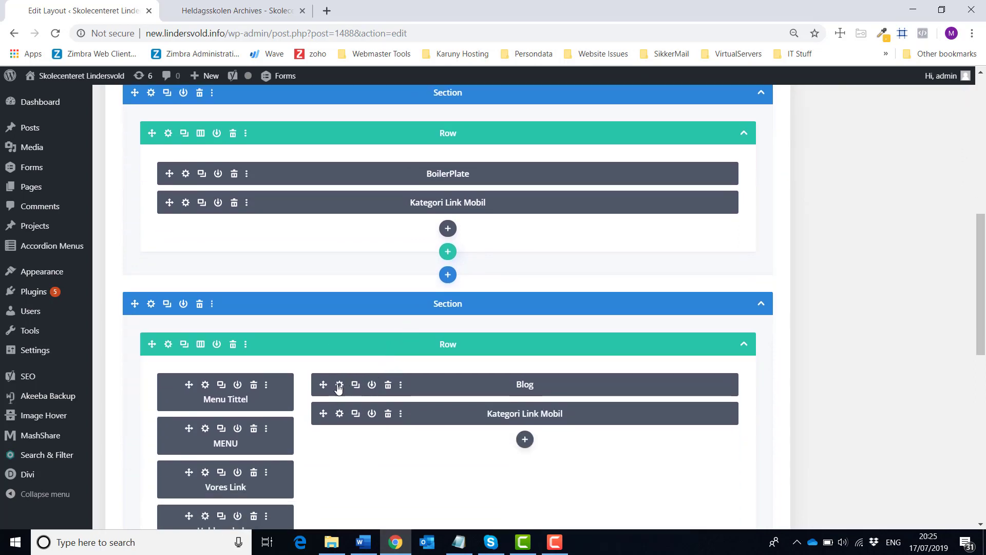
left_click(339, 386)
scroll(411, 286, "down", 2)
left_click(379, 314)
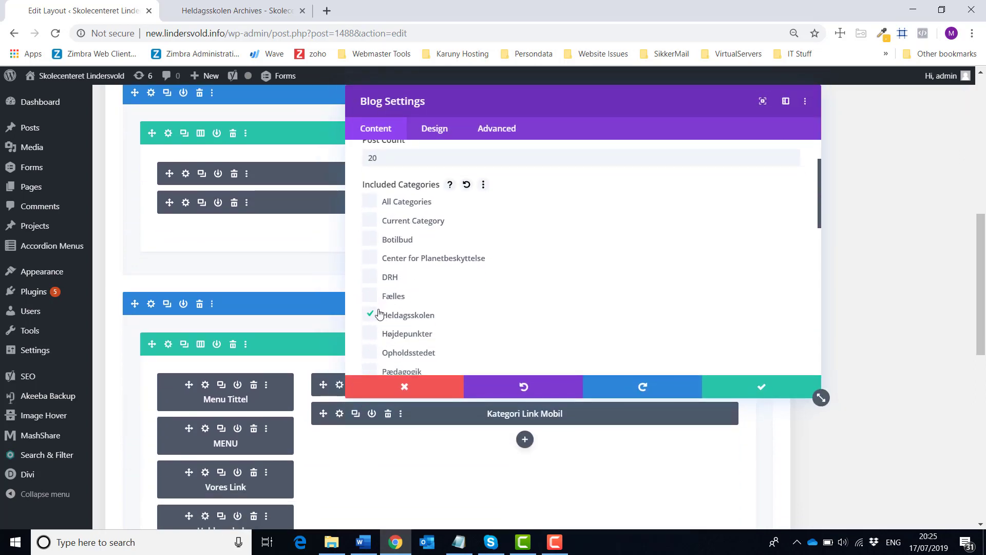
scroll(396, 247, "up", 2)
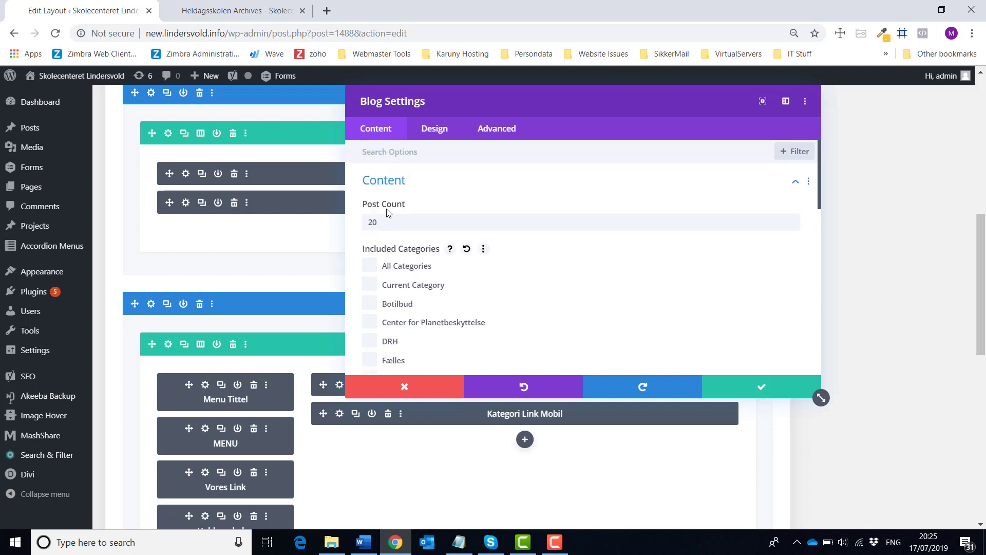
left_click(431, 386)
Examine the layout's menu and link modules and its header section, and return to the filtered list of category layouts.
scroll(700, 471, "down", 3)
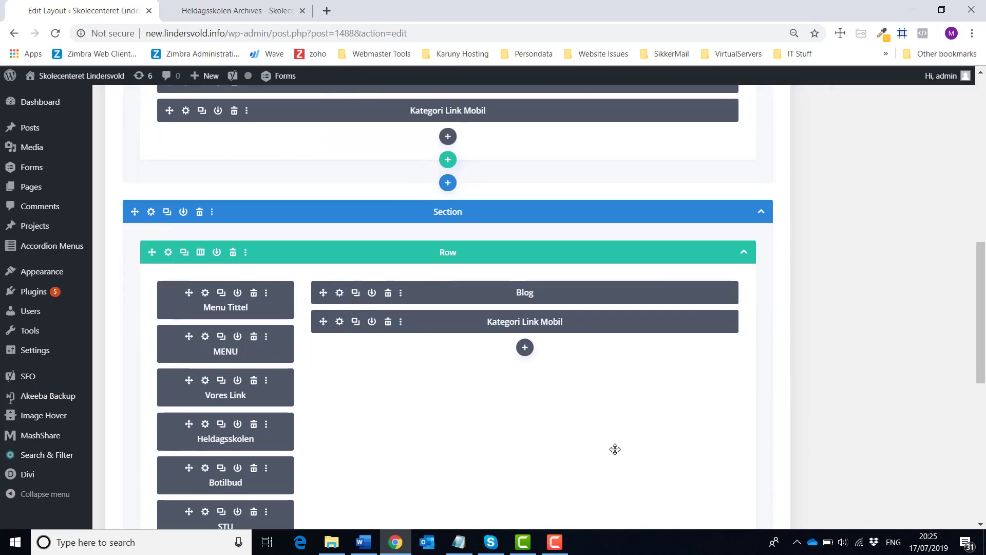
scroll(241, 492, "down", 8)
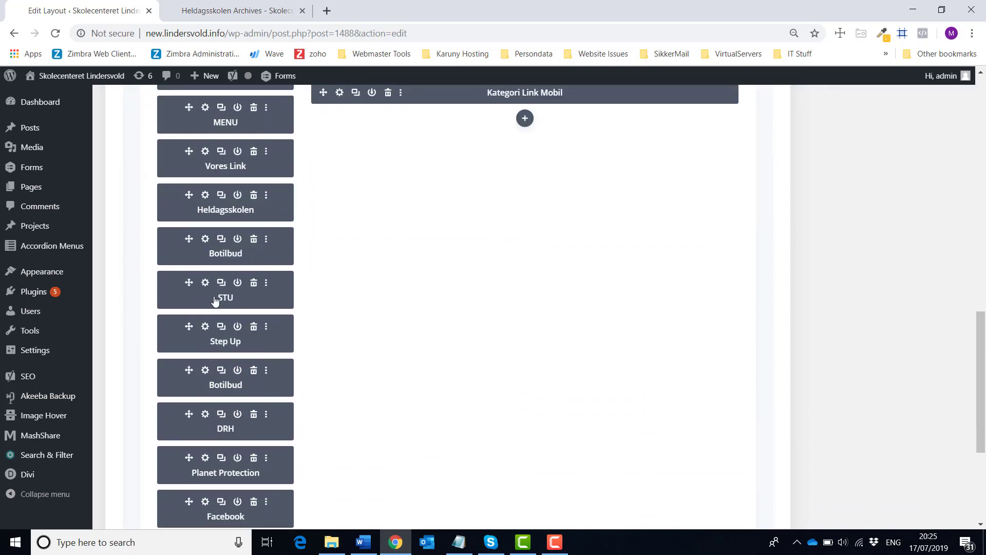
scroll(557, 275, "up", 8)
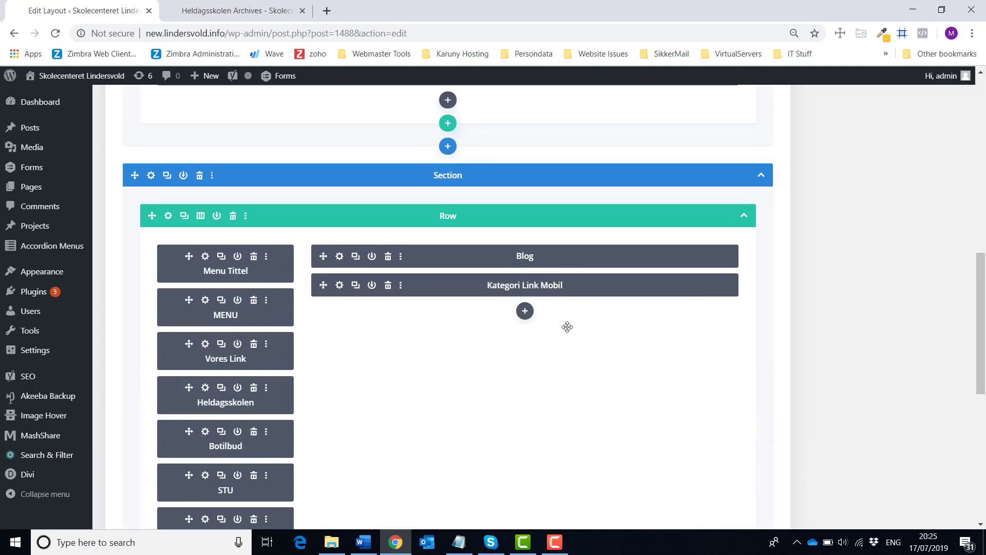
scroll(567, 326, "up", 12)
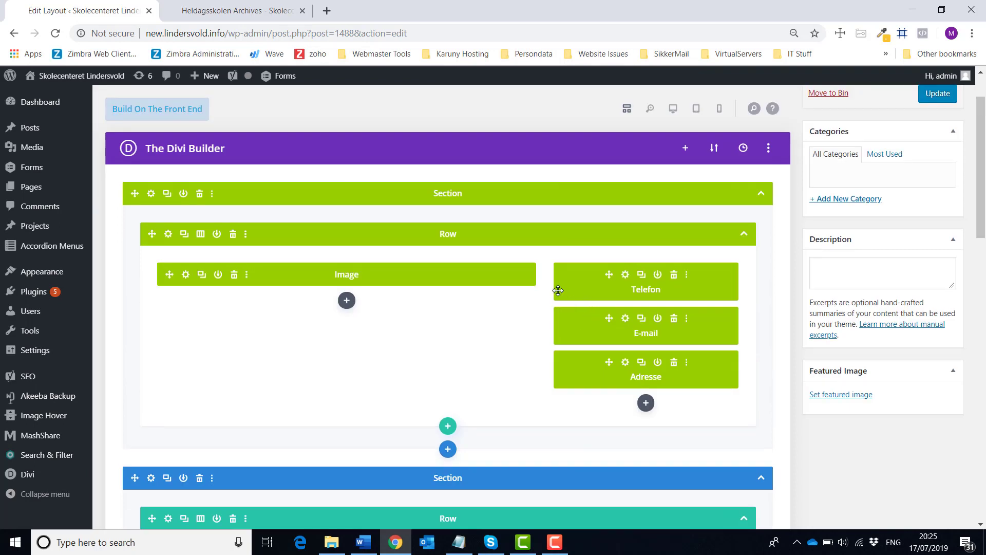
mouse_move(68, 472)
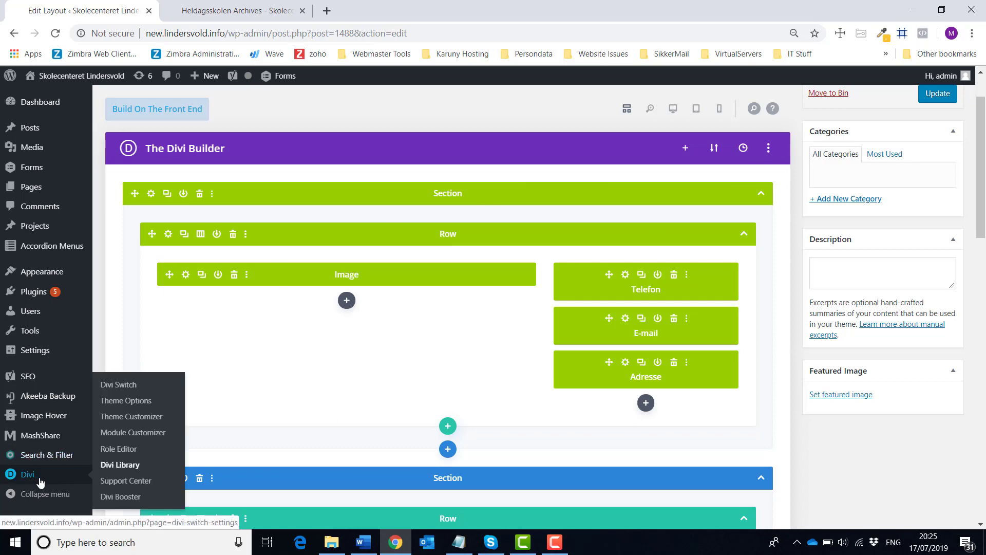
left_click(121, 465)
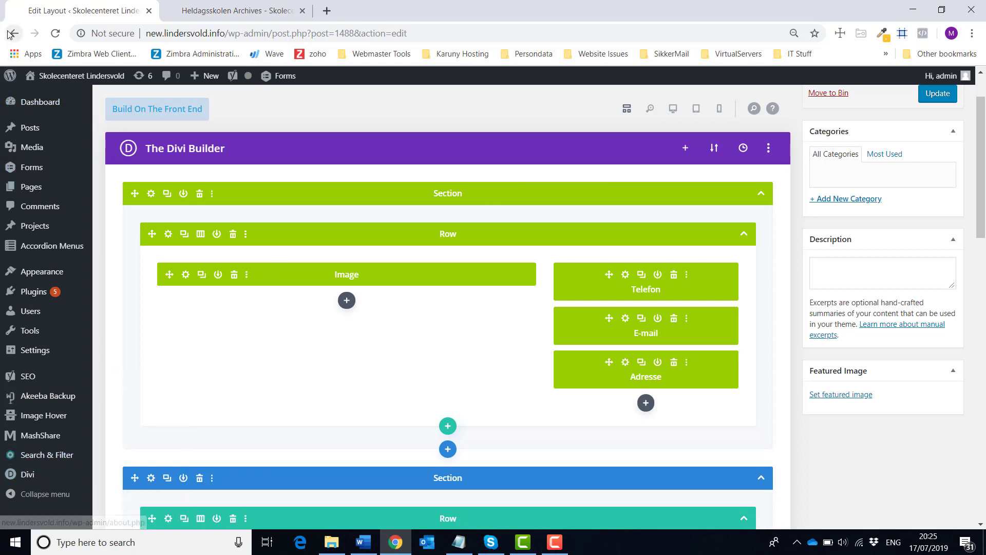
left_click(548, 104)
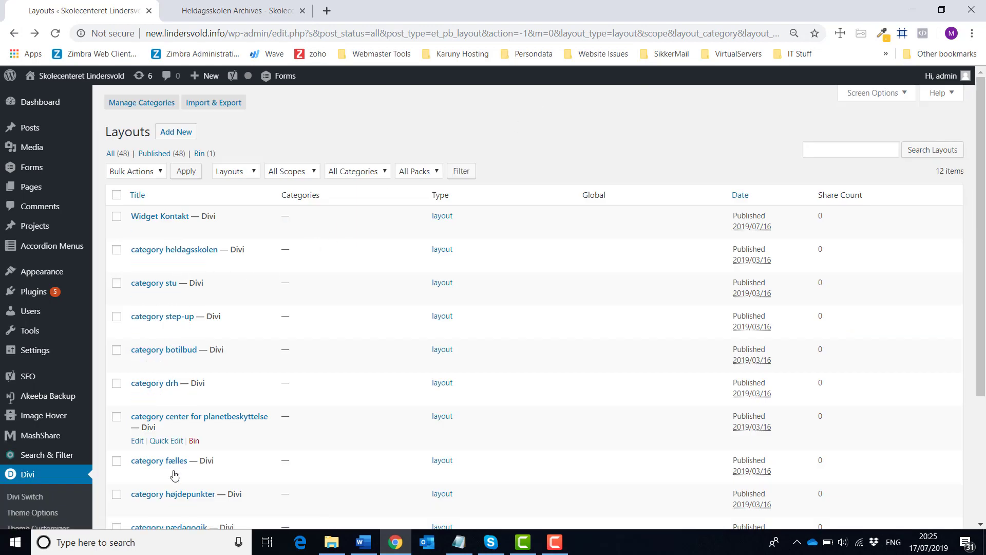
scroll(175, 363, "down", 2)
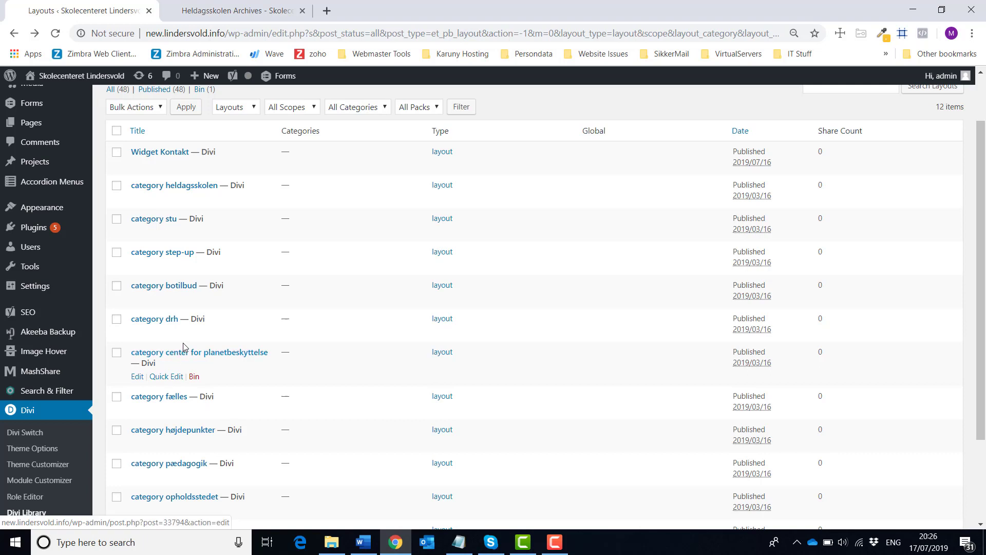
Review the Articles item of the template outline in Notepad, and return to the browser to open the list of all posts.
scroll(183, 346, "up", 1)
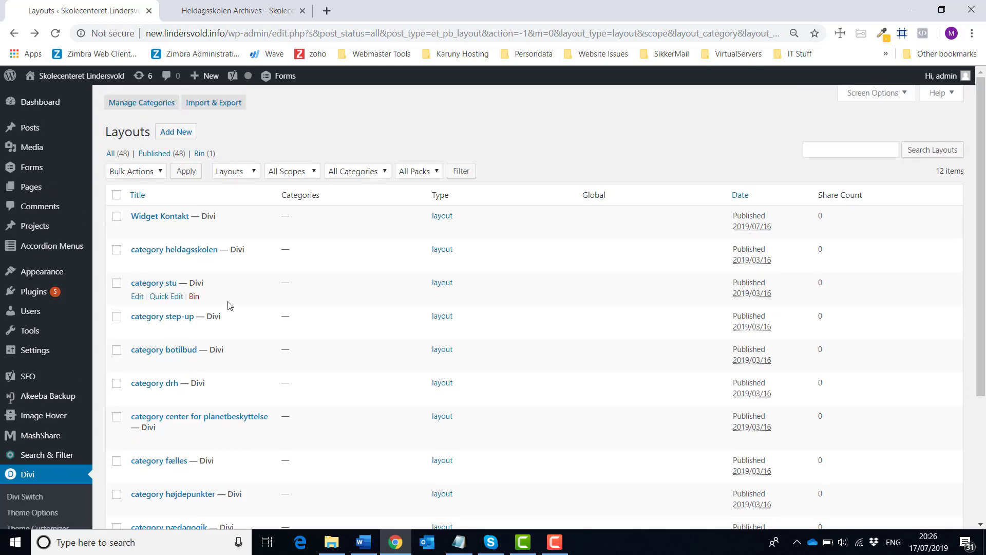
left_click(459, 542)
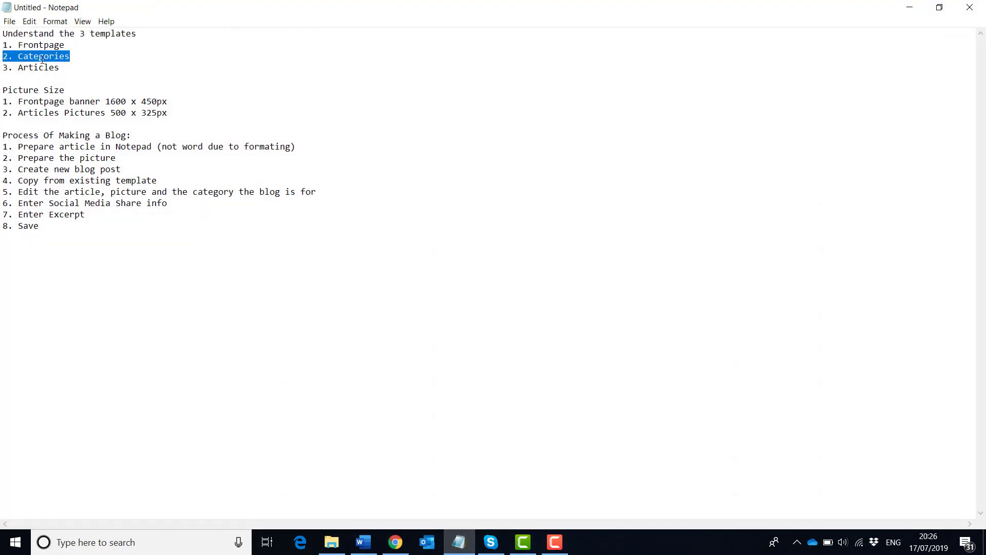
left_click_drag(60, 67, 4, 63)
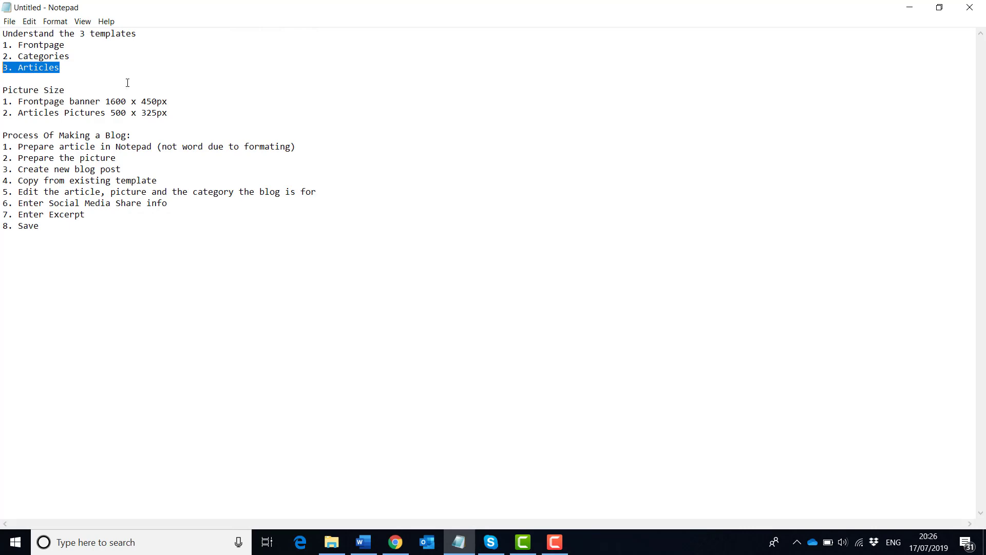
left_click(909, 7)
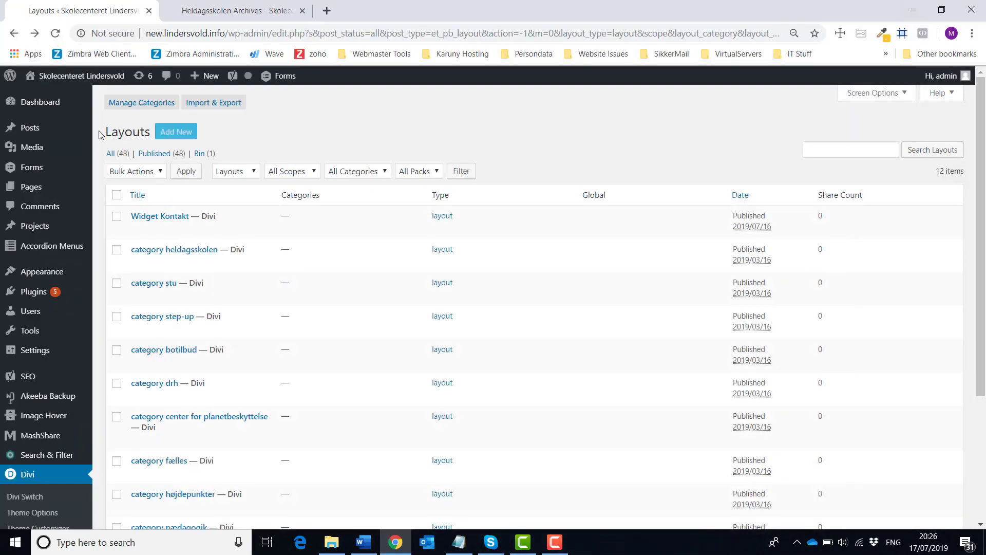
left_click(32, 135)
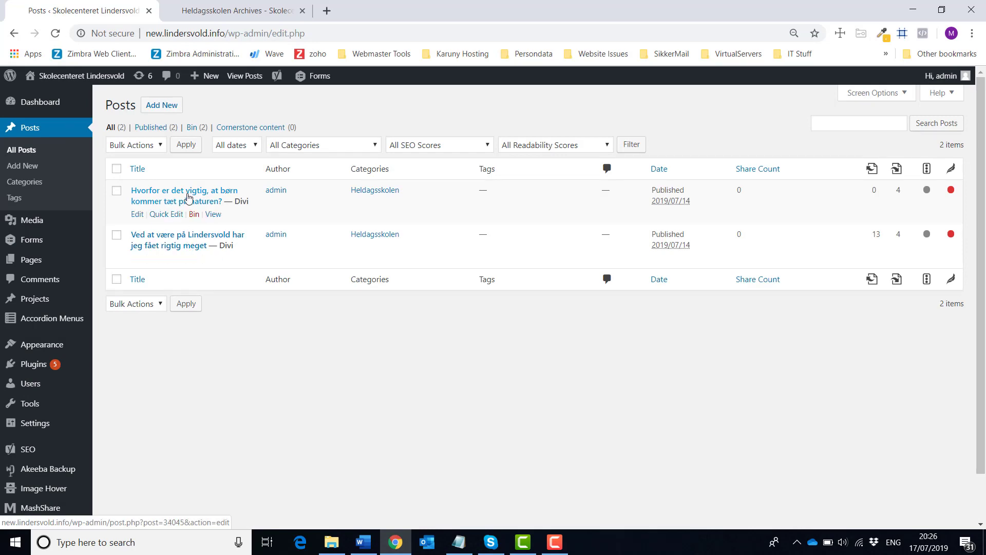
Open the article "Hvorfor er det vigtig, at børn kommer tæt på naturen?" from the live Heldagsskolen category page, and examine its banner, text and share buttons.
left_click(231, 18)
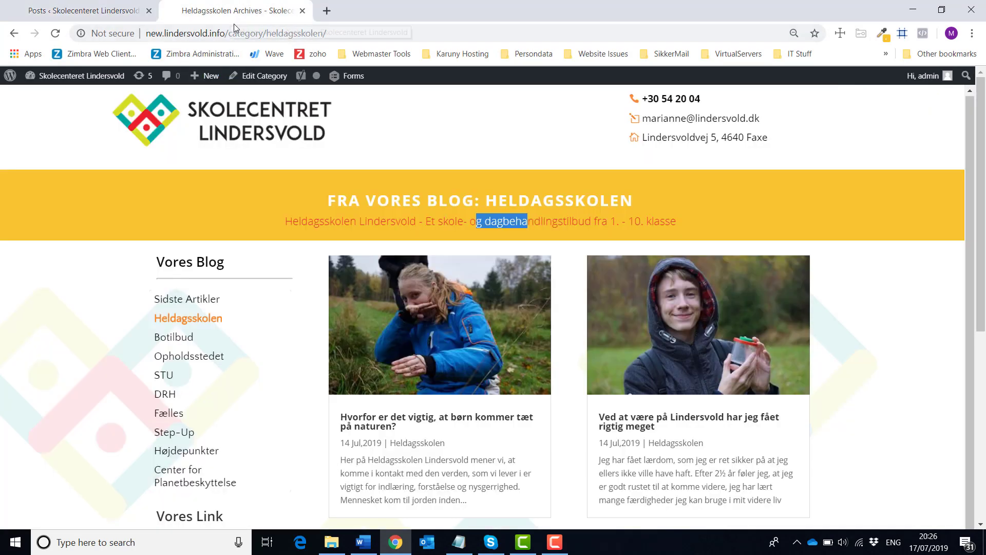
left_click(427, 423)
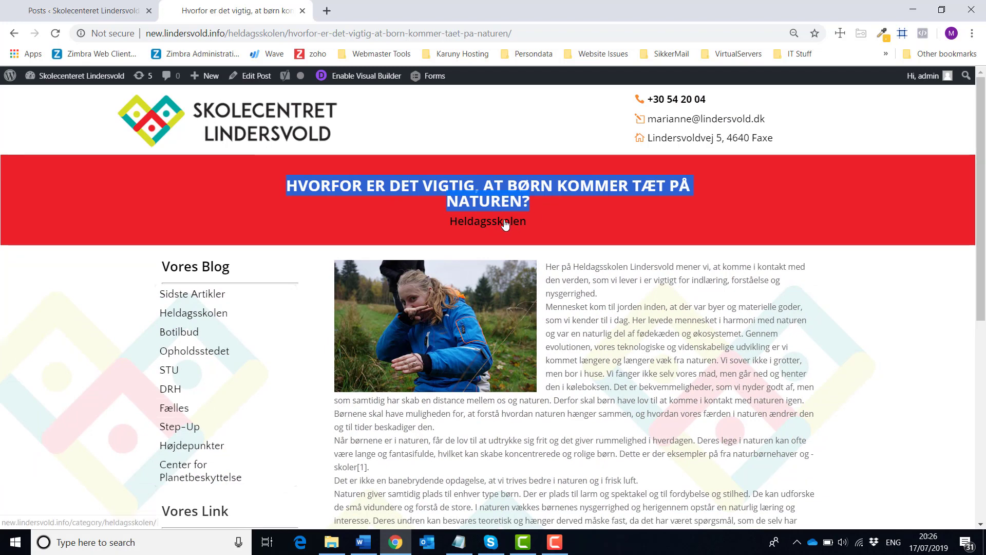
left_click(460, 235)
double_click(438, 222)
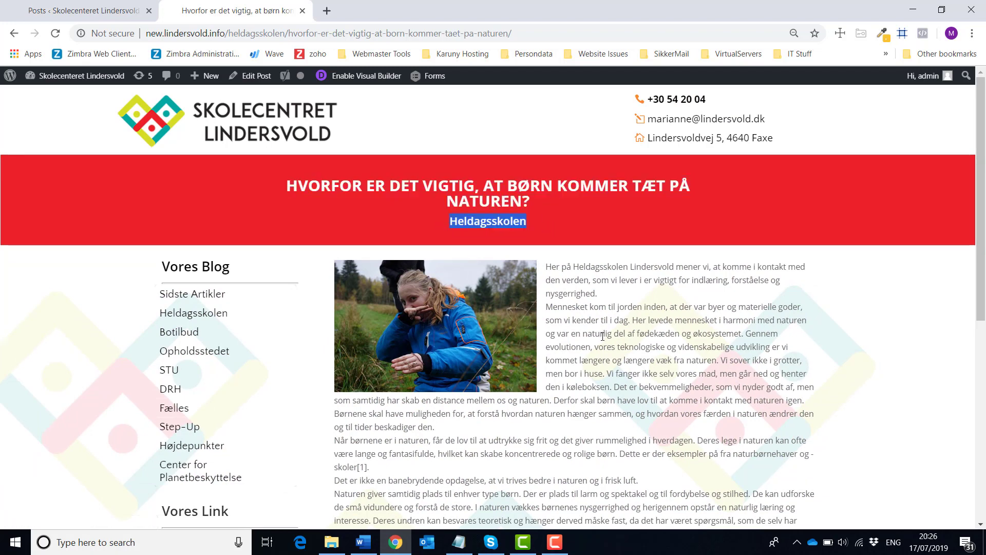
scroll(565, 315, "down", 4)
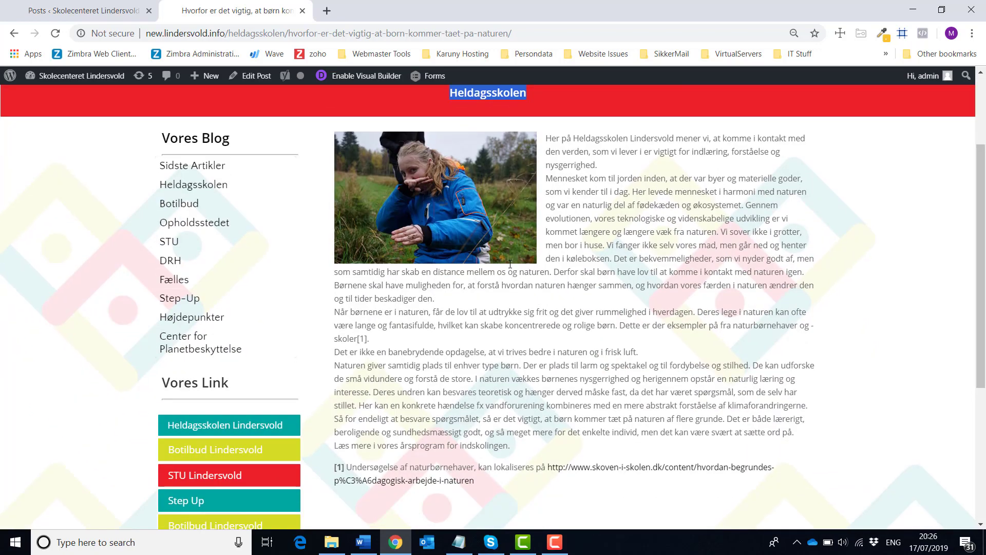
scroll(451, 324, "down", 3)
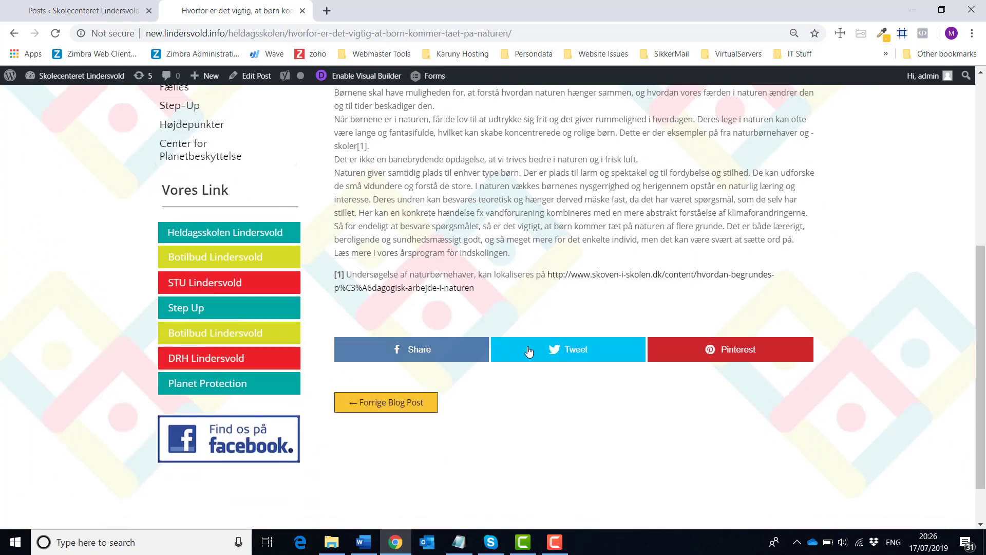
Go to the previous blog post, look through the article to its end, and return through the next-post link.
left_click(405, 409)
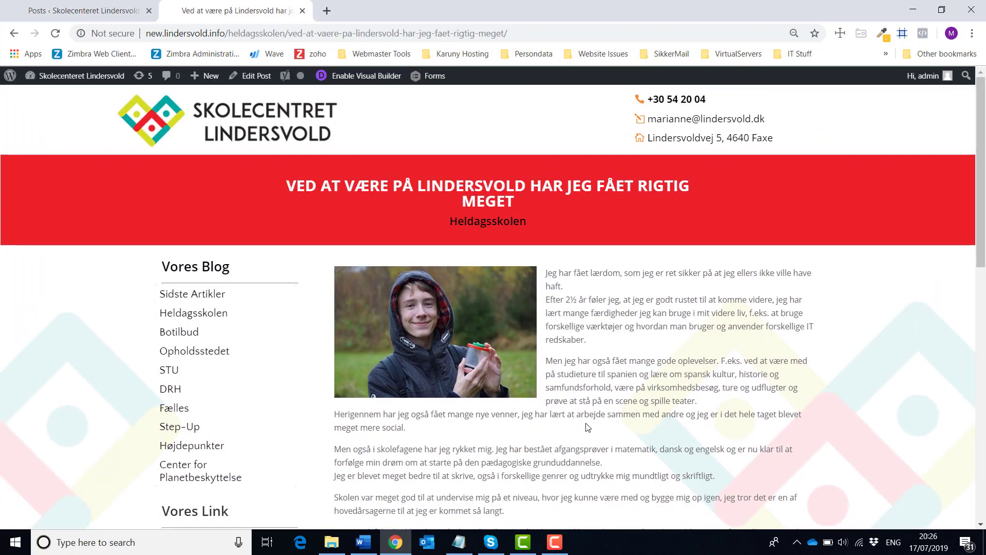
scroll(574, 401, "down", 15)
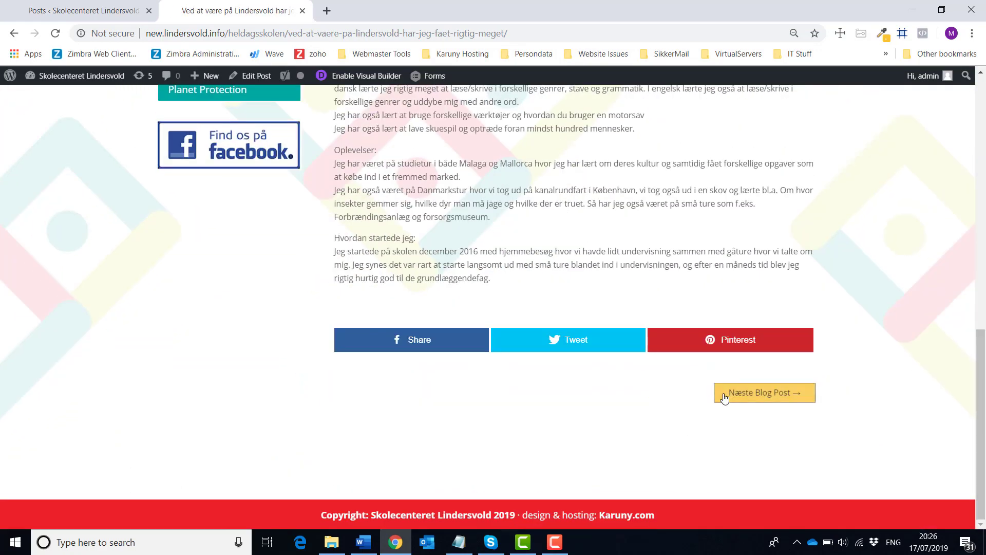
left_click(732, 396)
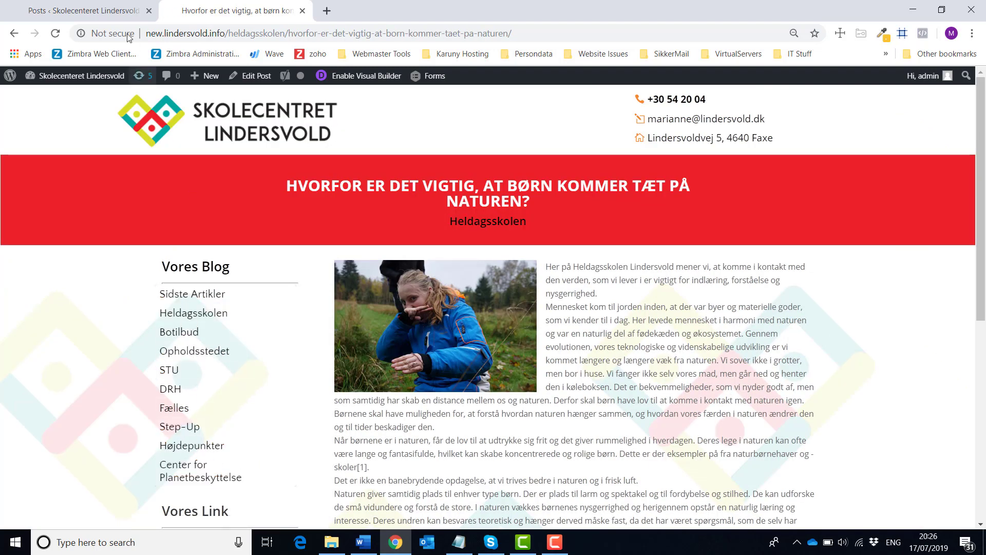
Open the post "Hvorfor er det vigtig, at børn kommer tæt på naturen?" for editing, and examine its title and Divi Builder sections.
left_click(77, 10)
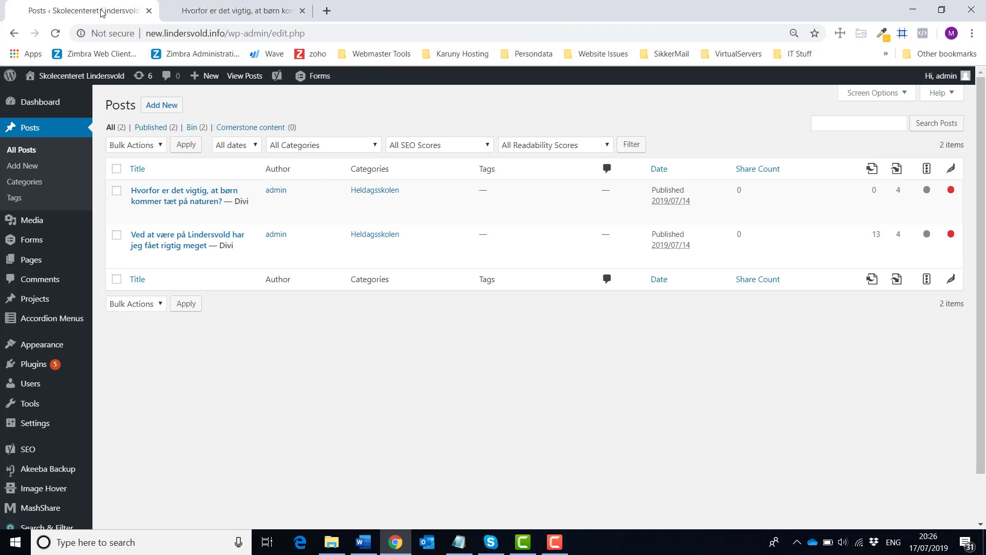
left_click(178, 197)
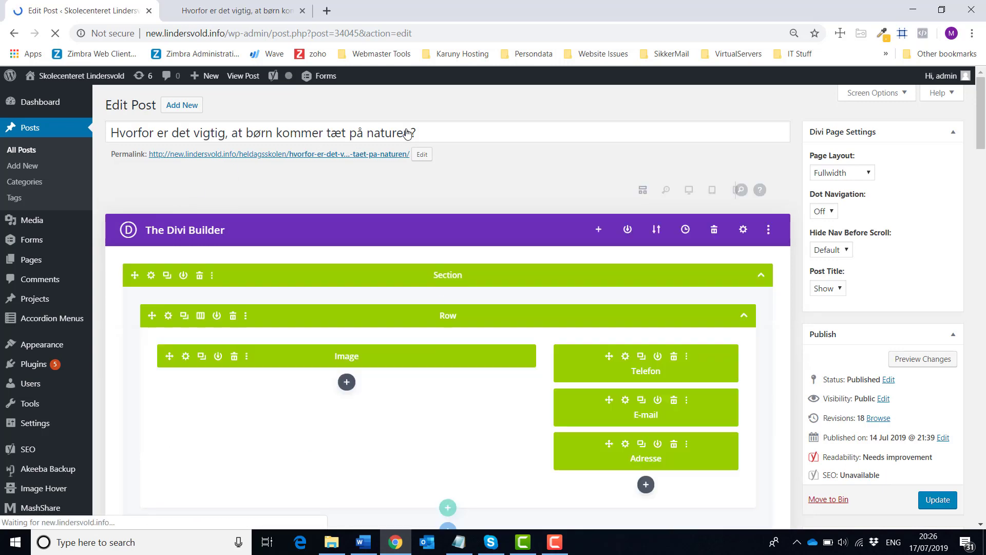
left_click_drag(419, 131, 97, 138)
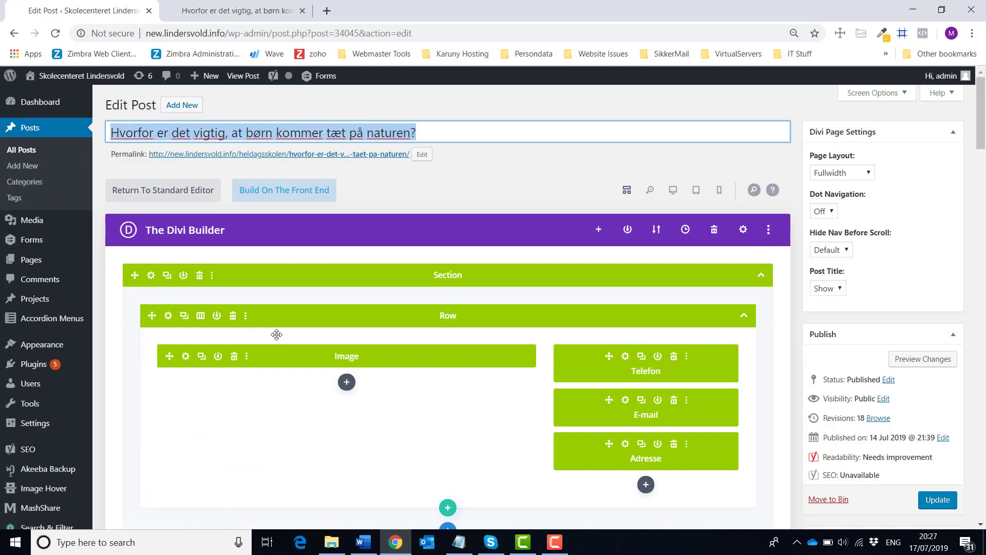
scroll(276, 334, "down", 3)
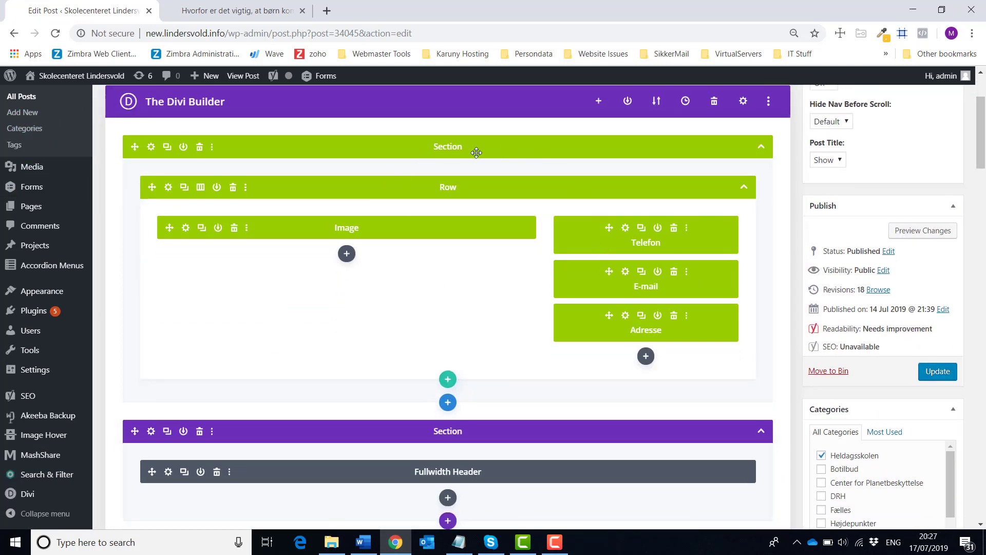
scroll(451, 280, "down", 4)
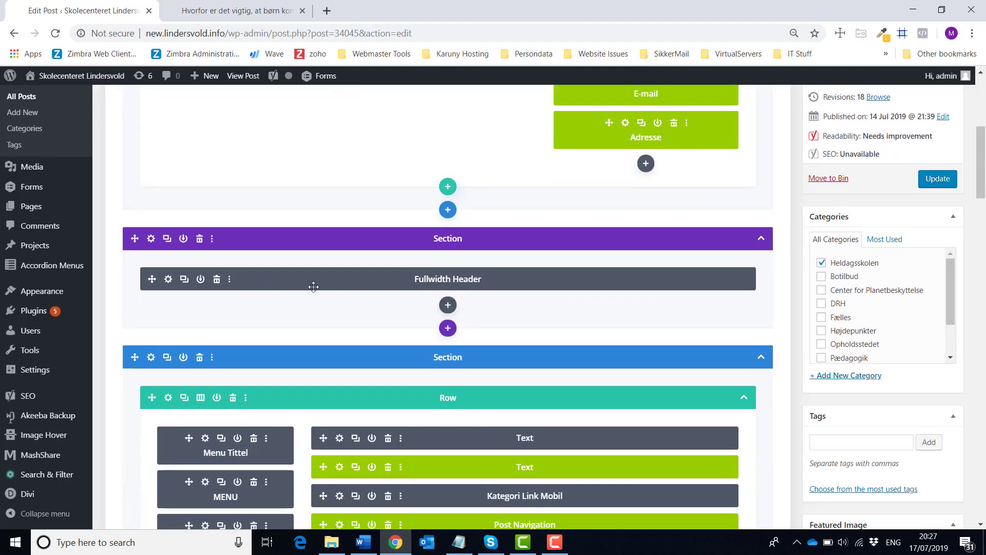
Compare the live article's banner with the title and subtitle in the post's Fullwidth Header settings, and close them without changes.
left_click(199, 10)
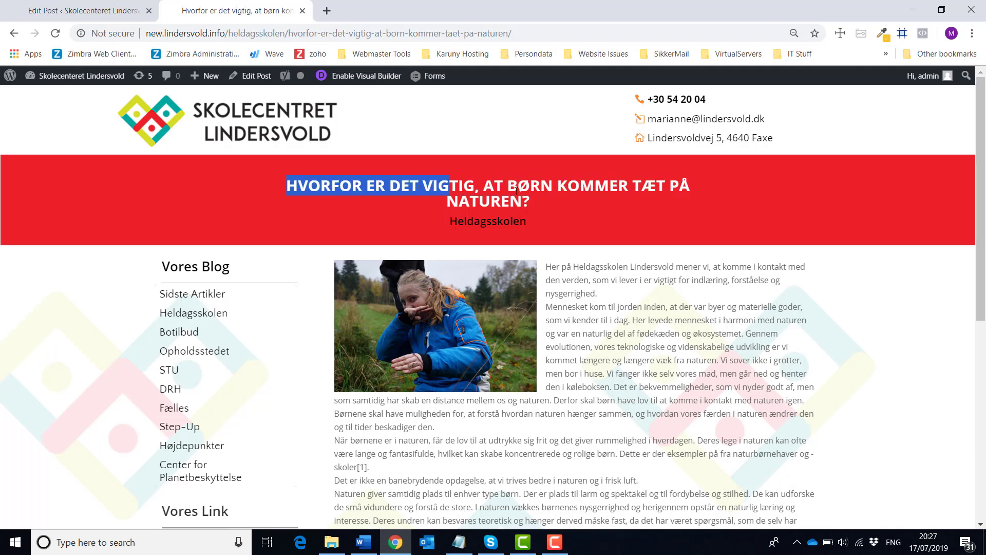
left_click(83, 11)
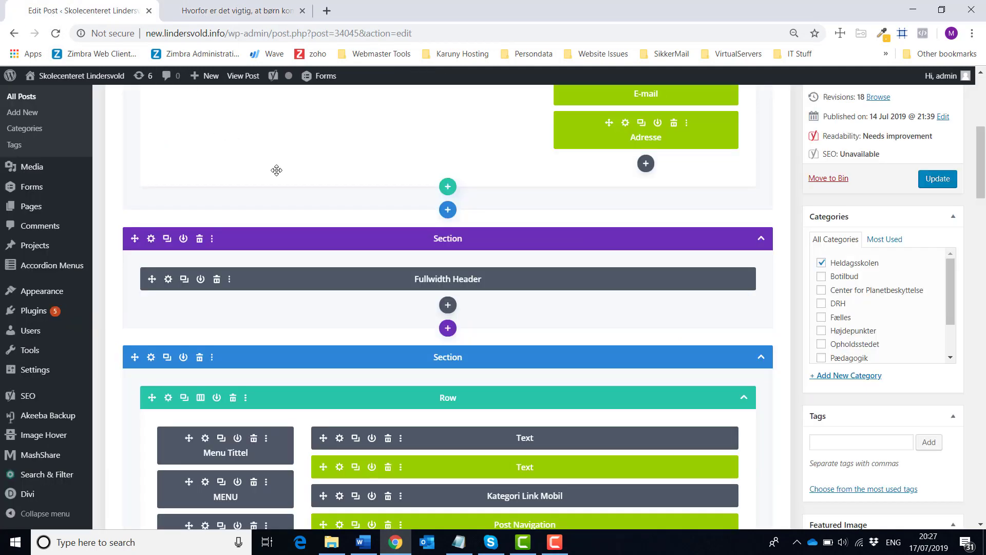
left_click(168, 279)
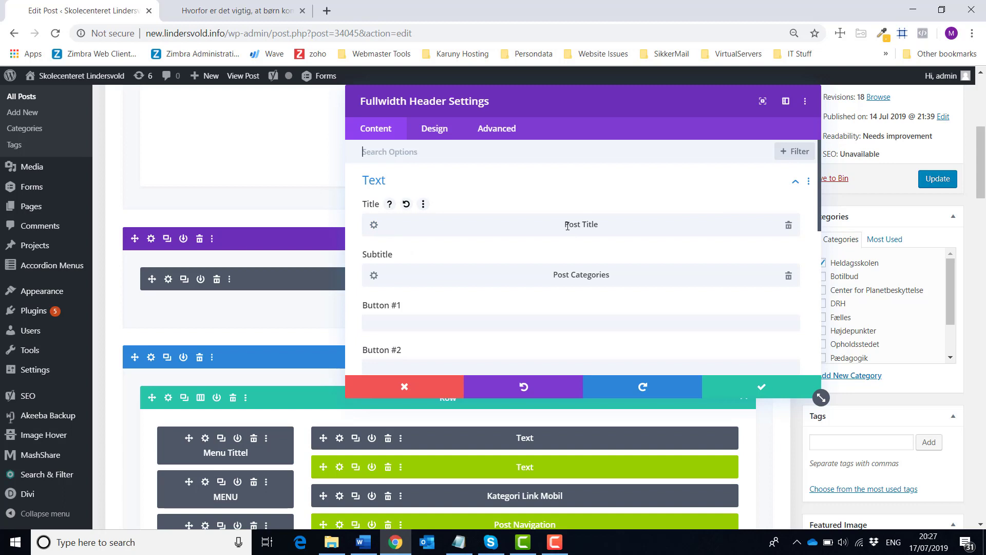
left_click_drag(565, 226, 596, 228)
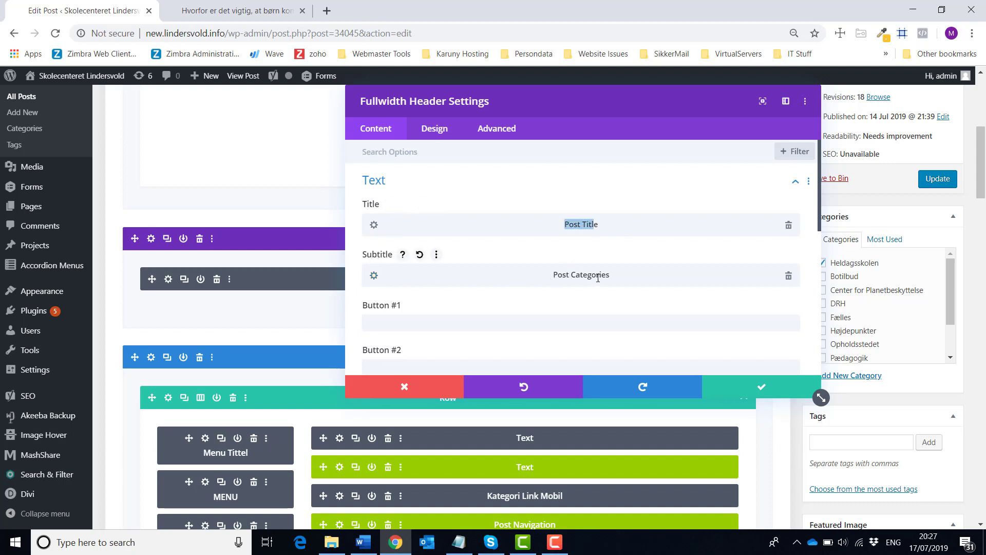
left_click(406, 392)
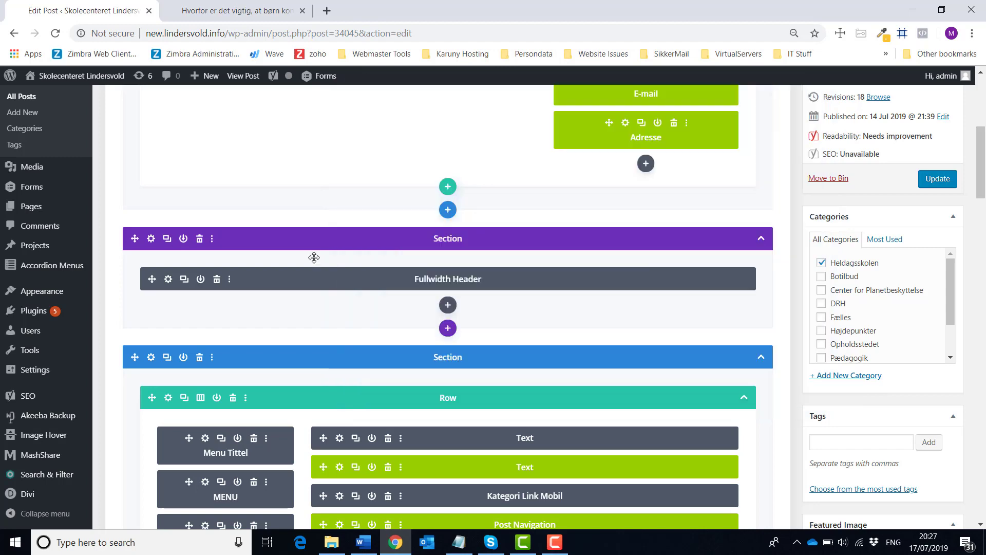
Review the post title and the article picture and body in the upper Text module's settings, and close the settings without changes.
scroll(326, 268, "up", 10)
left_click(428, 129)
left_click_drag(429, 130, 113, 133)
scroll(721, 252, "down", 5)
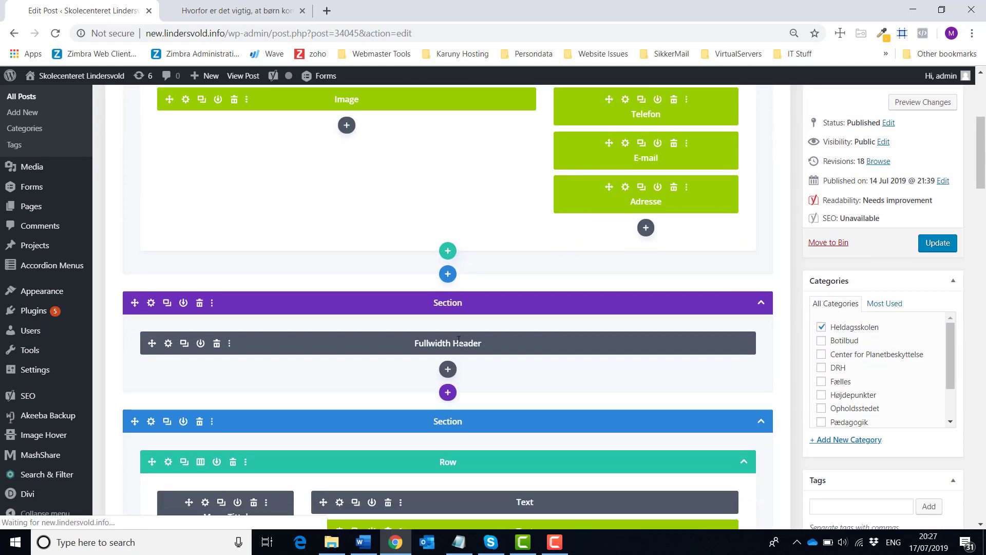
scroll(441, 345, "down", 4)
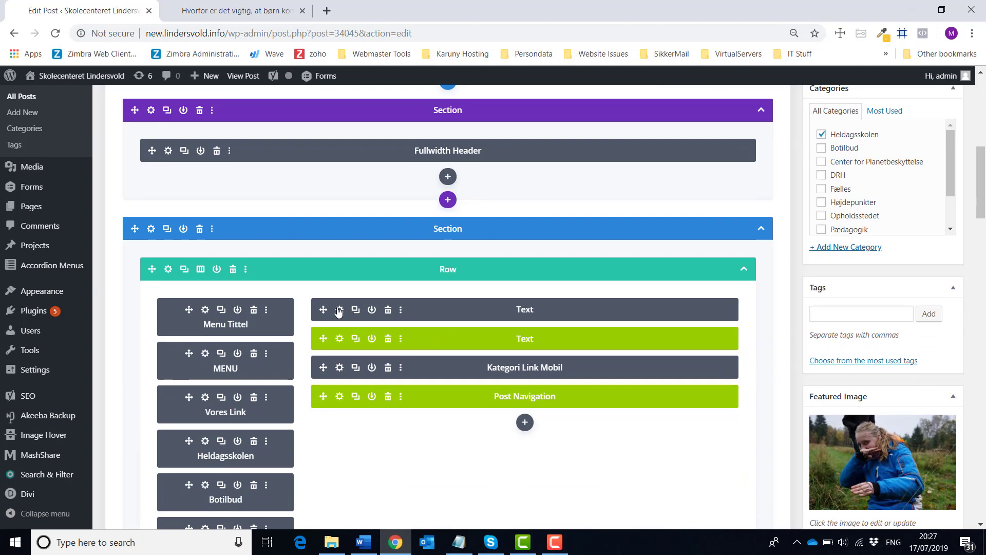
left_click(339, 310)
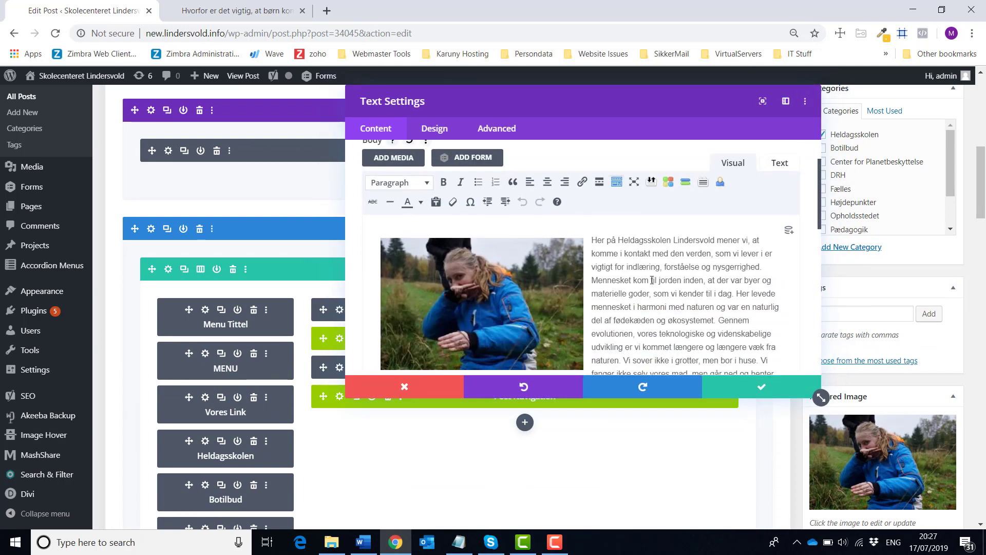
scroll(652, 279, "down", 10)
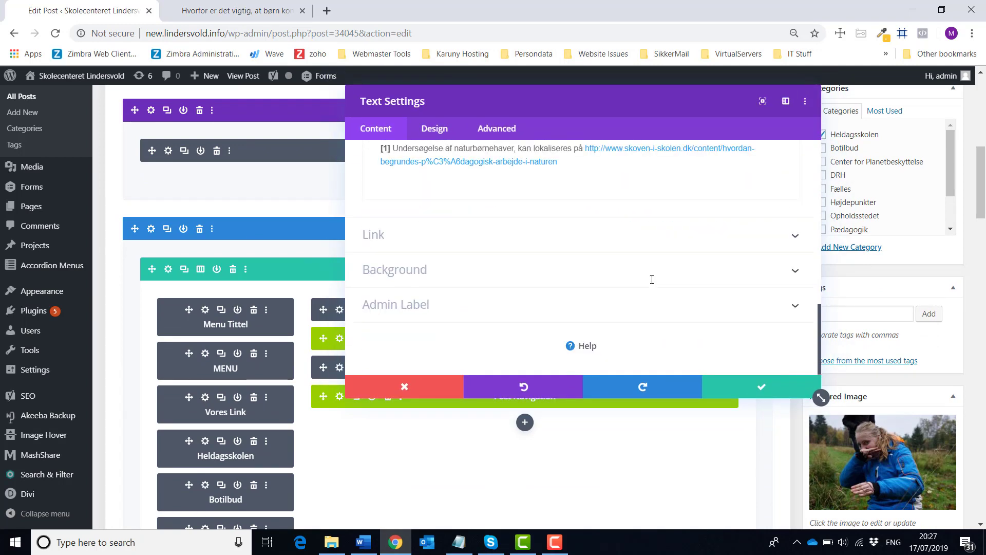
left_click(405, 385)
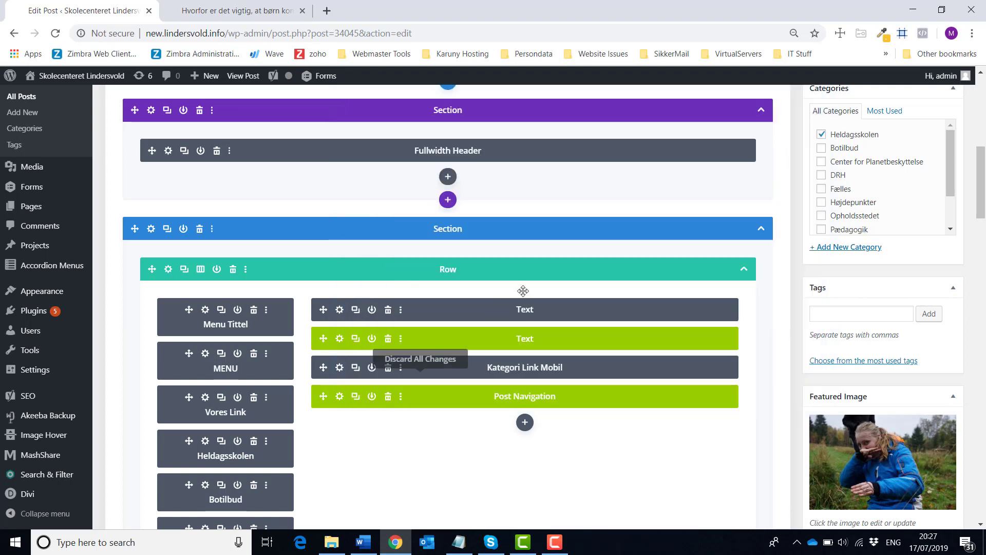
scroll(523, 291, "up", 10)
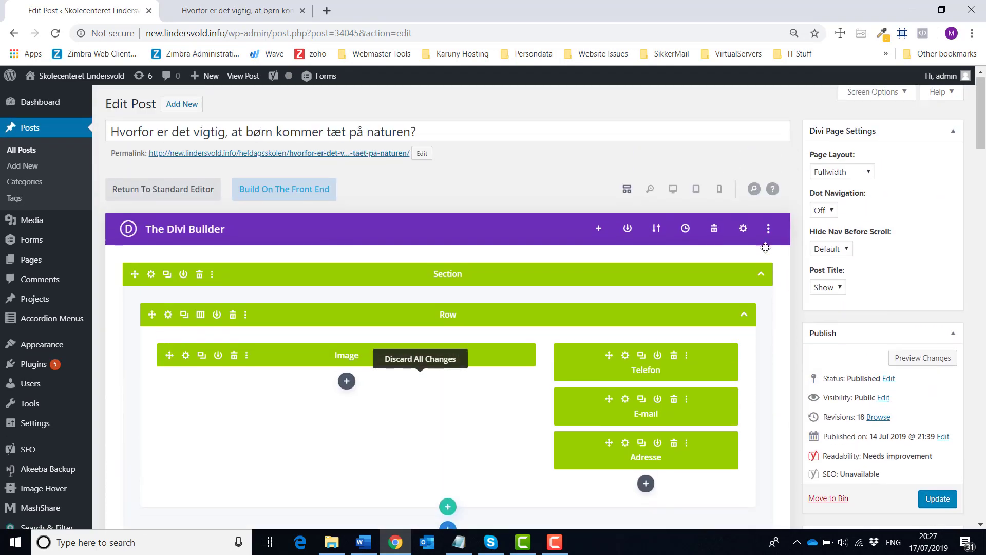
scroll(766, 249, "down", 6)
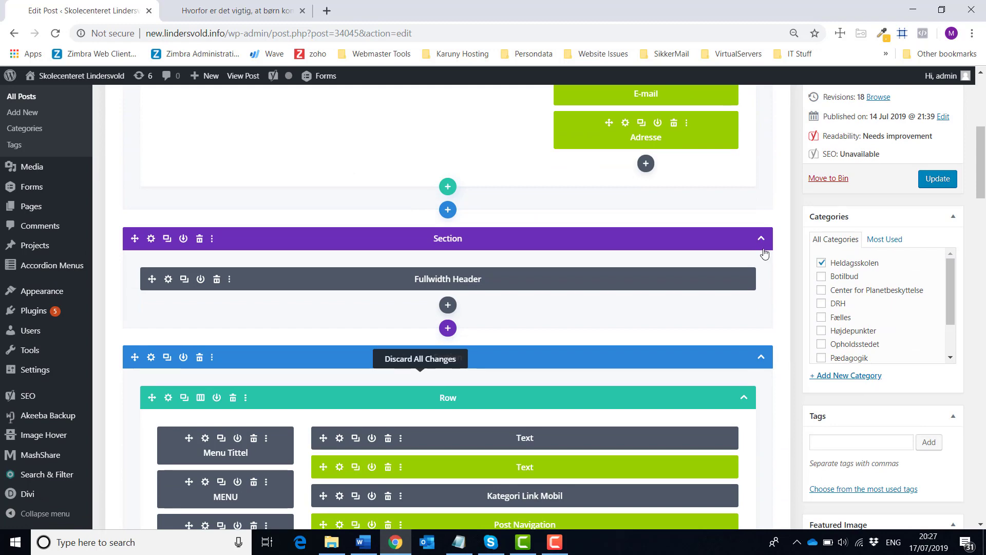
scroll(765, 253, "down", 3)
scroll(765, 254, "up", 9)
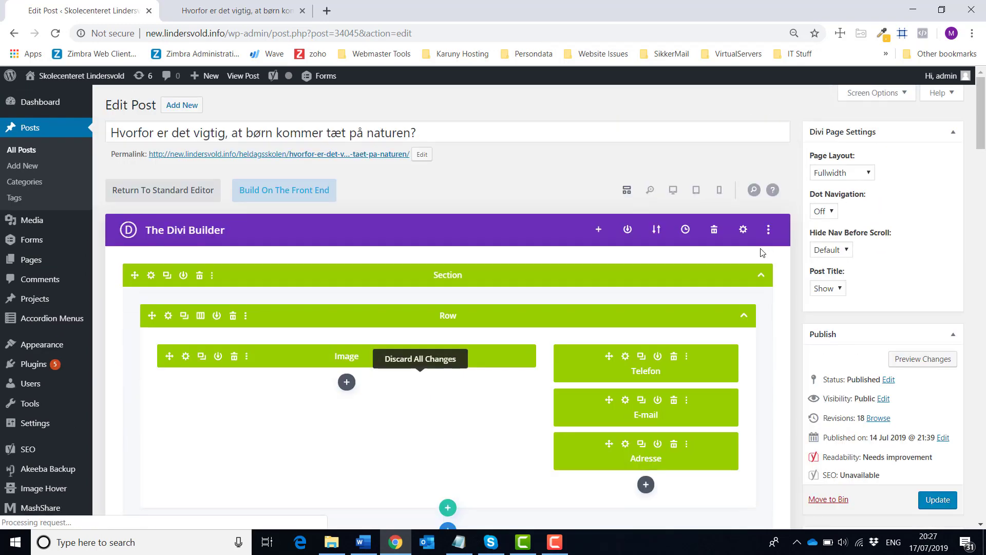
Switch to Notepad and review the three templates and the Picture Size notes in the outline.
left_click(459, 542)
left_click_drag(80, 67, 2, 45)
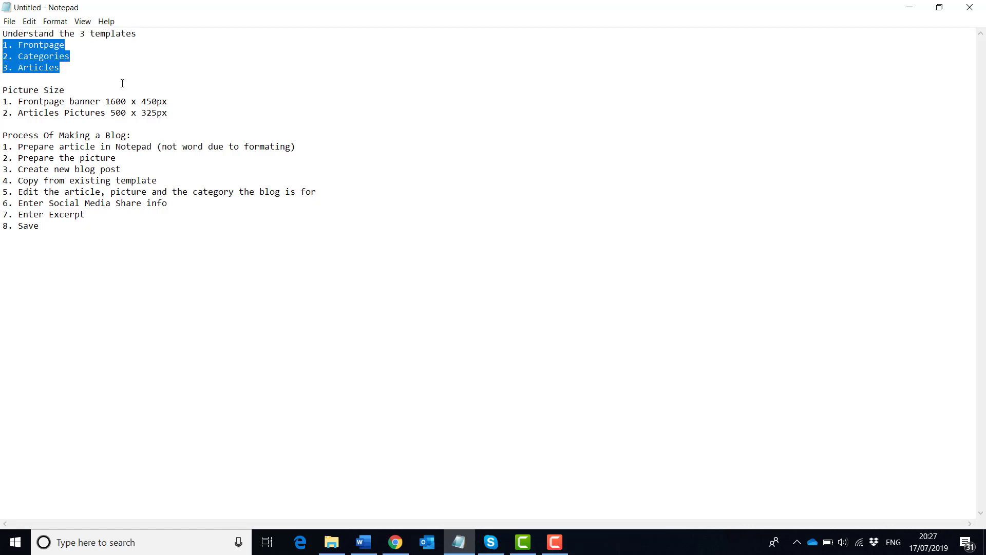
left_click_drag(201, 115, 2, 90)
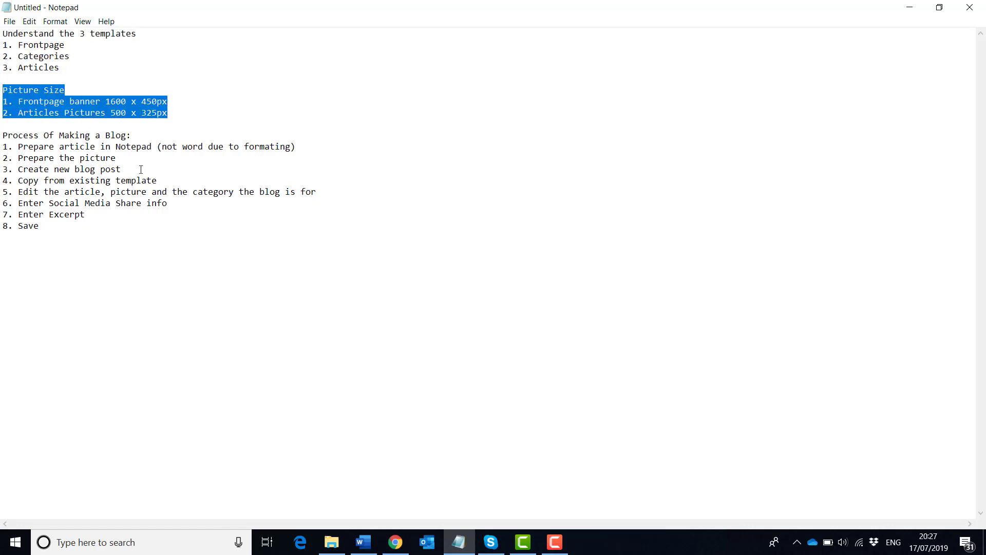
Switch to Chrome and start a new WordPress post, leaving the existing post's editor without saving.
left_click(394, 541)
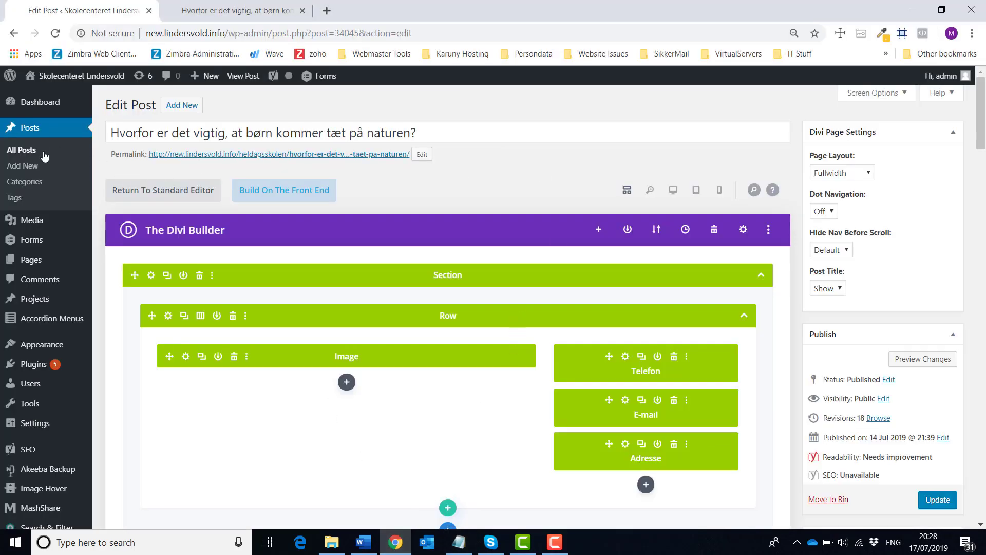
left_click(16, 169)
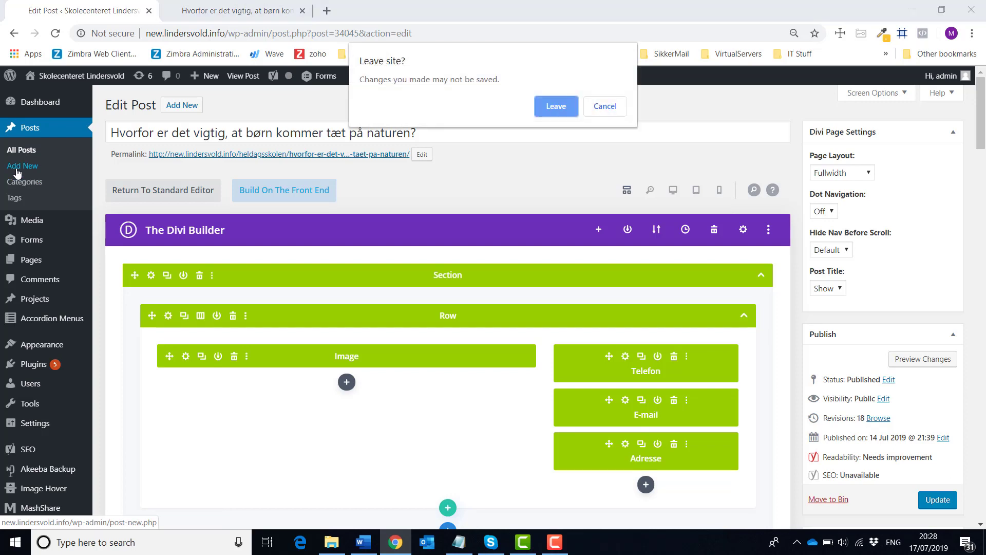
left_click(546, 107)
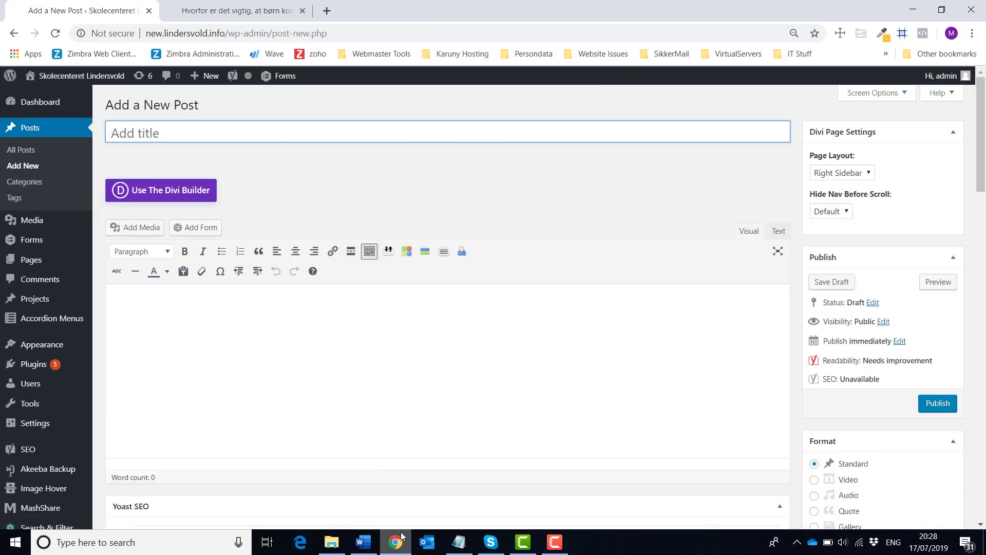
Open the Word document "Hvorfor er det vigtig" from the blog folder in File Explorer and copy its heading.
left_click(339, 550)
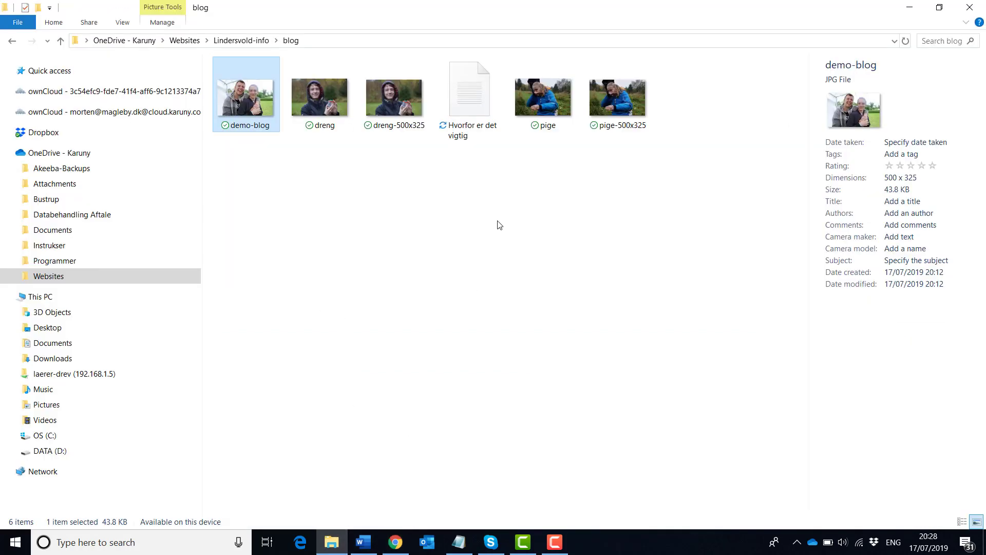
left_click(468, 108)
double_click(468, 108)
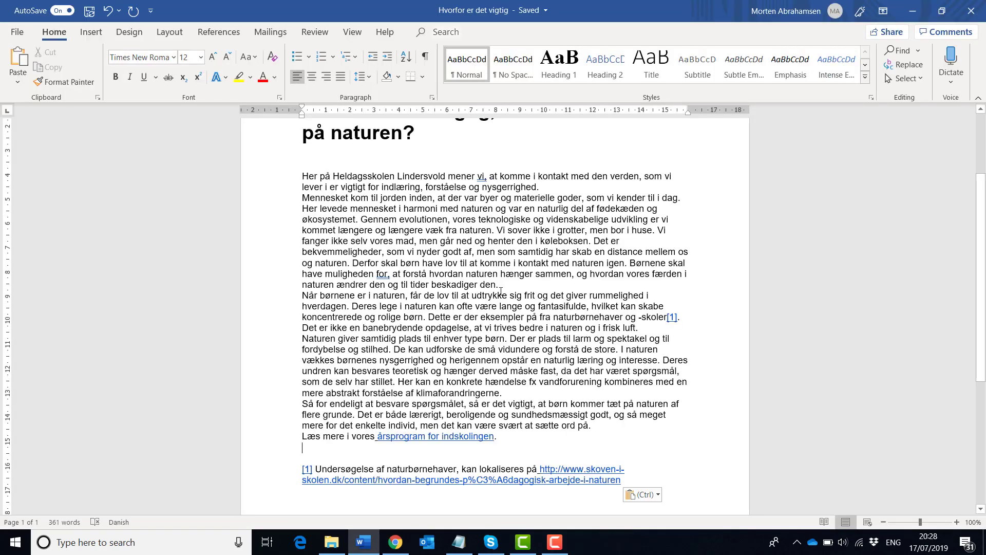
scroll(572, 323, "up", 4)
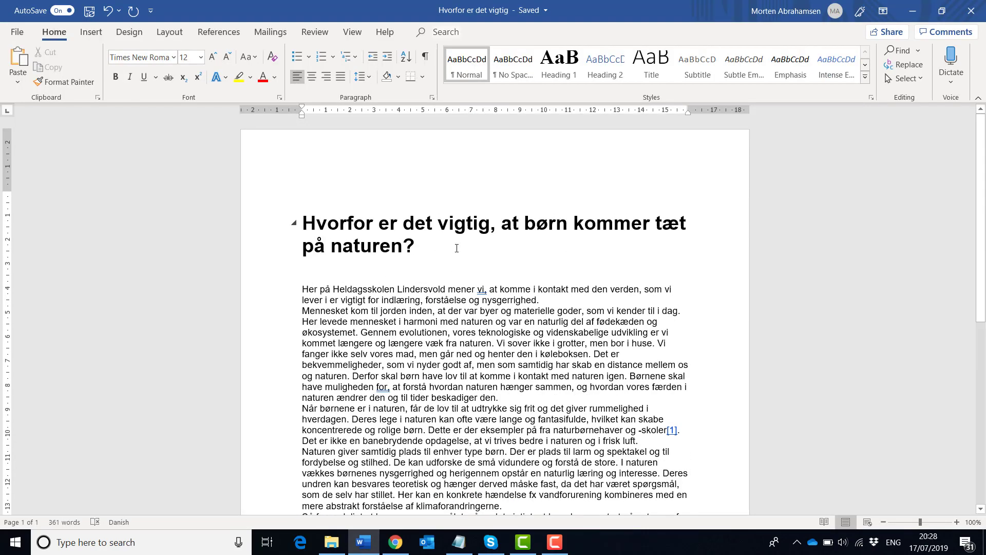
left_click(457, 248)
double_click(287, 218)
key("ctrl+c")
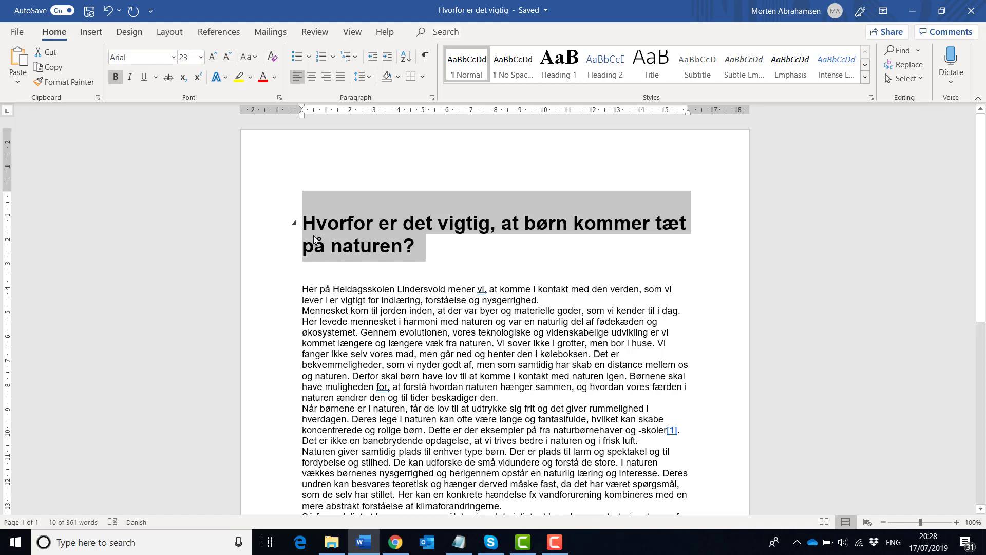
Return to the new post in Chrome and paste "Hvorfor er det vigtig, at børn kommer tæt på naturen?" as its title.
key("alt+Tab")
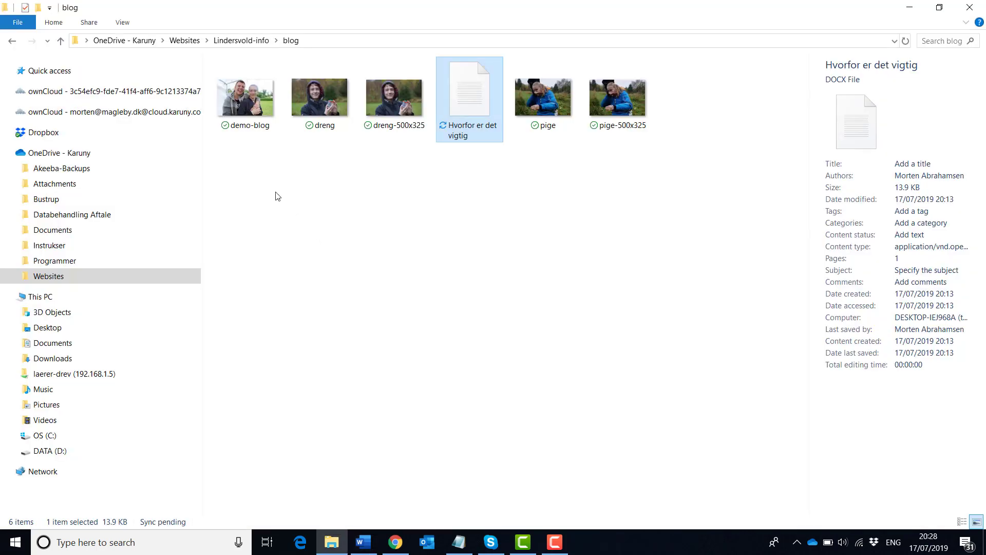
key("alt+Tab")
left_click(395, 543)
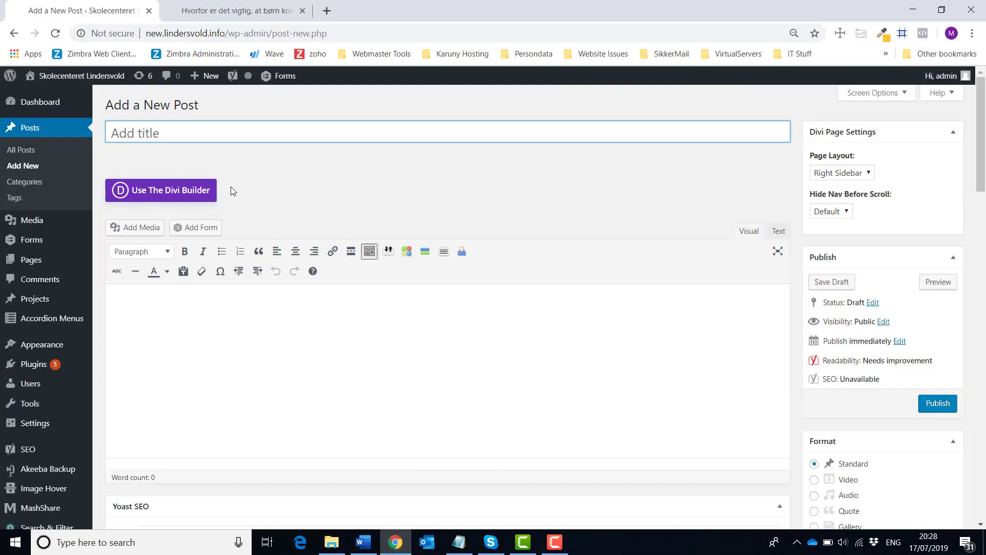
key("ctrl+v")
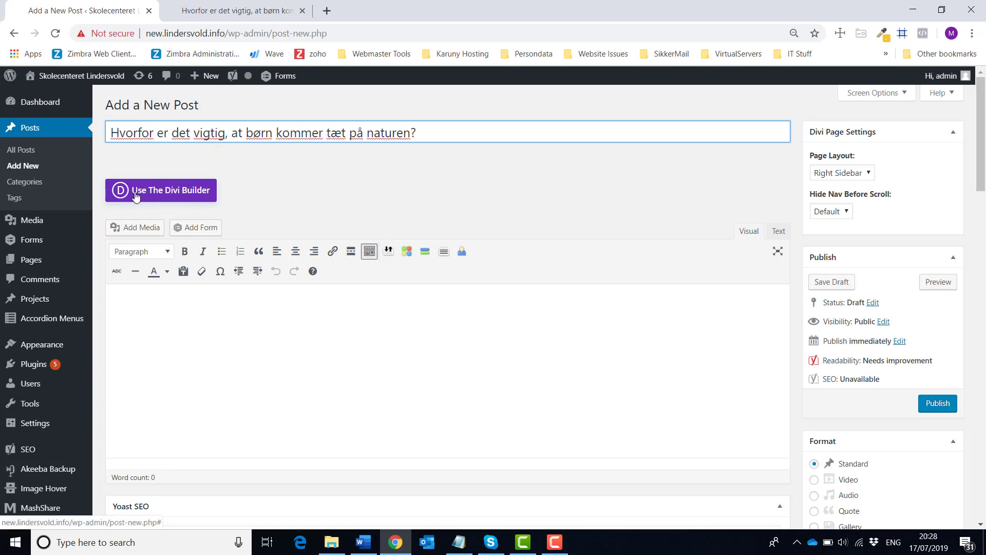
Enable the Divi Builder and clone the layout of the existing post "Hvorfor er det vigtig, at børn kommer tæt på naturen?".
left_click(169, 191)
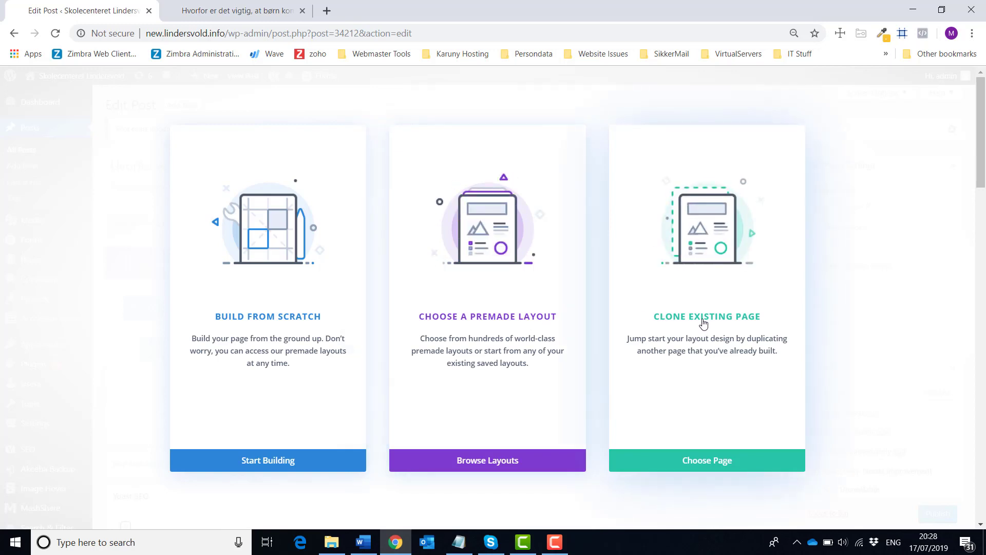
left_click(711, 460)
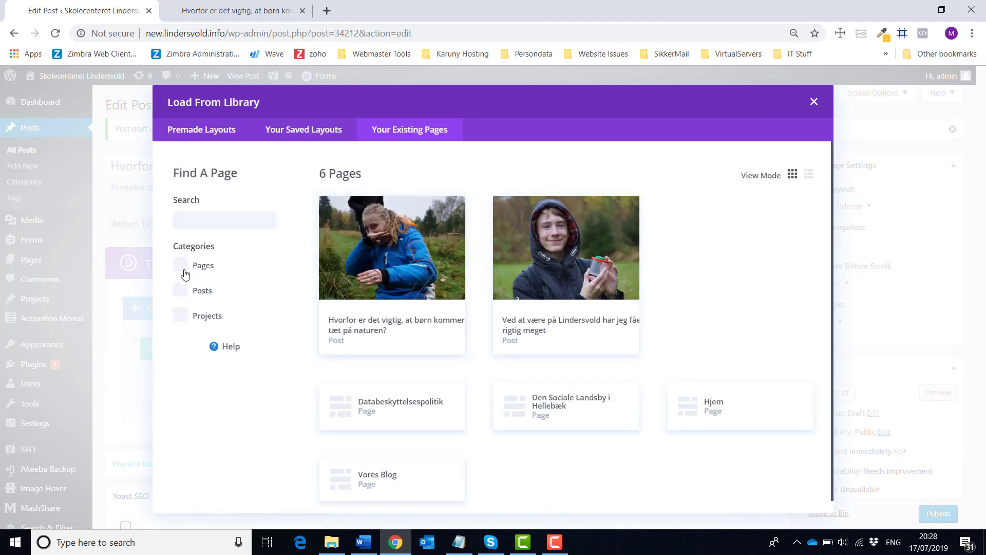
left_click(182, 290)
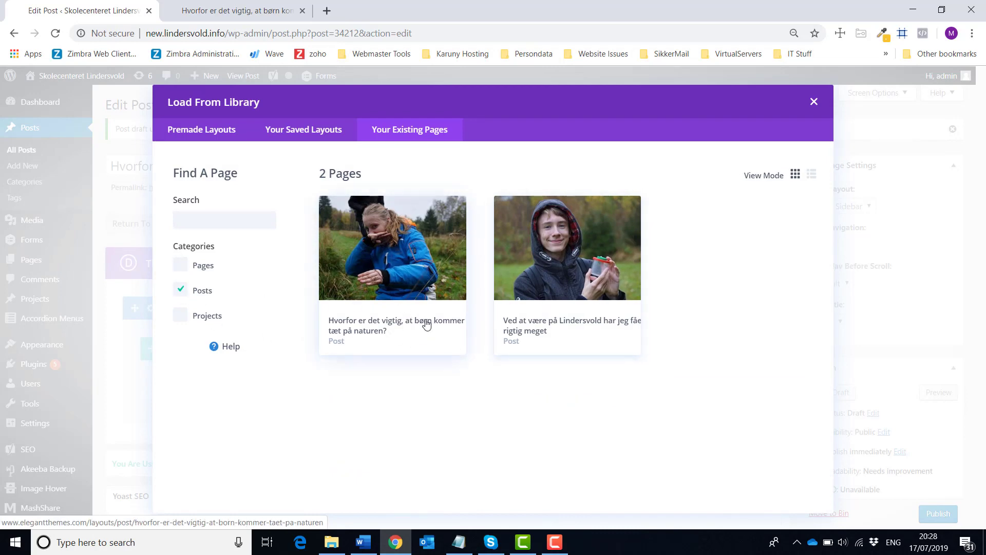
left_click(394, 327)
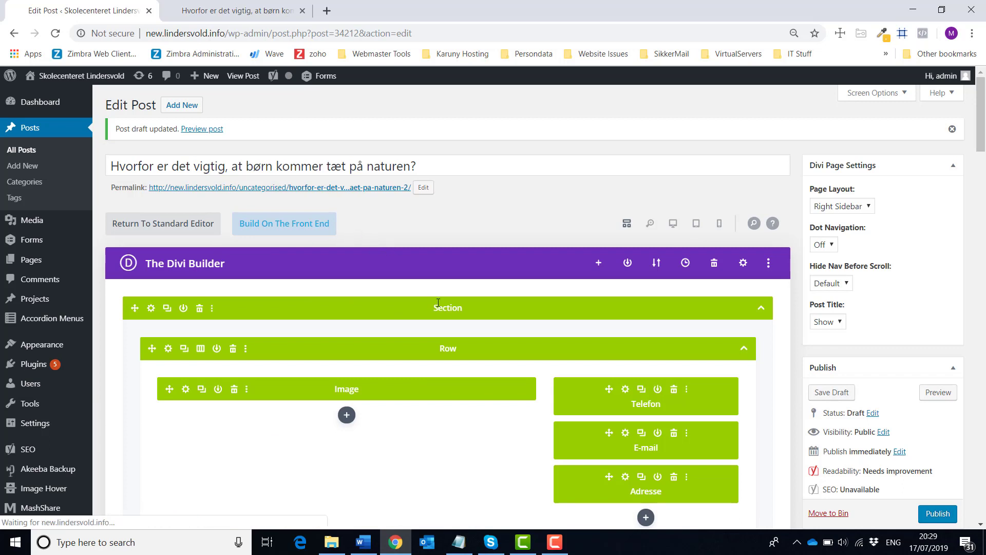
Set the new post's Divi page layout to Fullwidth.
scroll(438, 302, "down", 1)
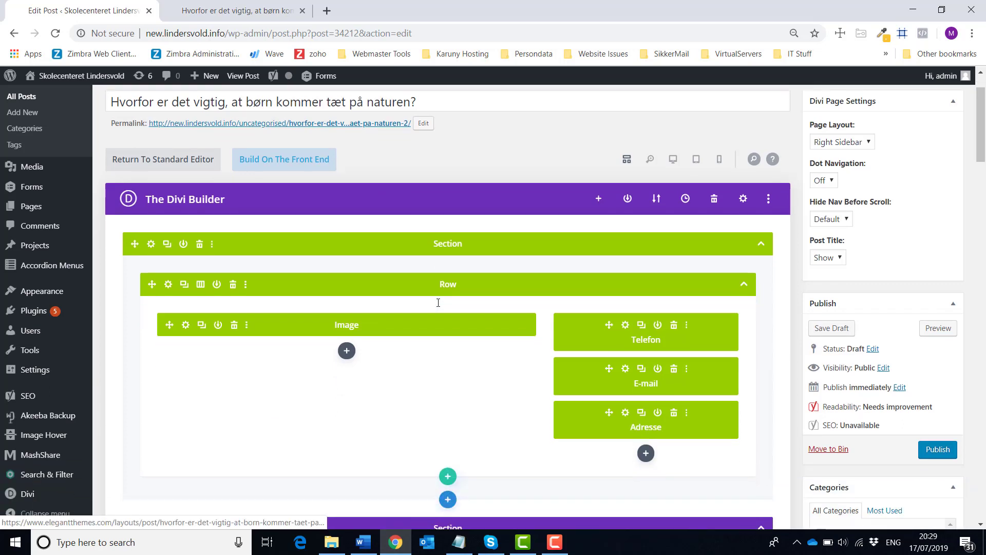
scroll(437, 302, "up", 1)
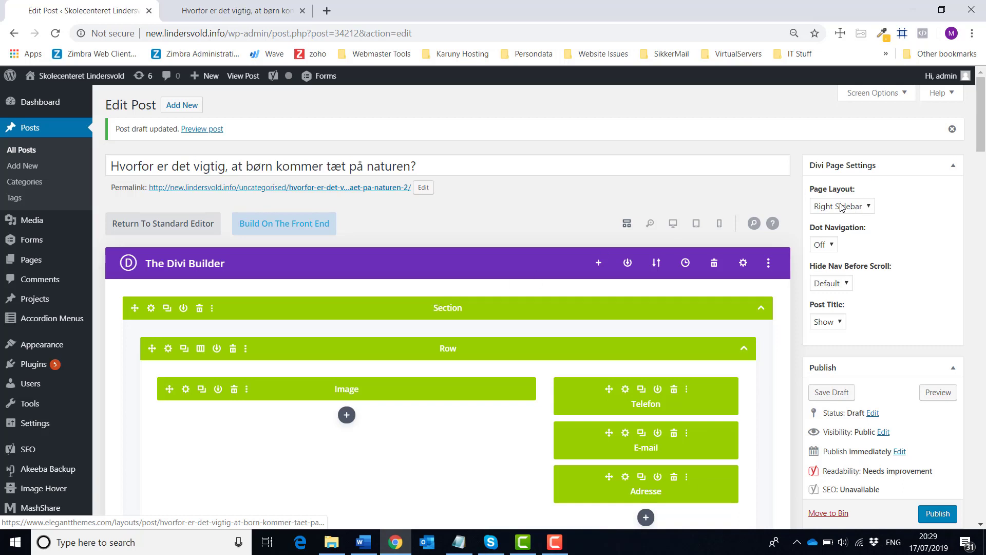
left_click(863, 208)
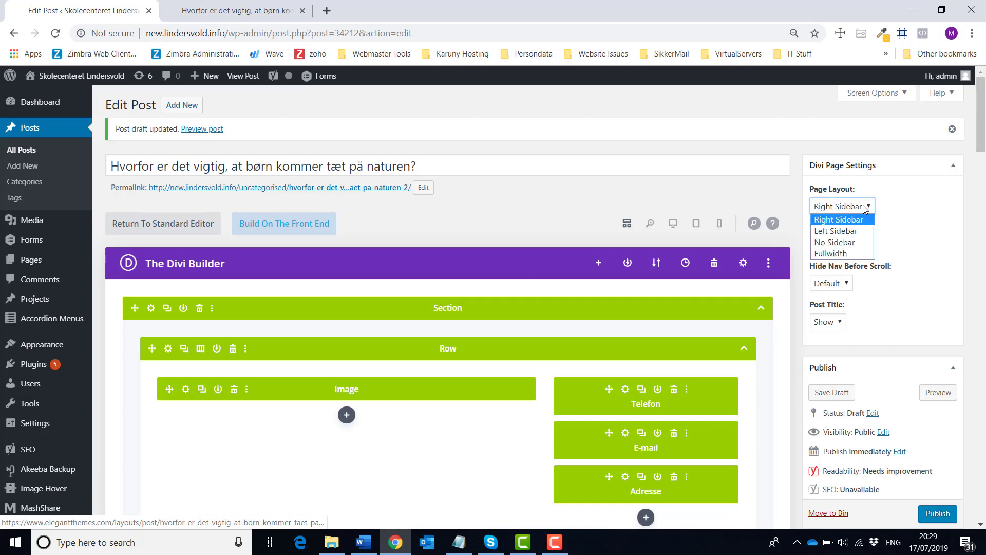
left_click(836, 255)
Assign the post to the Opholdsstedet and Pædagogik categories and remove it from Uncategorised.
scroll(879, 290, "down", 4)
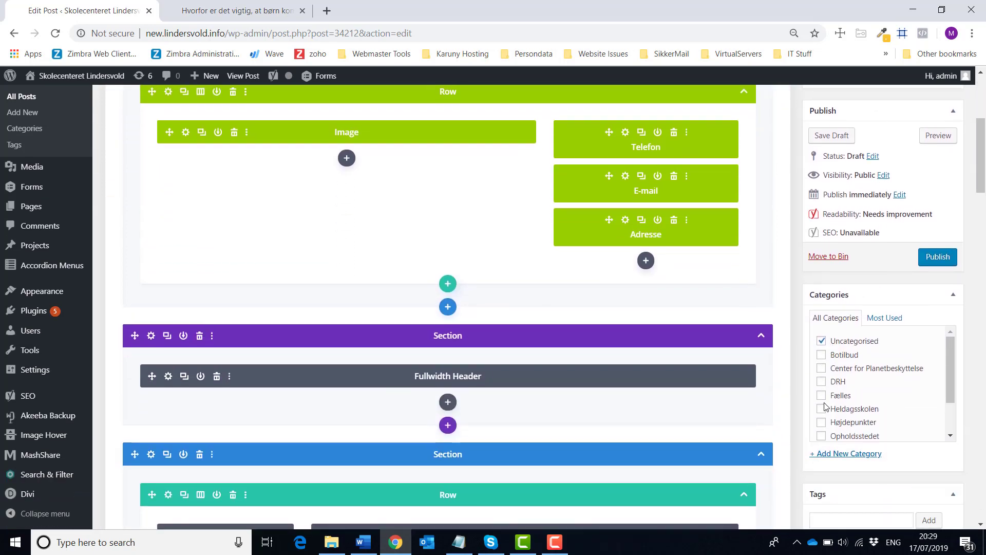
left_click(822, 437)
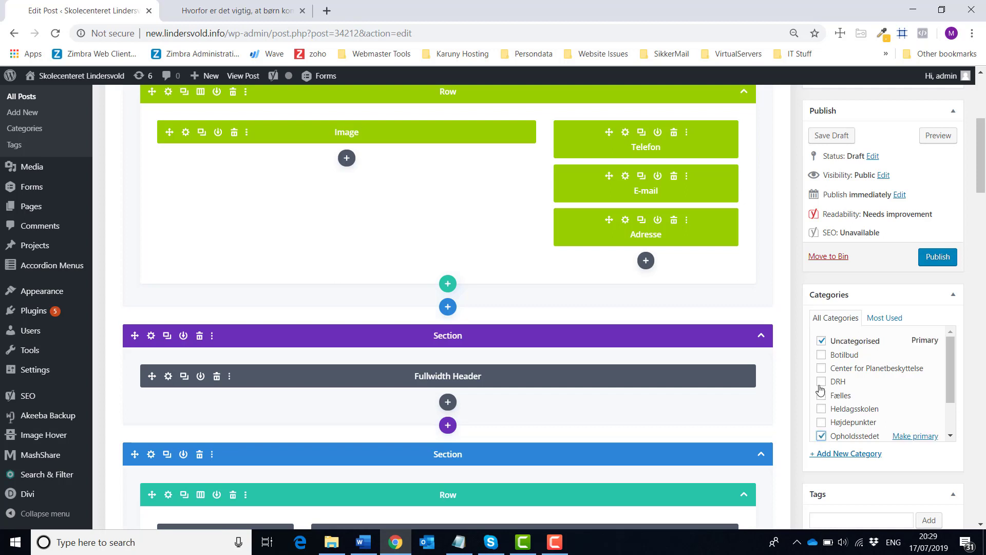
left_click(821, 341)
scroll(863, 418, "down", 1)
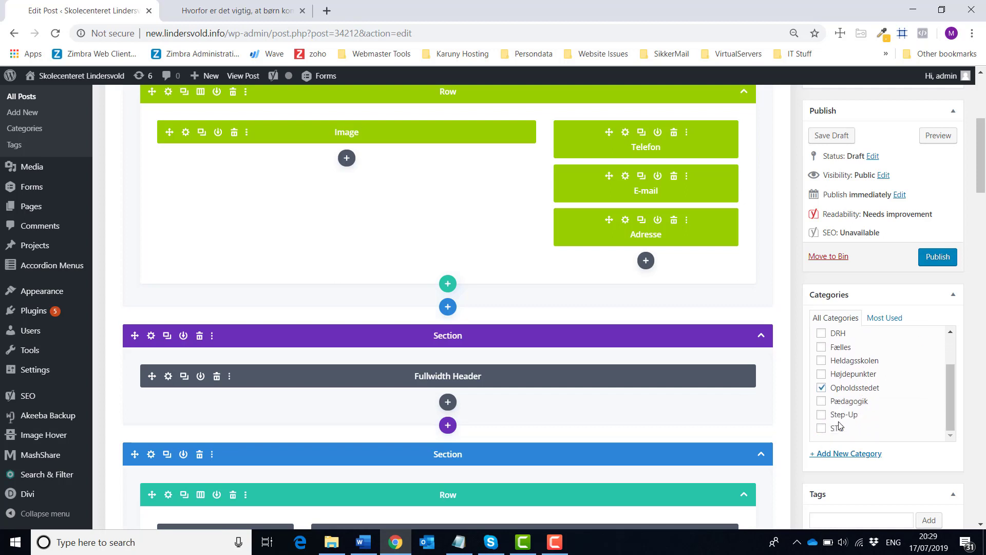
left_click(822, 401)
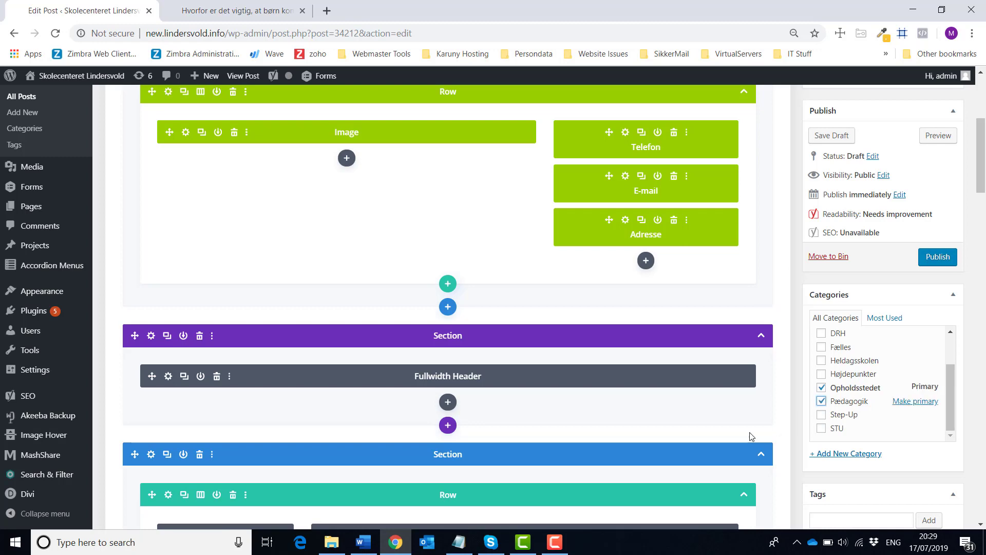
Look at the article pictures on the live Heldagsskolen category page, and return to the post editor.
scroll(826, 421, "down", 5)
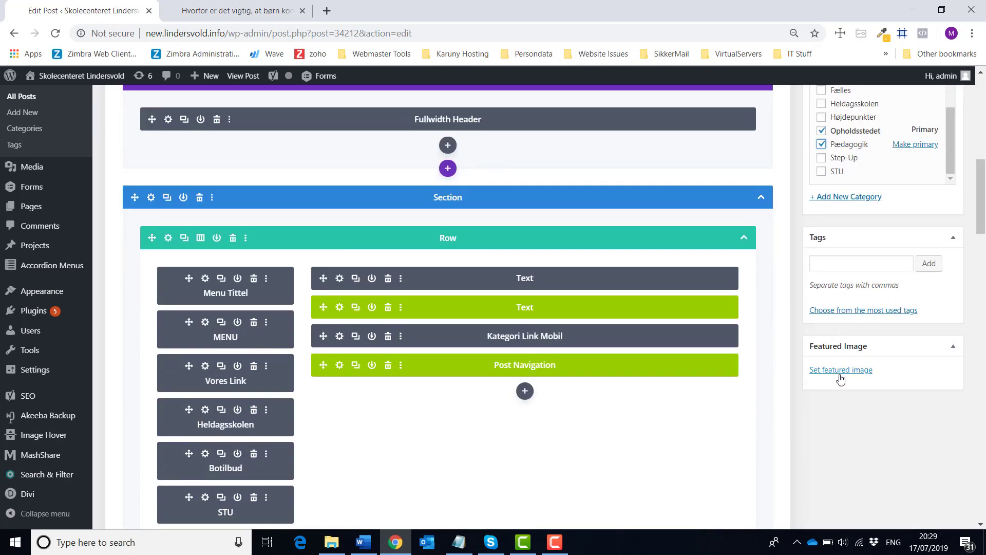
left_click(236, 10)
left_click(15, 34)
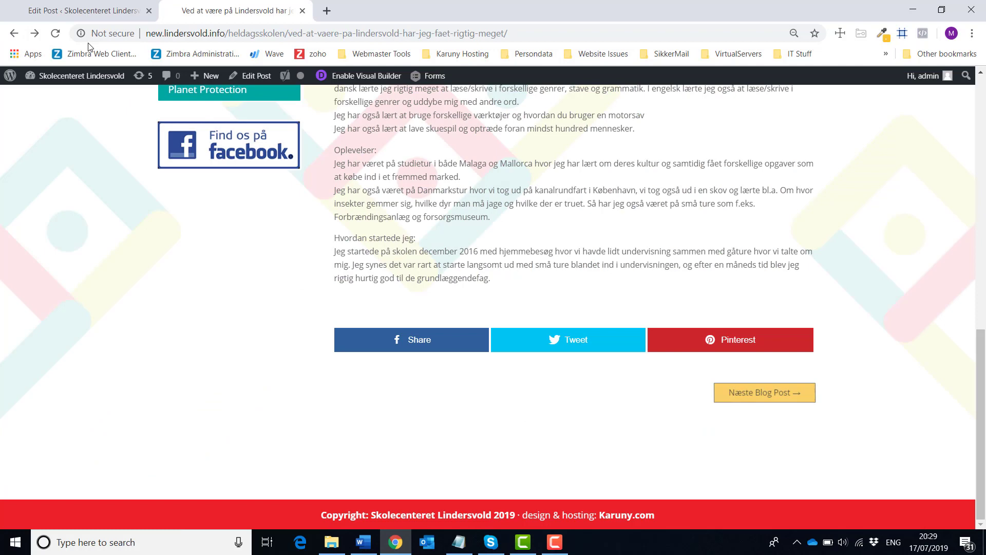
left_click(15, 34)
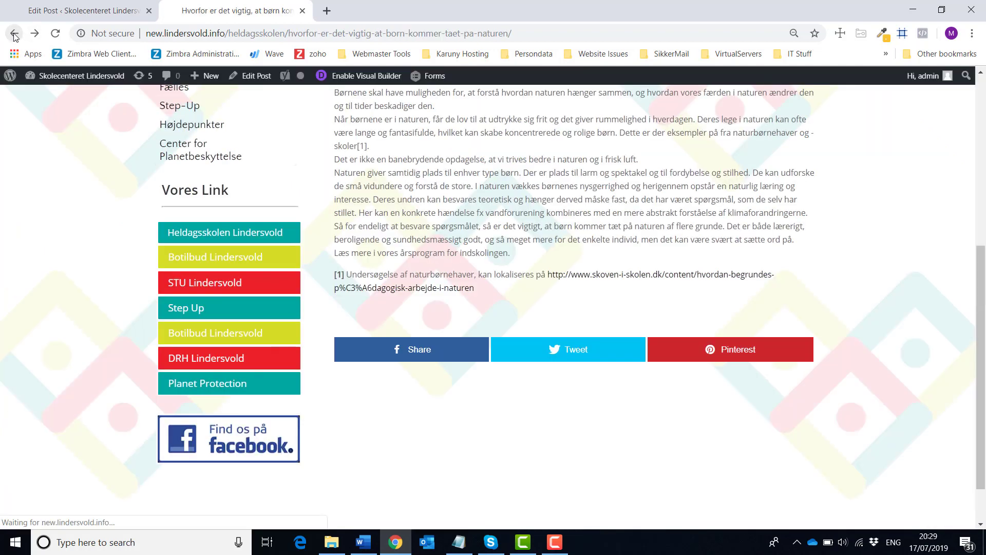
left_click(15, 34)
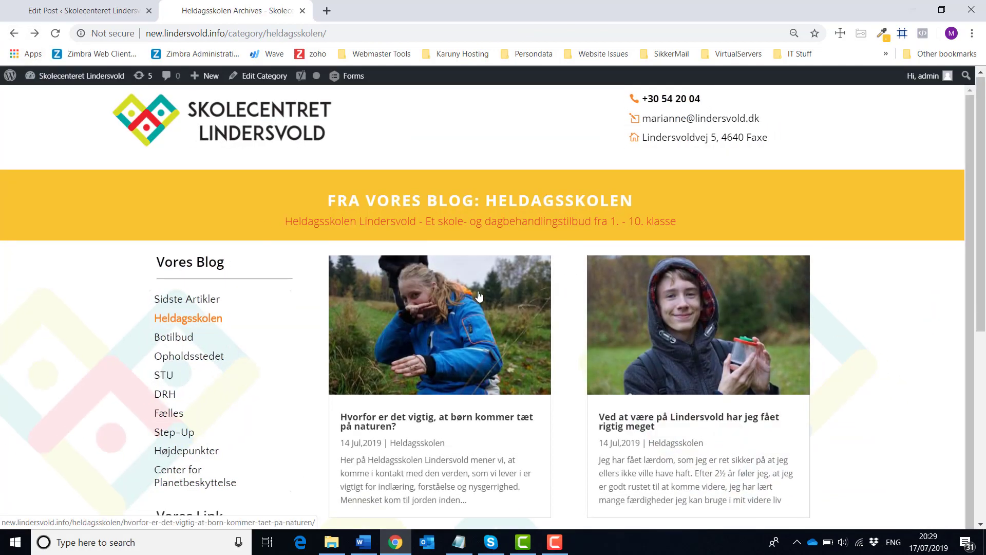
left_click(90, 13)
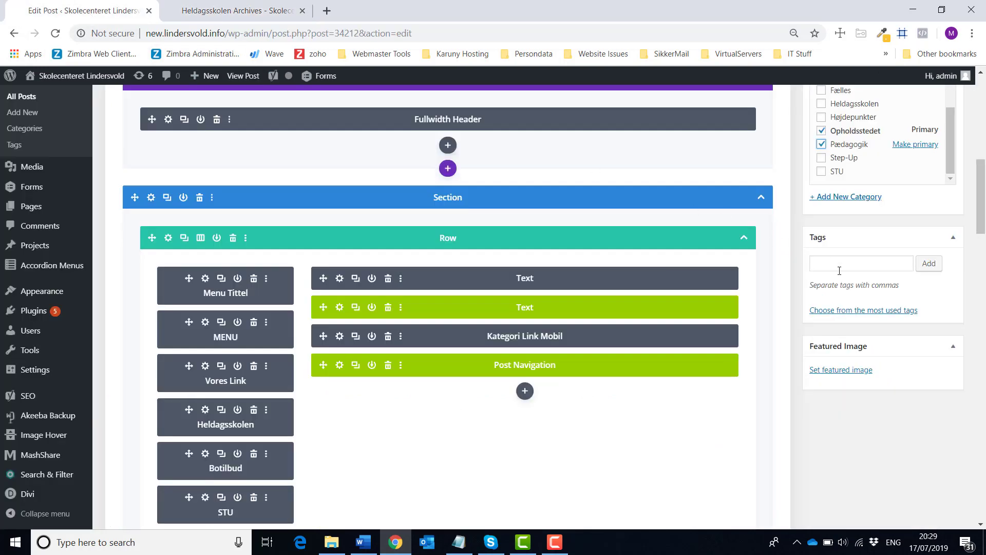
Upload the demo-blog picture from the Websites > Lindersvold-info > blog folder for the post's featured image.
left_click(852, 373)
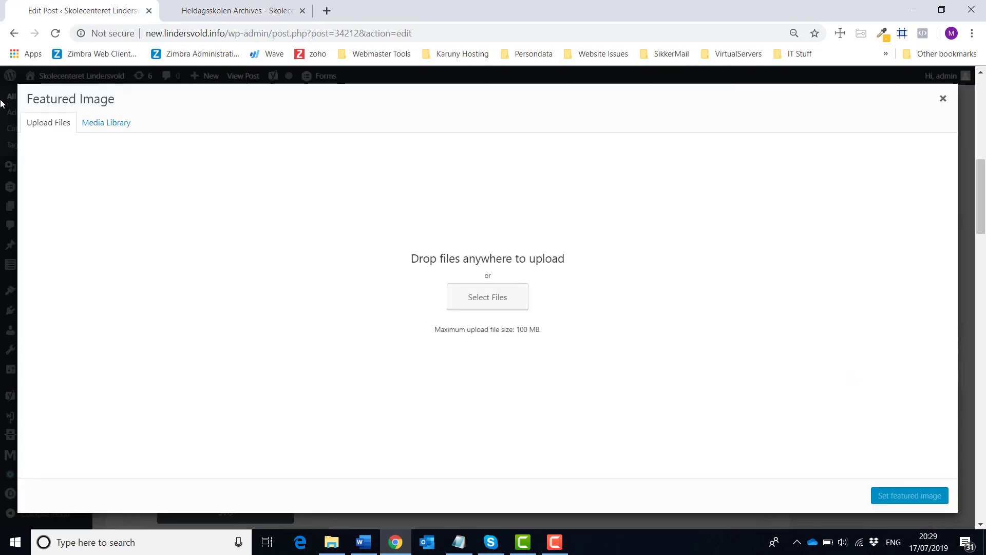
left_click(493, 307)
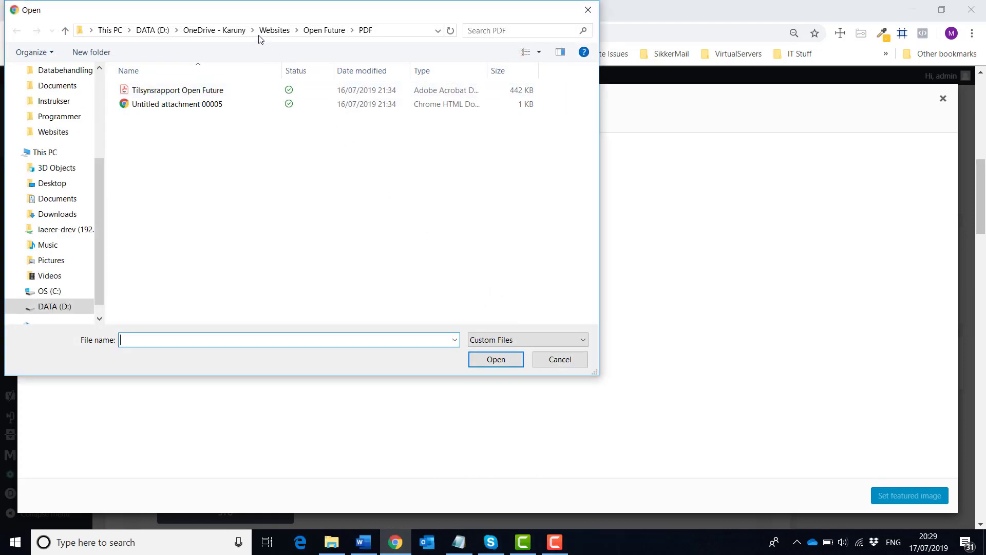
left_click(267, 33)
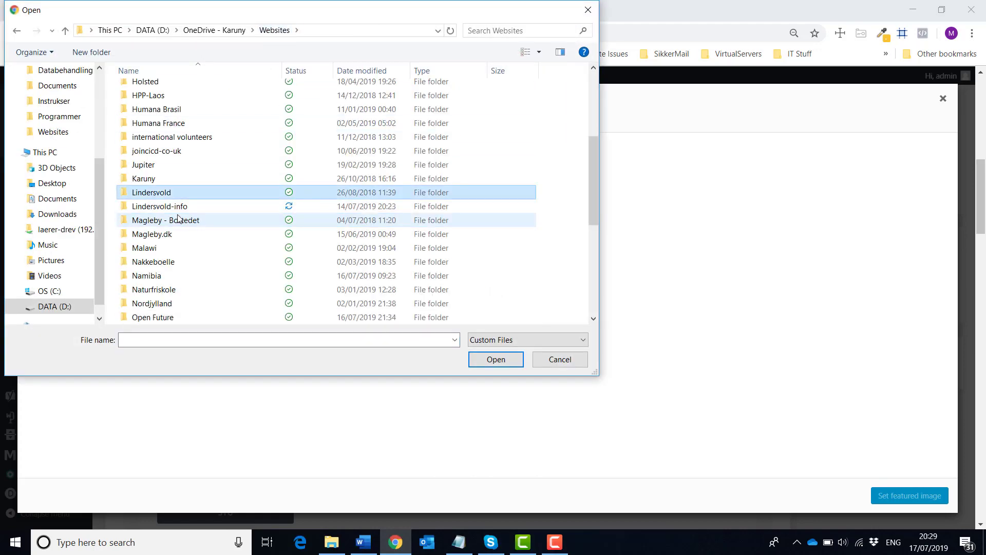
double_click(172, 206)
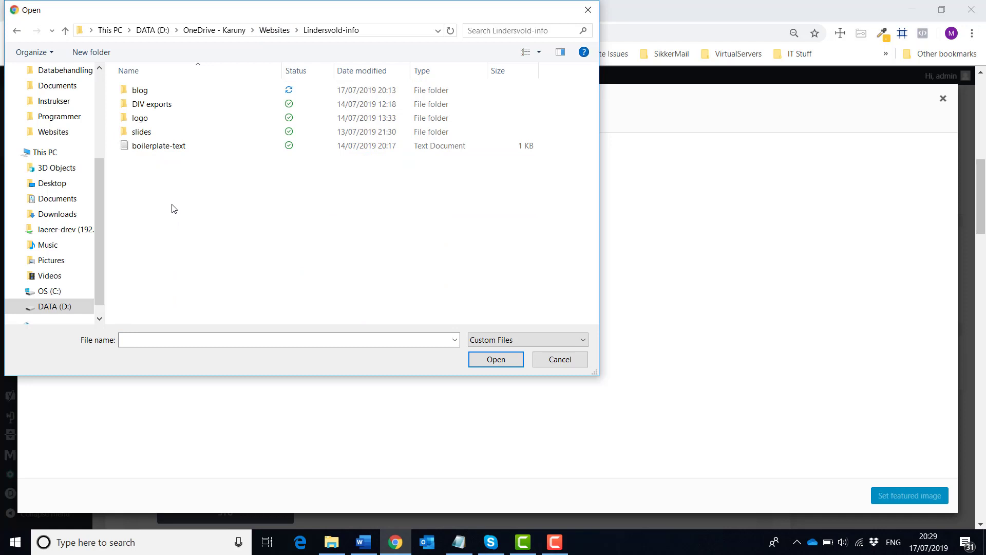
left_click(137, 92)
double_click(137, 92)
left_click(158, 126)
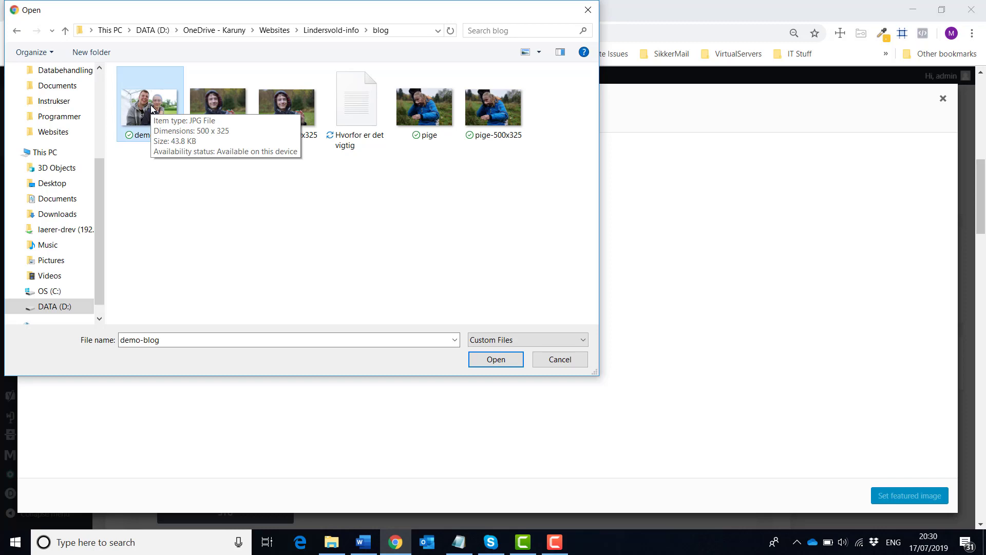
left_click(479, 362)
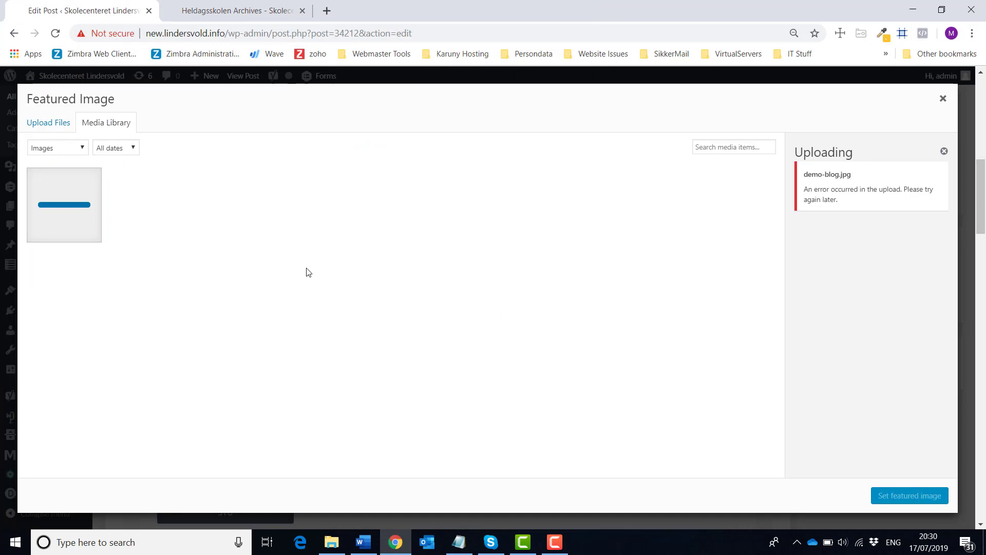
Set demo-blog.jpg from the Media Library as the post's featured image.
left_click(84, 222)
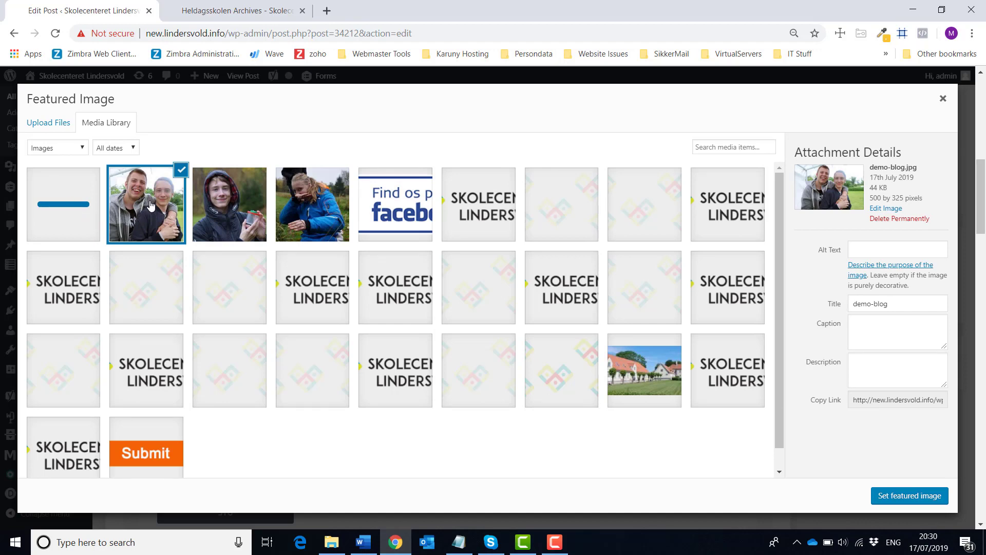
left_click(892, 503)
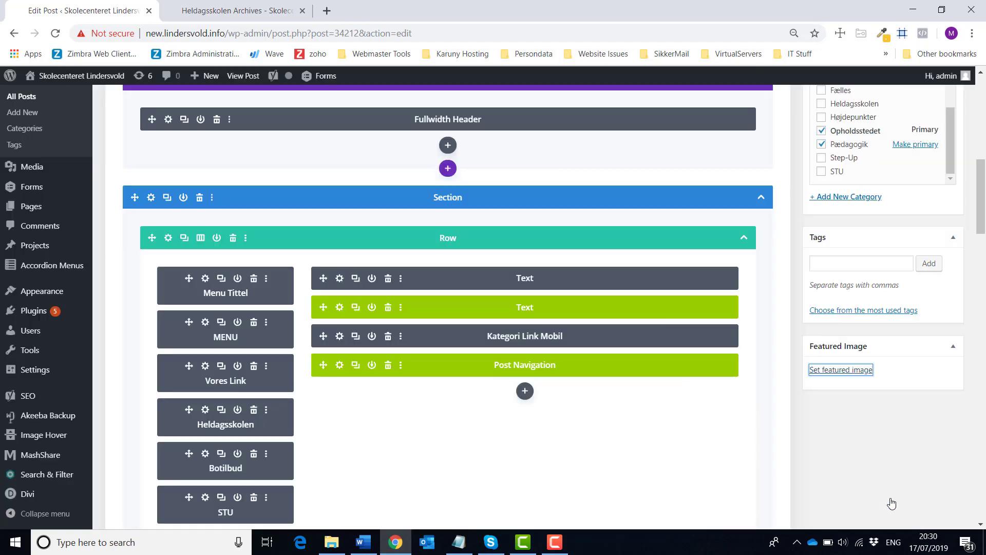
scroll(851, 417, "up", 1)
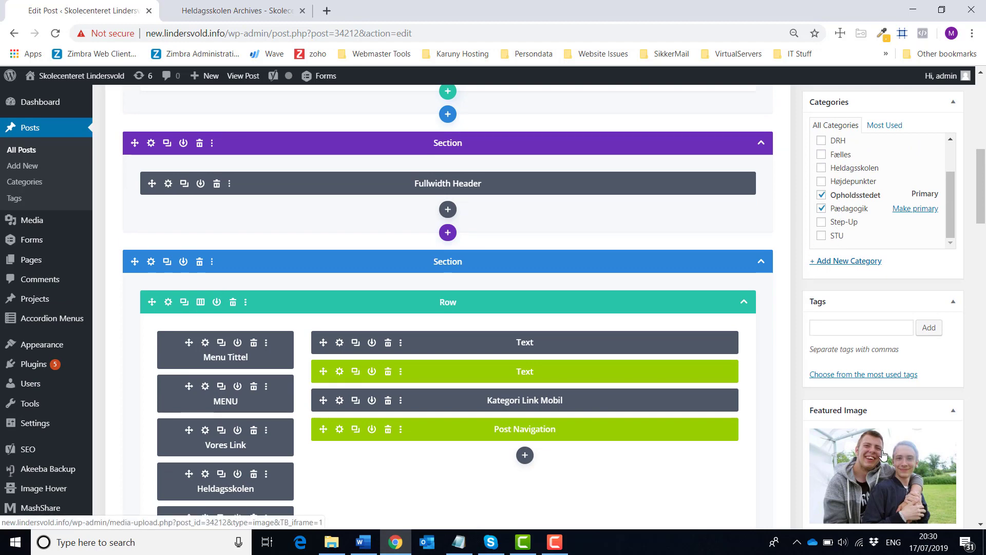
Open the settings of the article's first Text module, enlarge the settings window, and delete all existing body content.
scroll(883, 446, "up", 6)
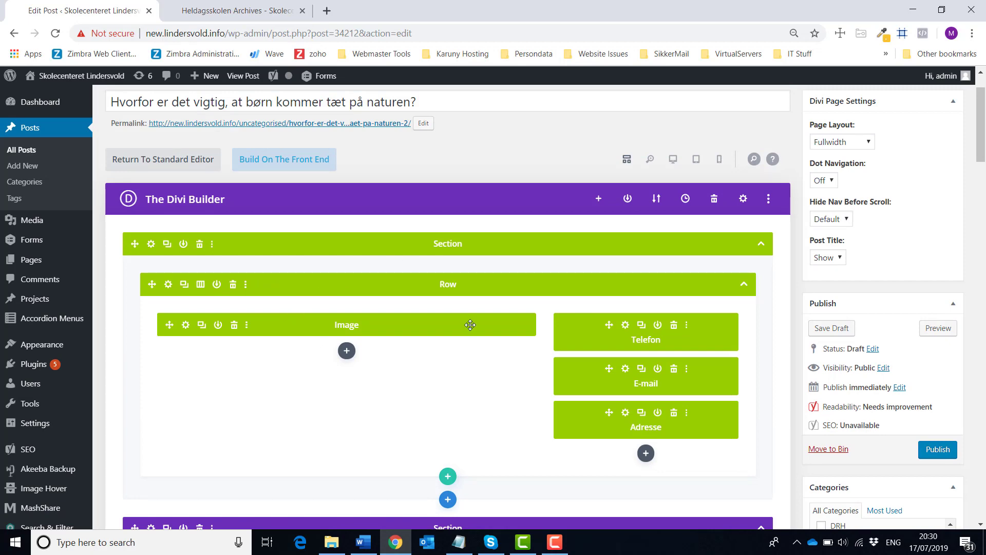
scroll(492, 310, "down", 3)
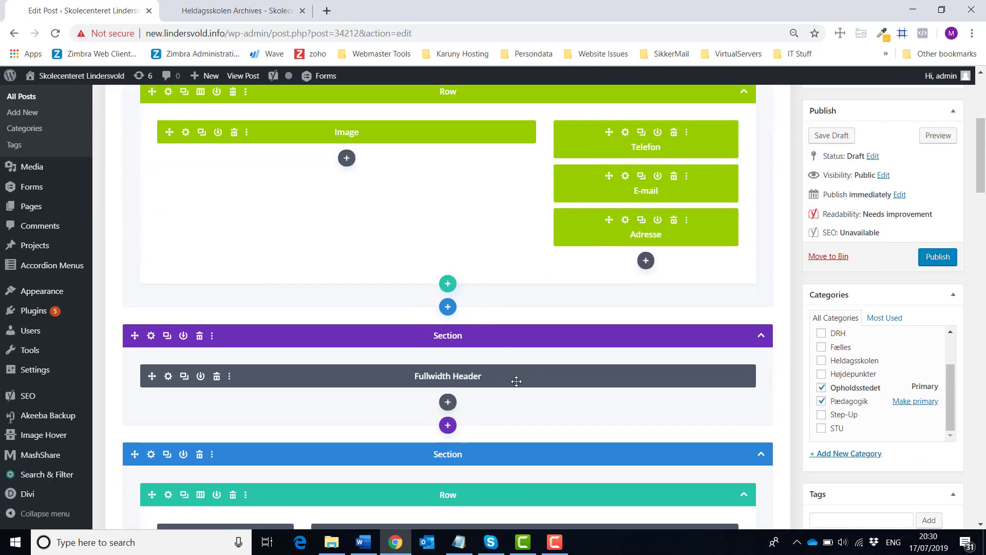
scroll(257, 382, "down", 1)
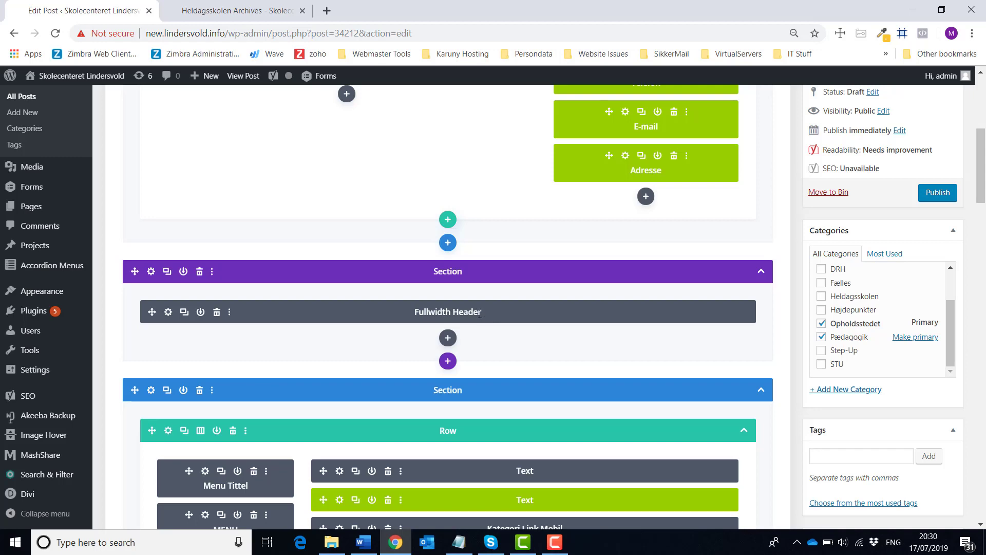
scroll(492, 313, "up", 4)
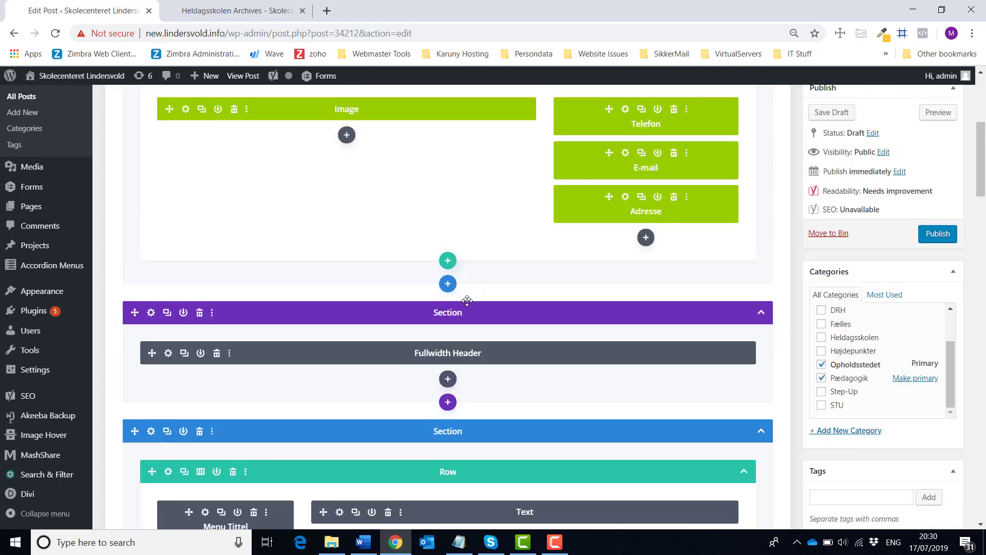
scroll(397, 408, "down", 5)
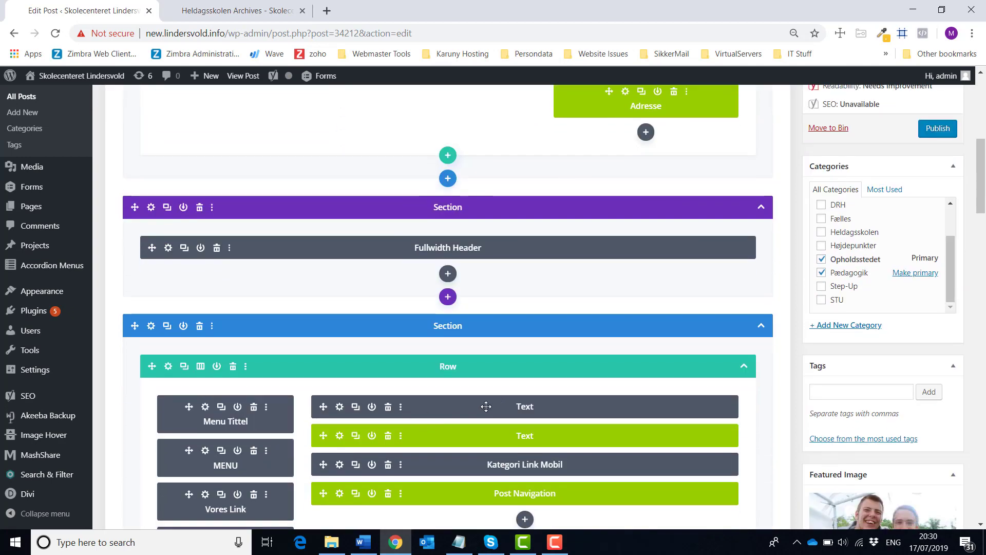
left_click(340, 406)
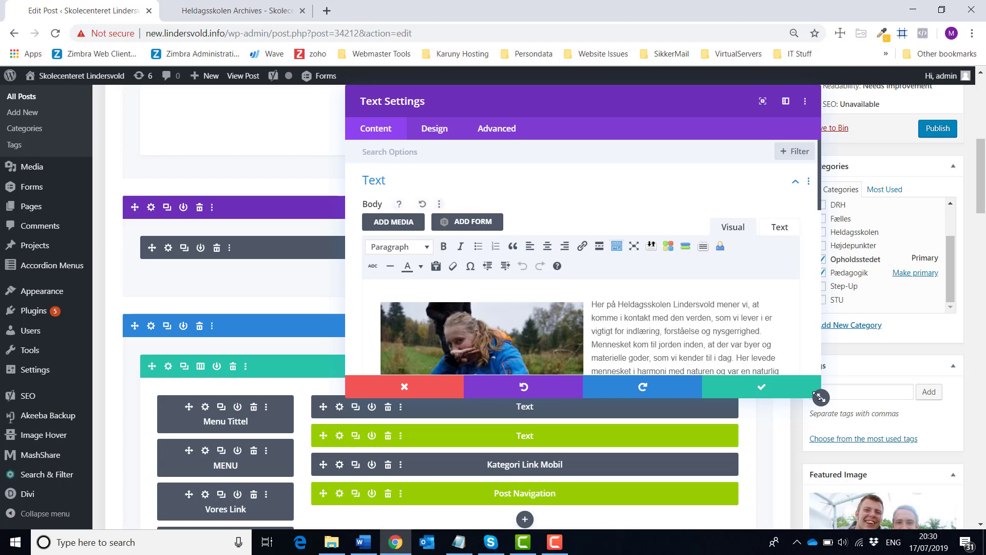
left_click_drag(817, 398, 867, 497)
left_click(727, 372)
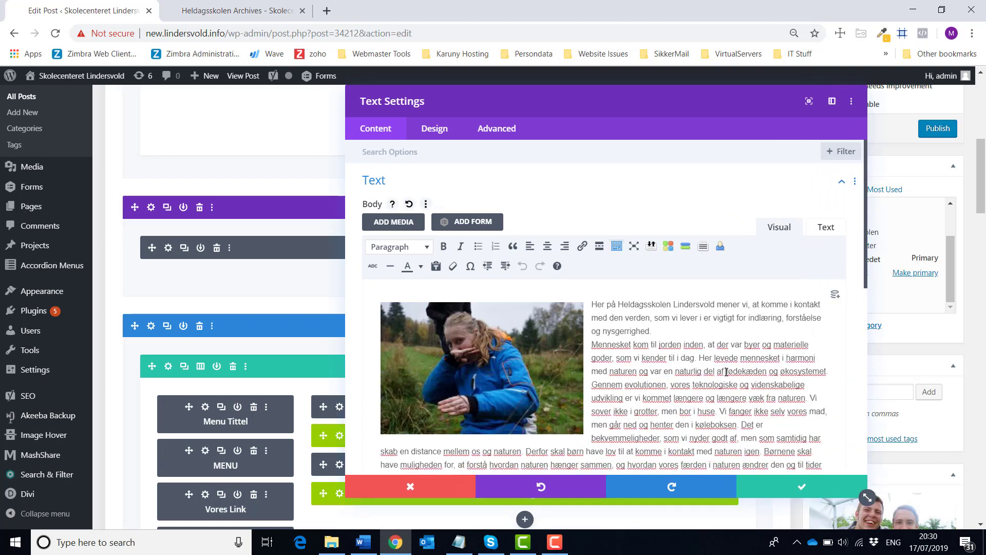
key("ctrl+a")
key("ctrl+c")
key("BackSpace")
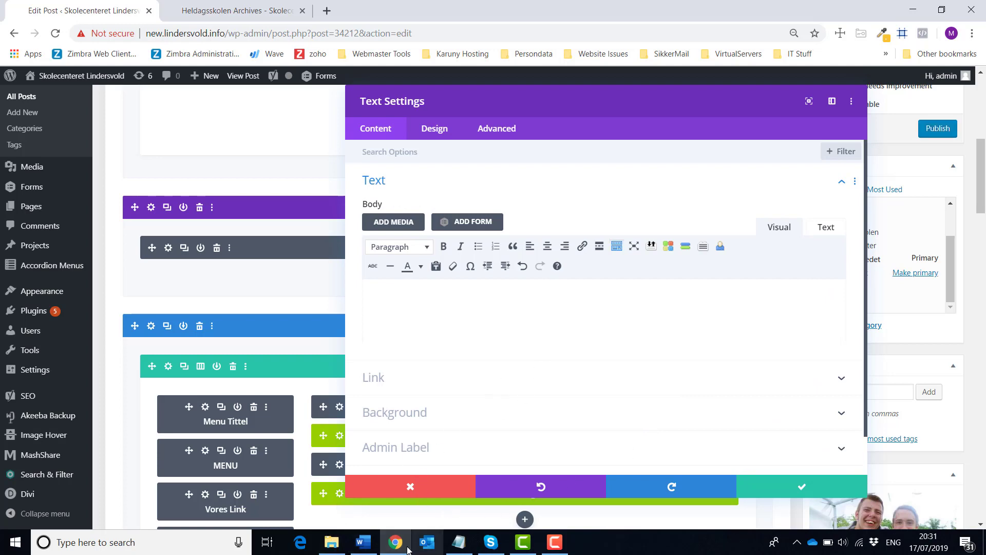
Switch to the Word document and copy the article body from "Her på Heldagsskolen Lindersvold" through "årsprogram for indskolingen.".
left_click(365, 545)
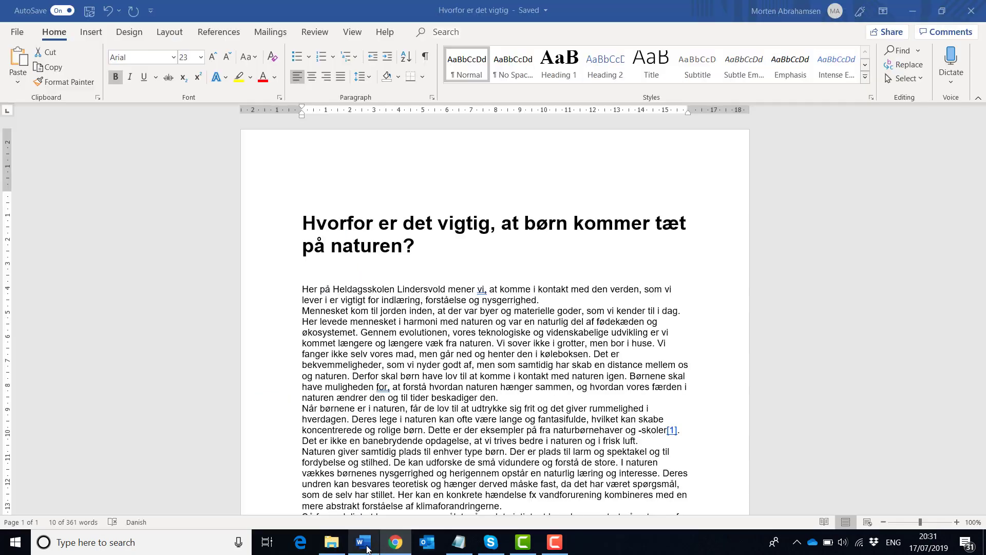
left_click(338, 300)
left_click_drag(301, 289, 607, 370)
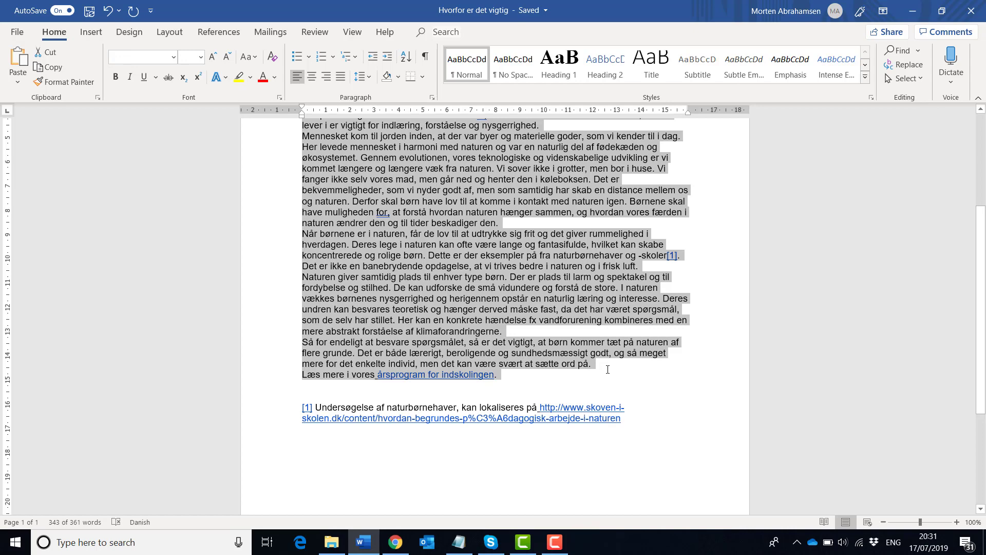
Open a blank Notepad document and paste the copied article text there to strip its formatting.
left_click(461, 550)
left_click(461, 550)
left_click(192, 550)
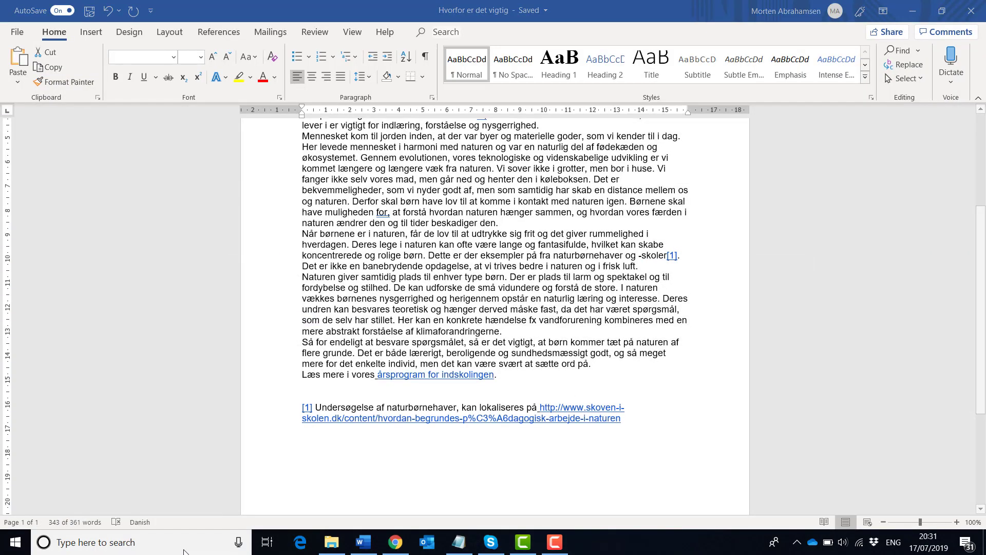
type("not")
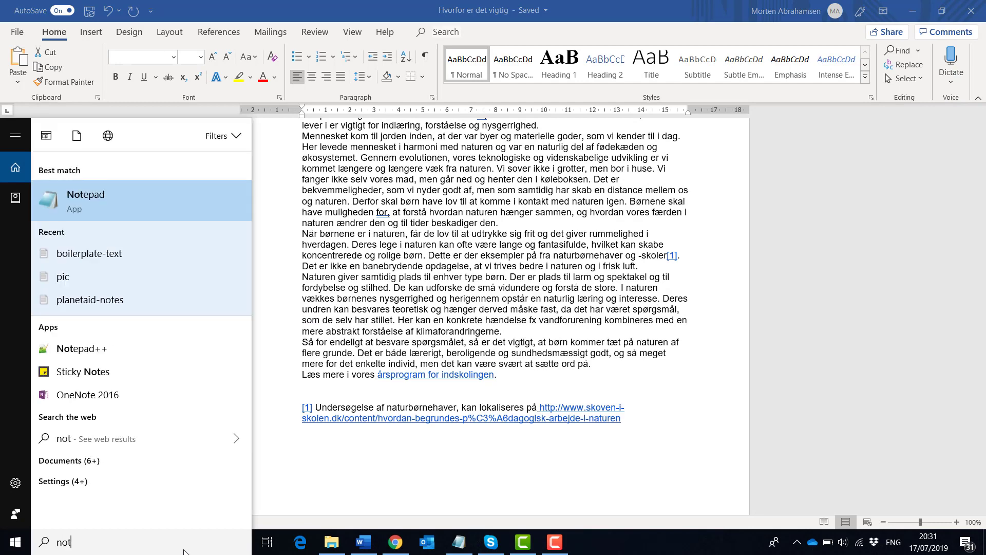
key("Return")
key("ctrl+v")
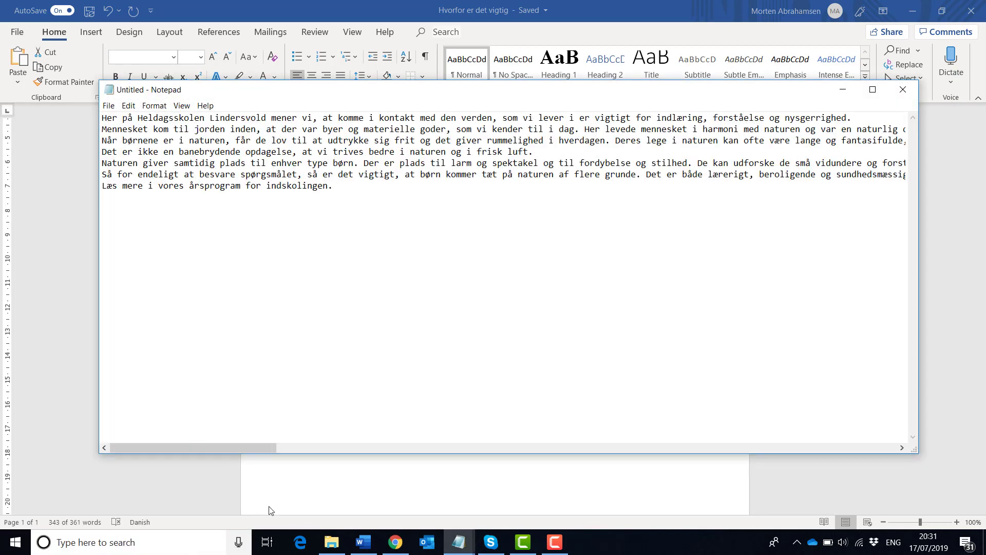
Copy all the plain text from Notepad and paste it into the Text module's empty body in the browser.
key("ctrl+a")
key("ctrl+c")
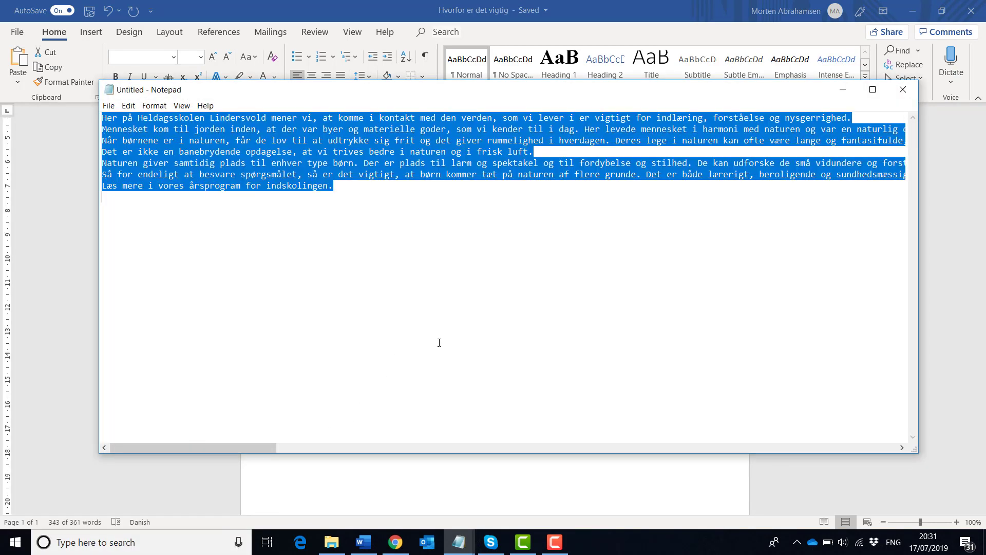
left_click(394, 542)
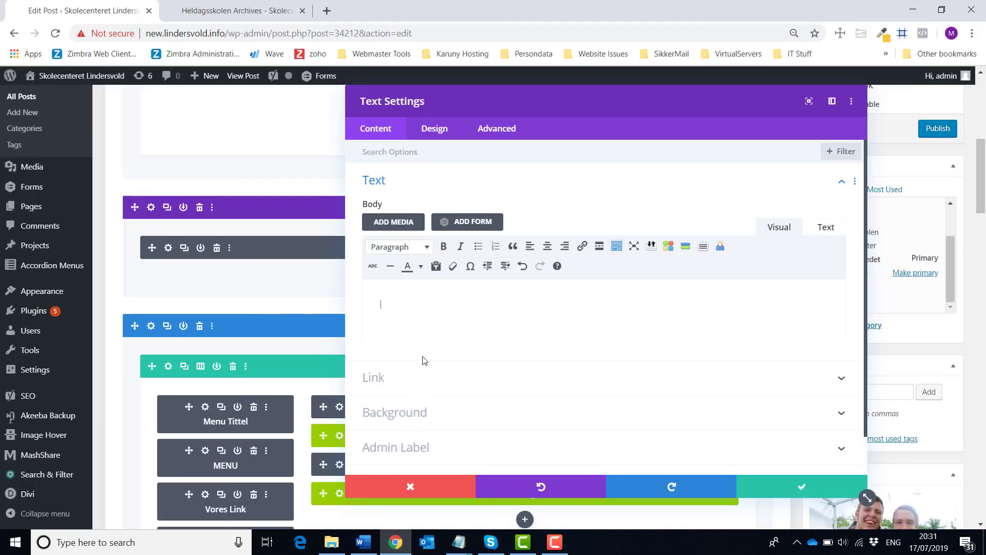
key("ctrl+v")
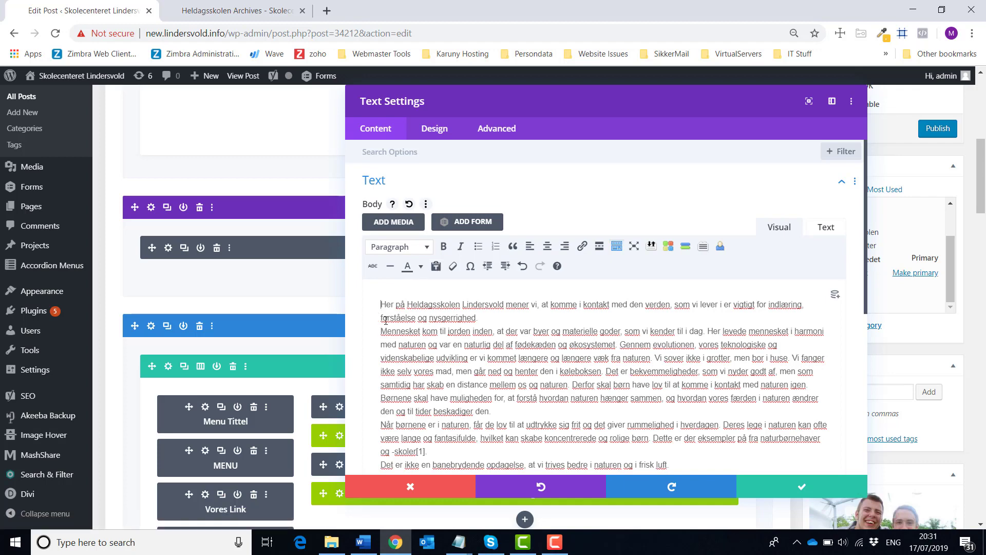
scroll(506, 369, "down", 3)
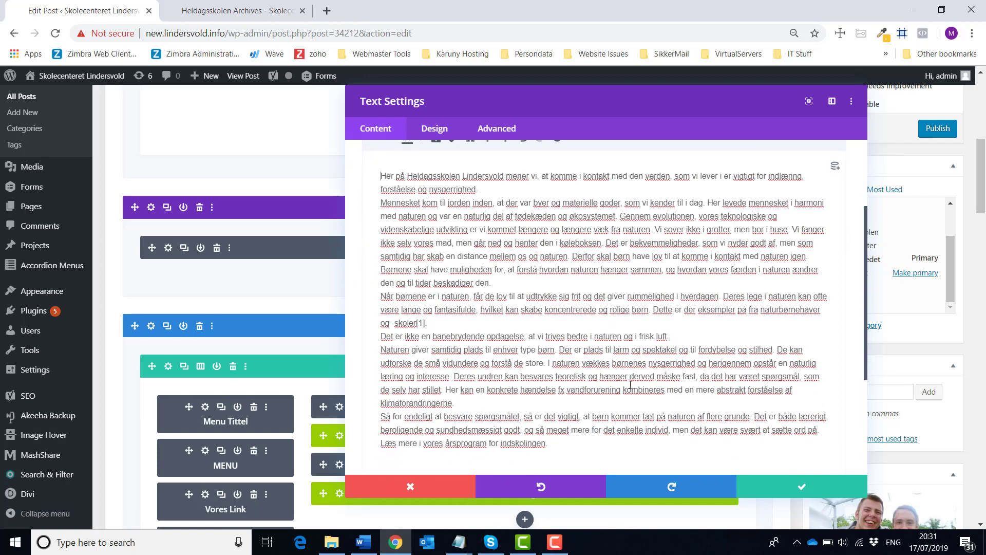
scroll(632, 388, "up", 3)
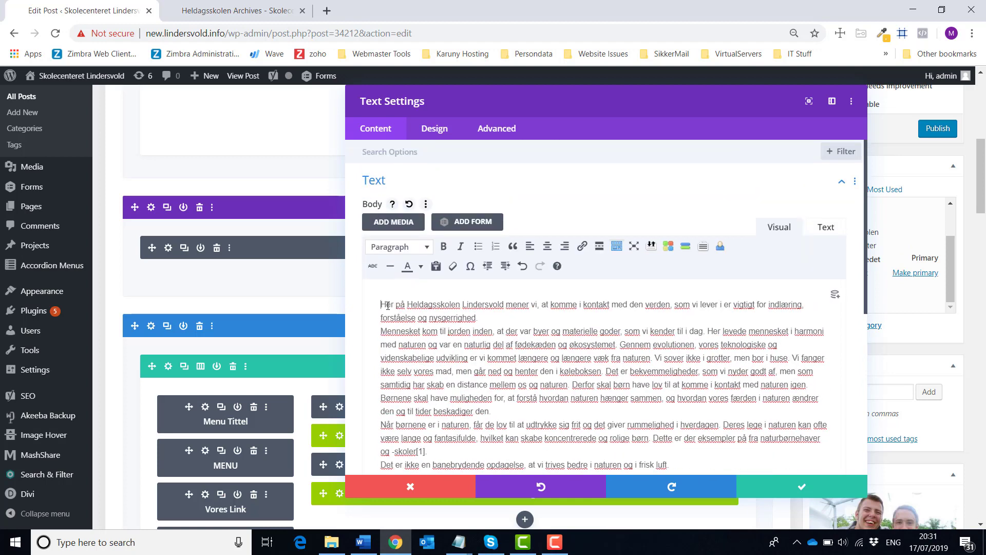
Insert demo-blog.jpg from the Media Library at the beginning of the article's body text.
left_click(394, 223)
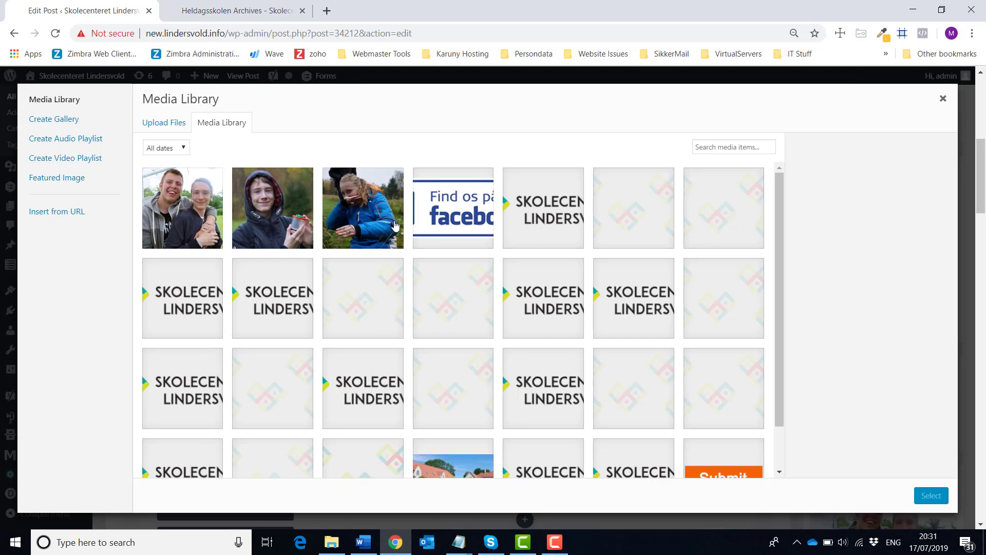
left_click(185, 226)
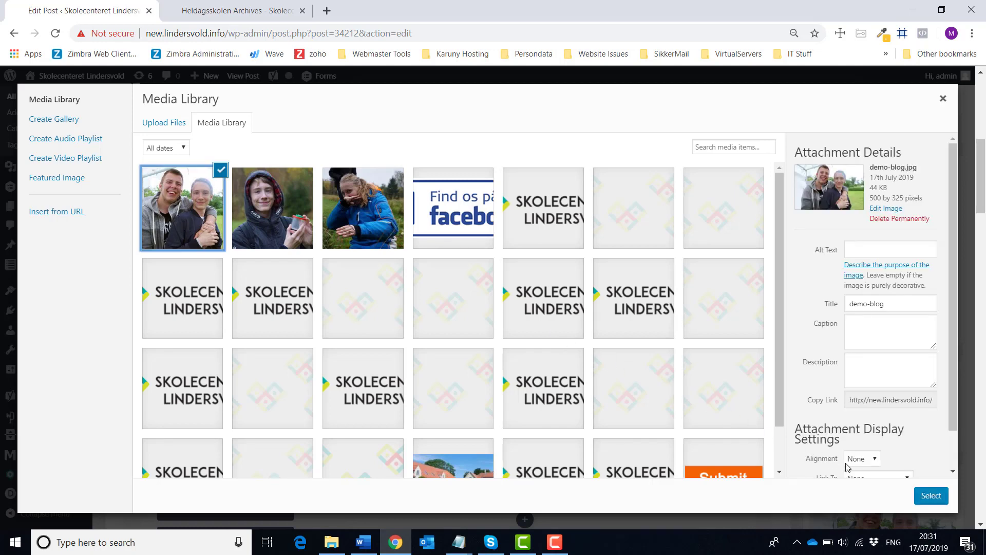
left_click(930, 496)
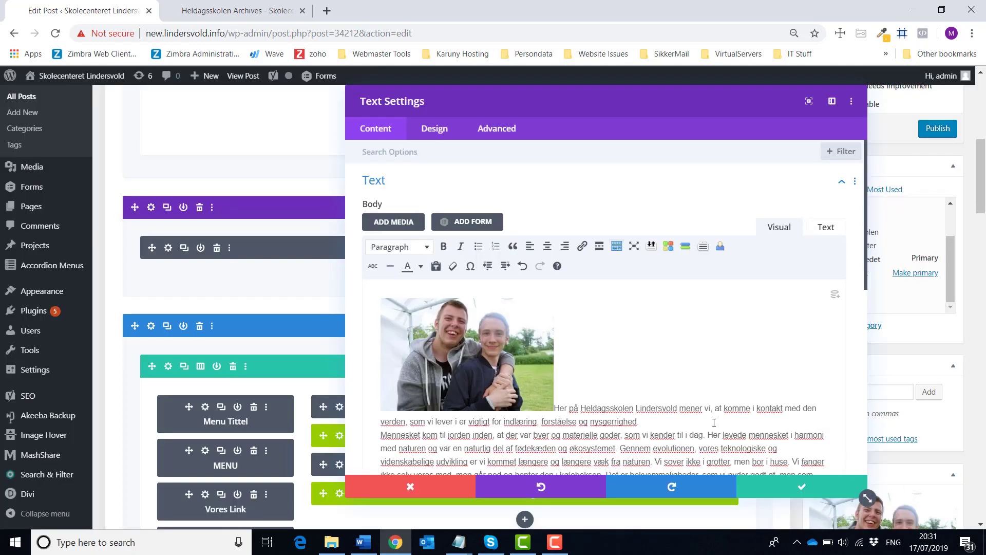
Align the inserted picture left so the text wraps around it, and enlarge it proportionally.
left_click(458, 350)
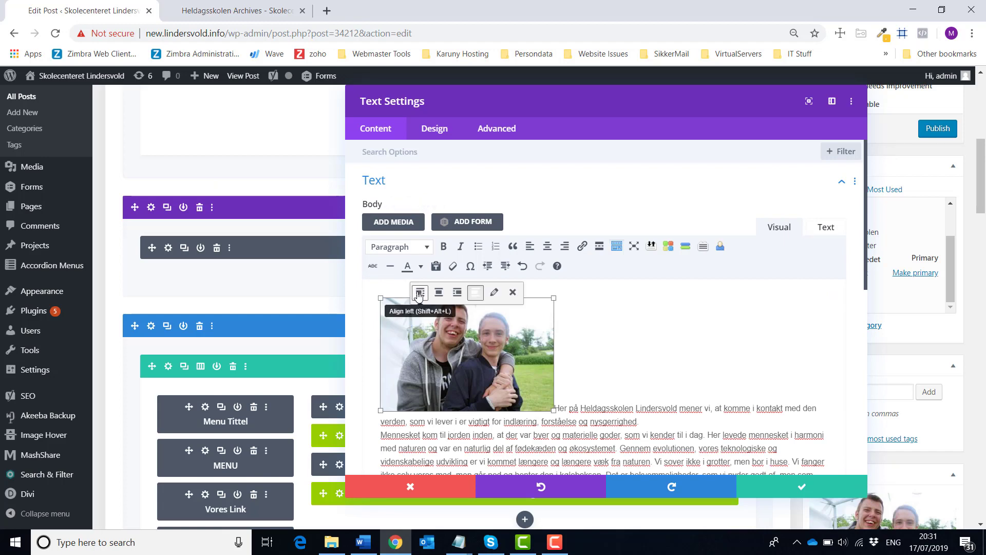
left_click(418, 293)
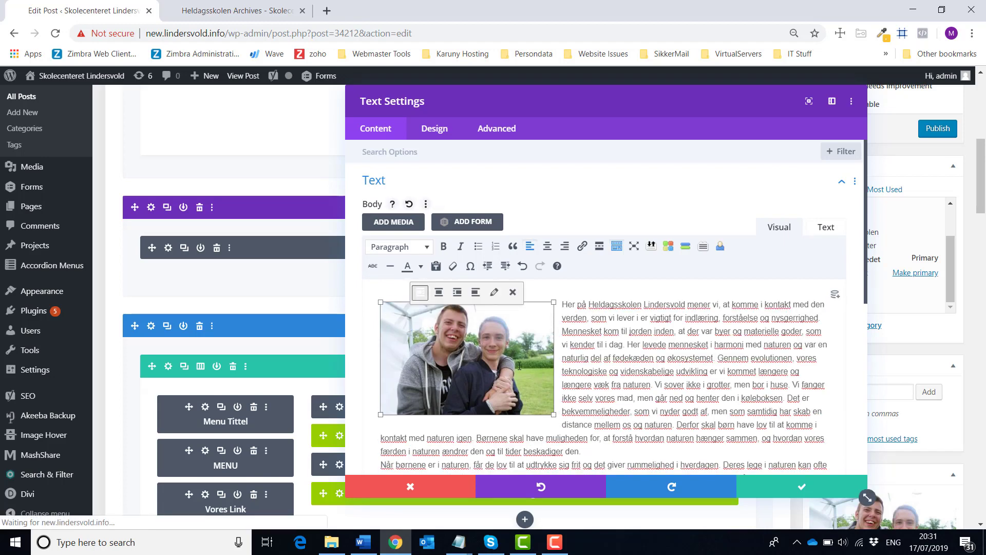
left_click_drag(555, 306, 587, 300)
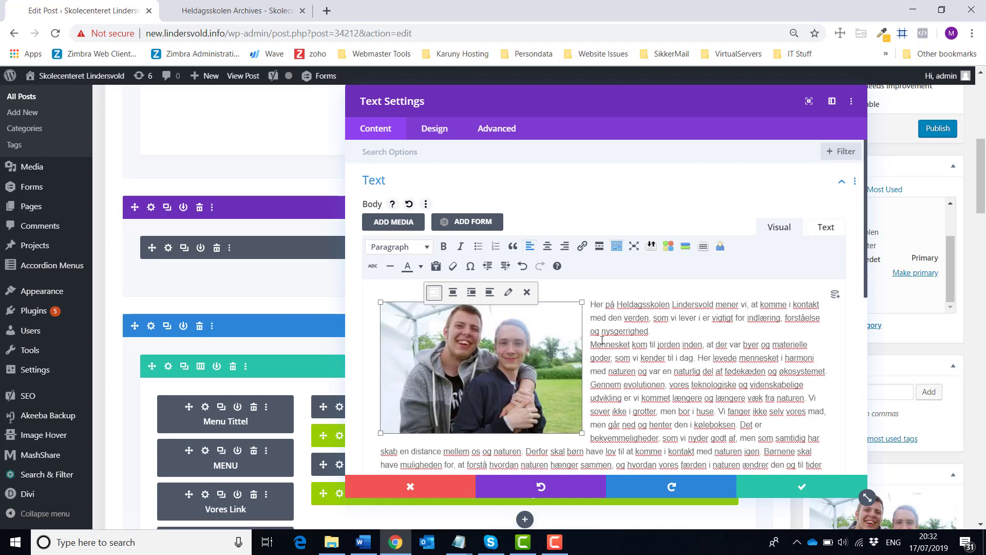
scroll(686, 412, "down", 5)
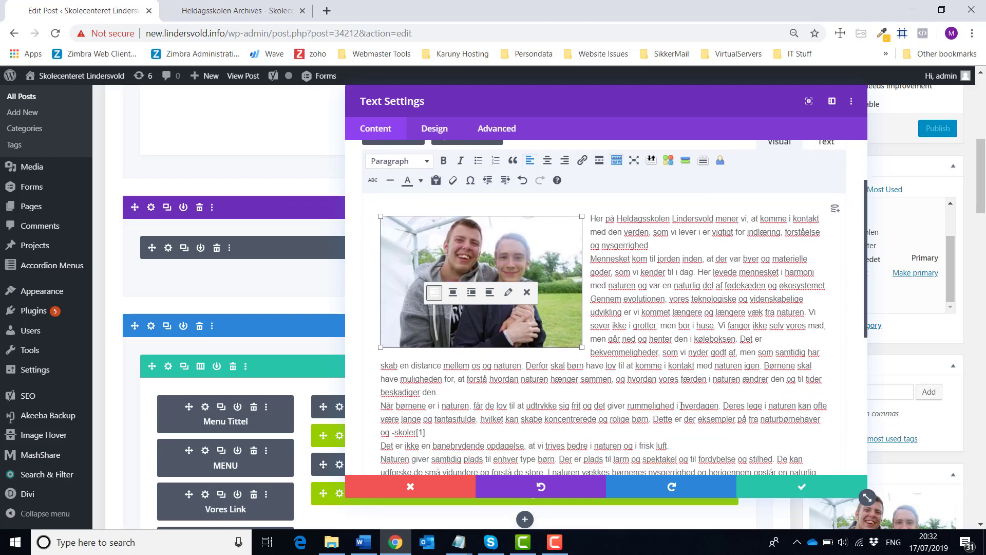
scroll(681, 405, "down", 1)
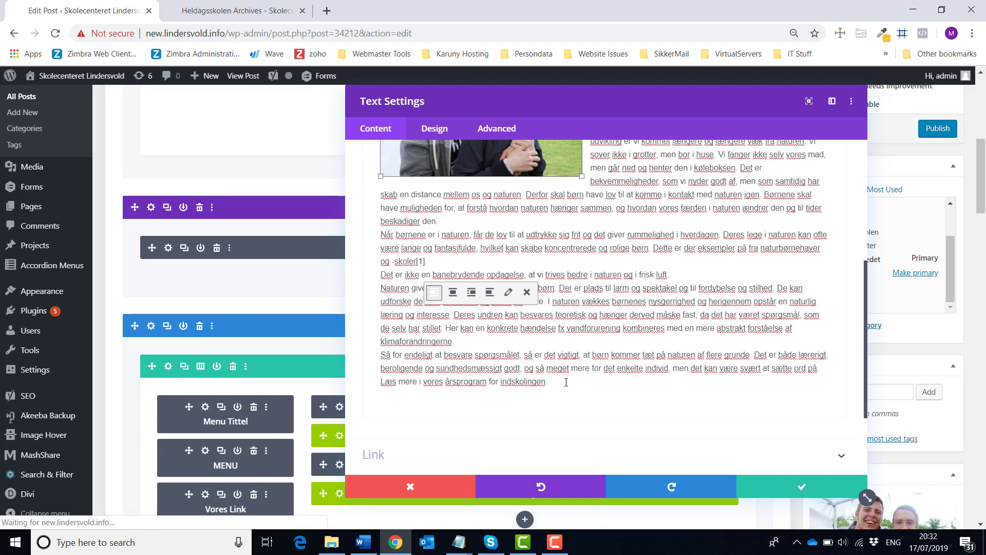
left_click_drag(566, 382, 380, 383)
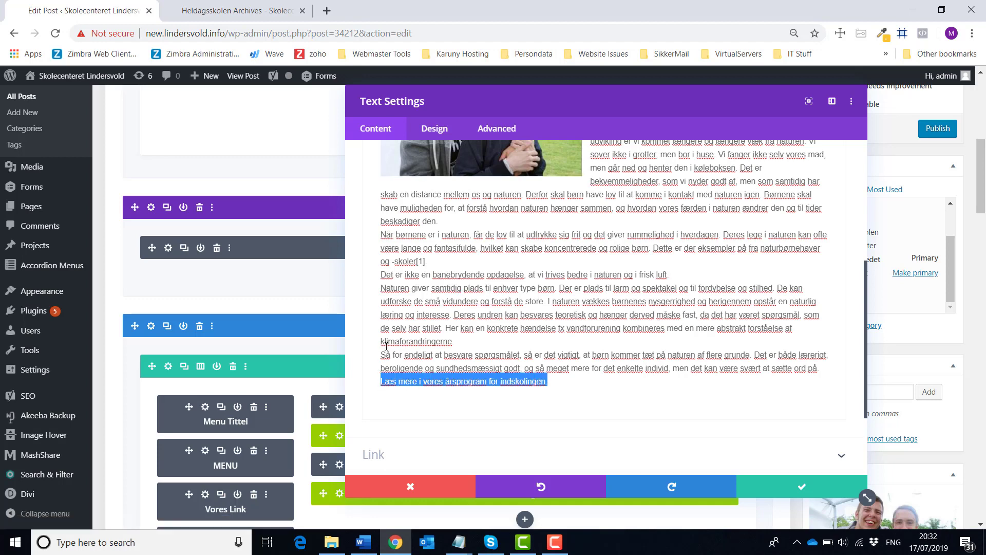
scroll(386, 345, "up", 4)
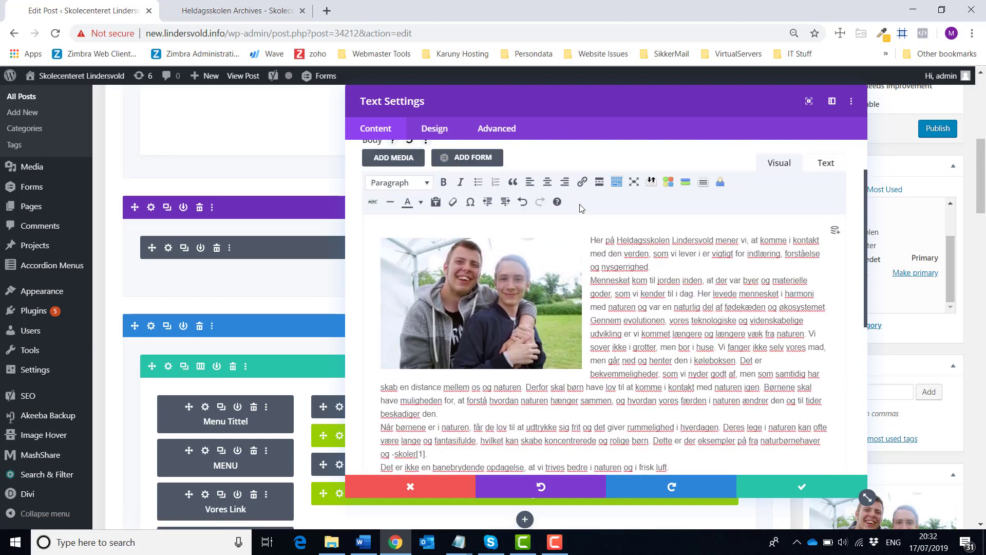
left_click(582, 182)
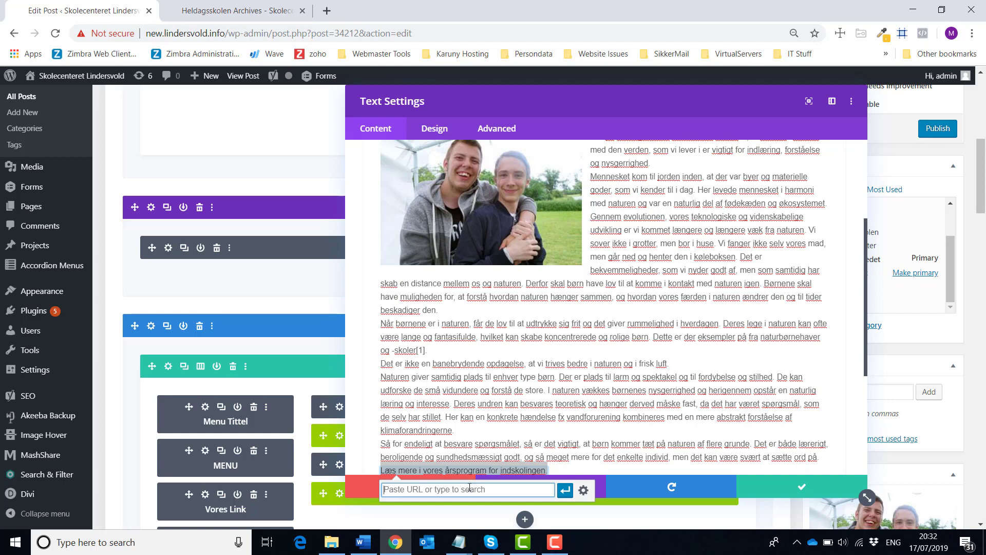
left_click(584, 490)
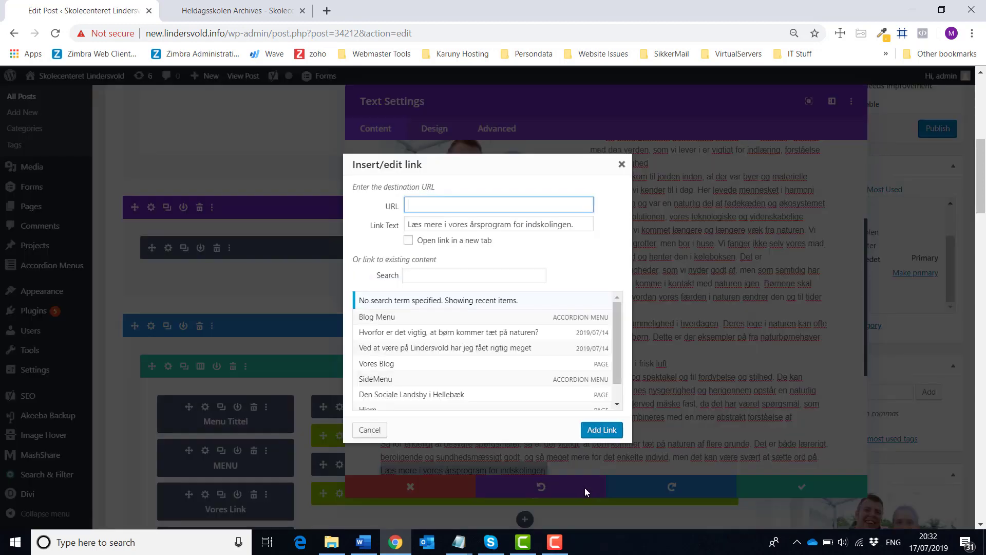
left_click(409, 241)
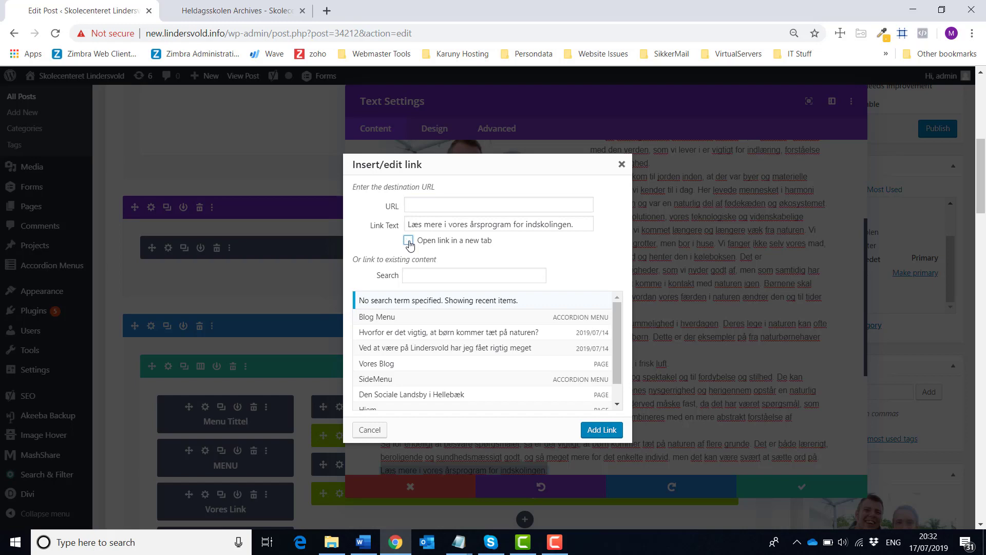
left_click(622, 164)
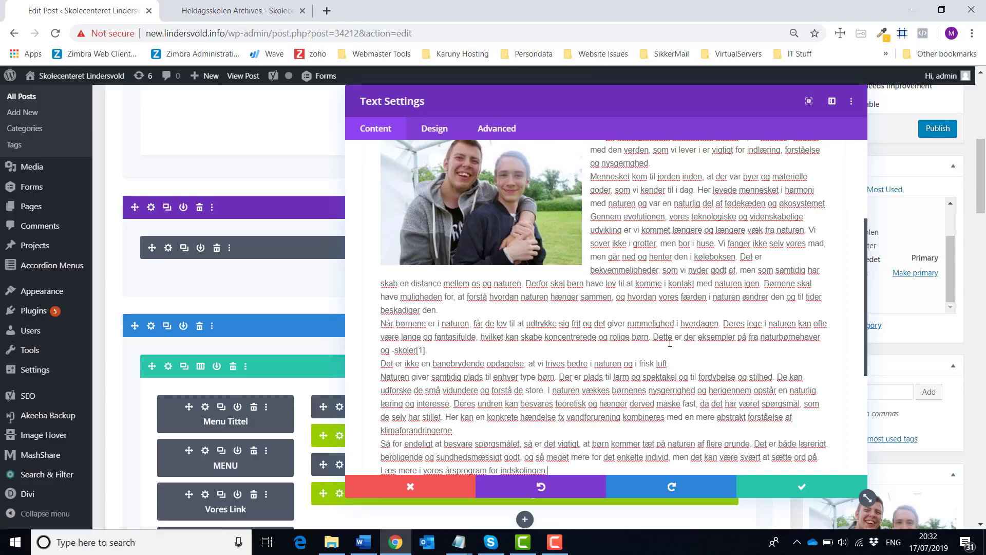
Save the Text module's new content and close its settings.
scroll(697, 367, "down", 1)
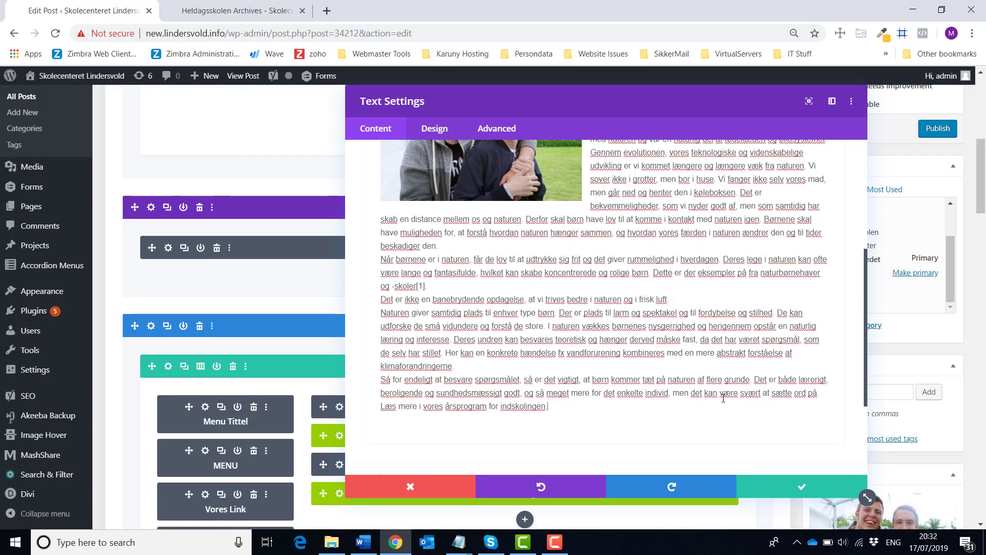
left_click(790, 490)
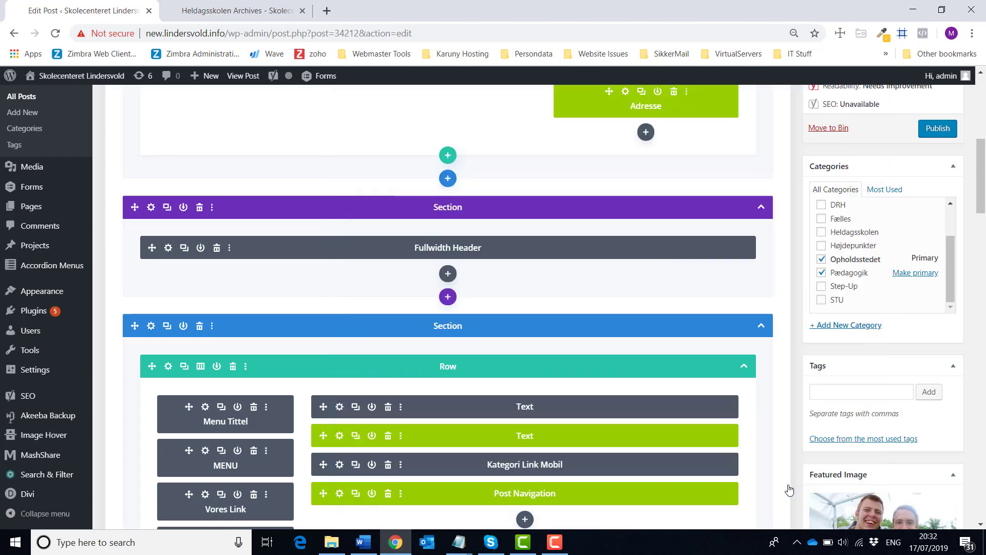
scroll(649, 409, "down", 2)
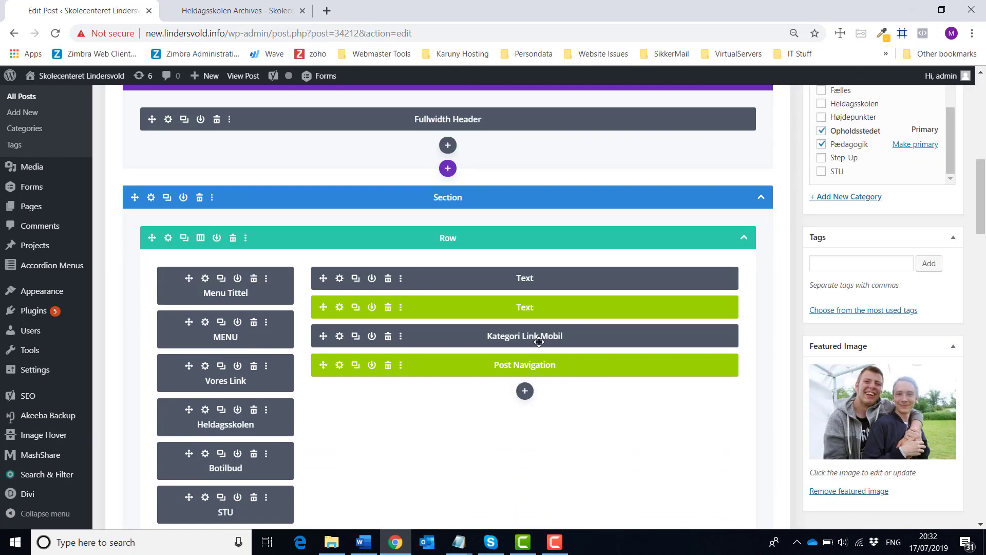
Inspect the body of the second Text module, above Kategori Link Mobil, and close its settings without changes.
left_click(339, 308)
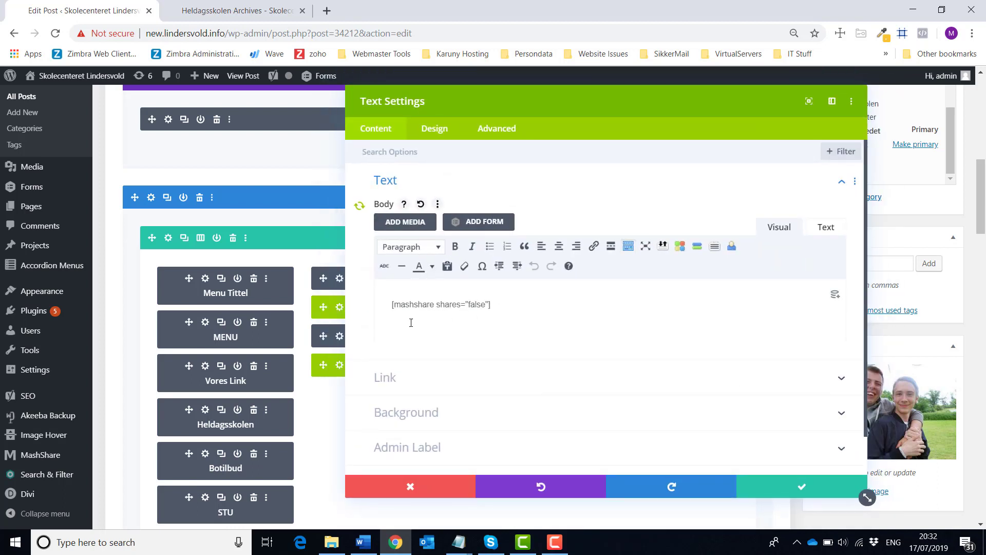
left_click(435, 489)
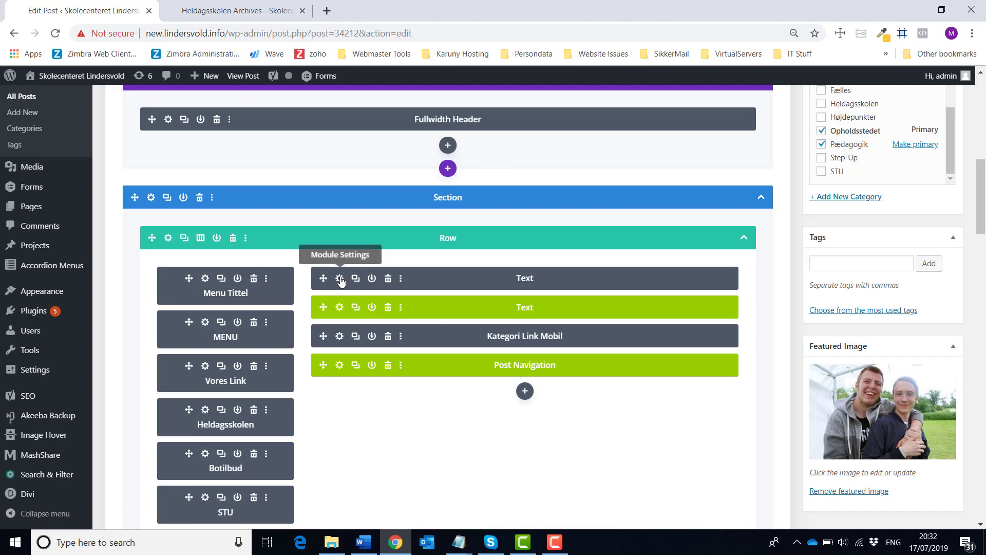
scroll(341, 281, "down", 1)
scroll(342, 280, "down", 5)
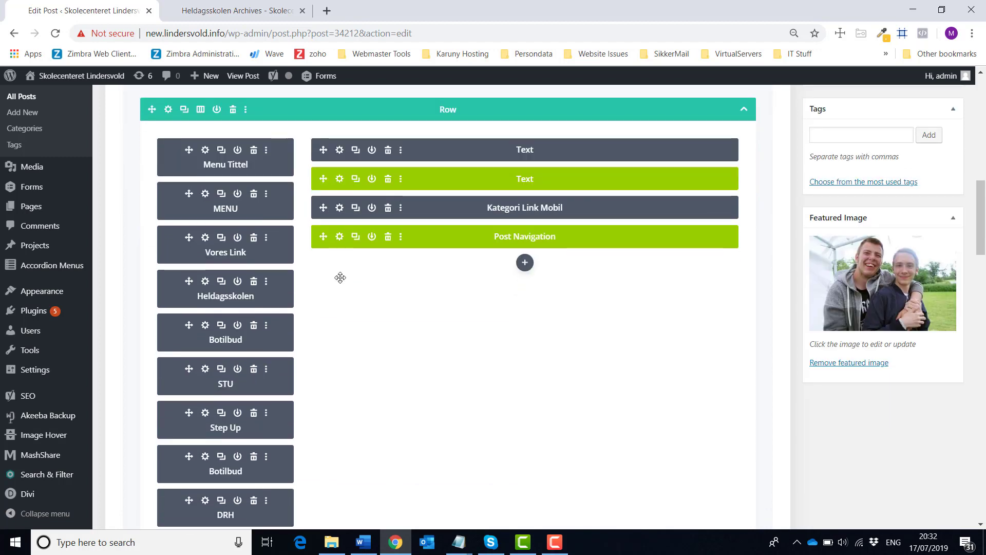
scroll(340, 277, "up", 3)
scroll(340, 277, "up", 3)
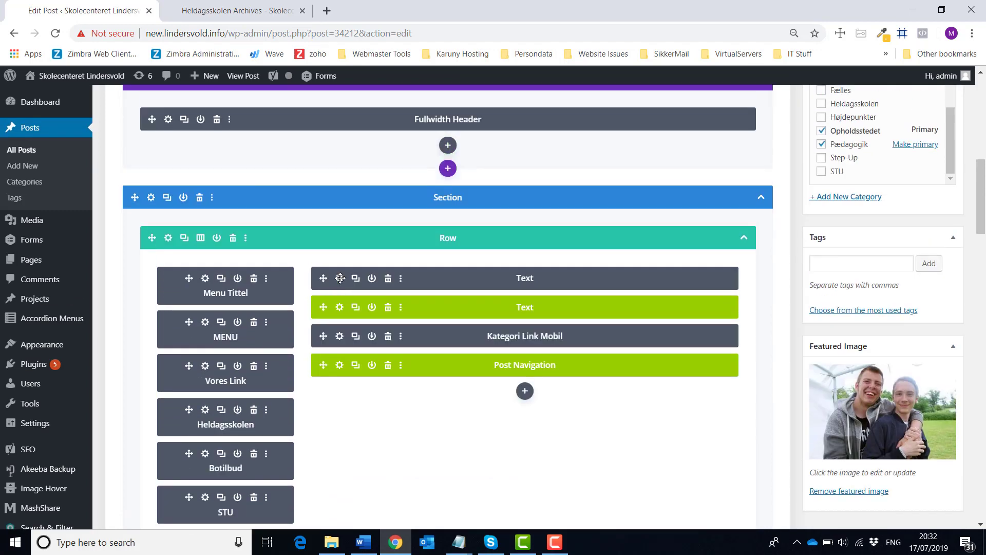
scroll(341, 278, "down", 9)
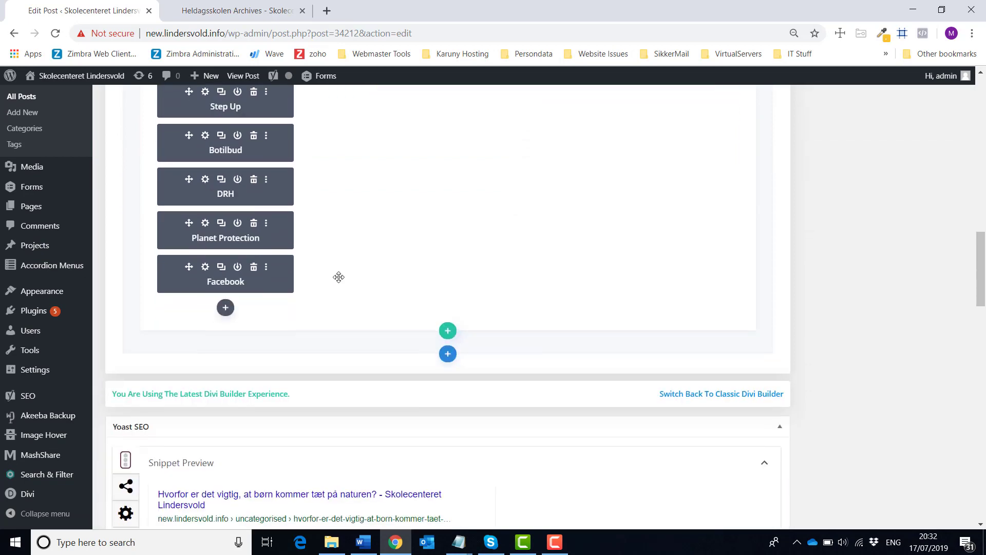
scroll(339, 277, "down", 1)
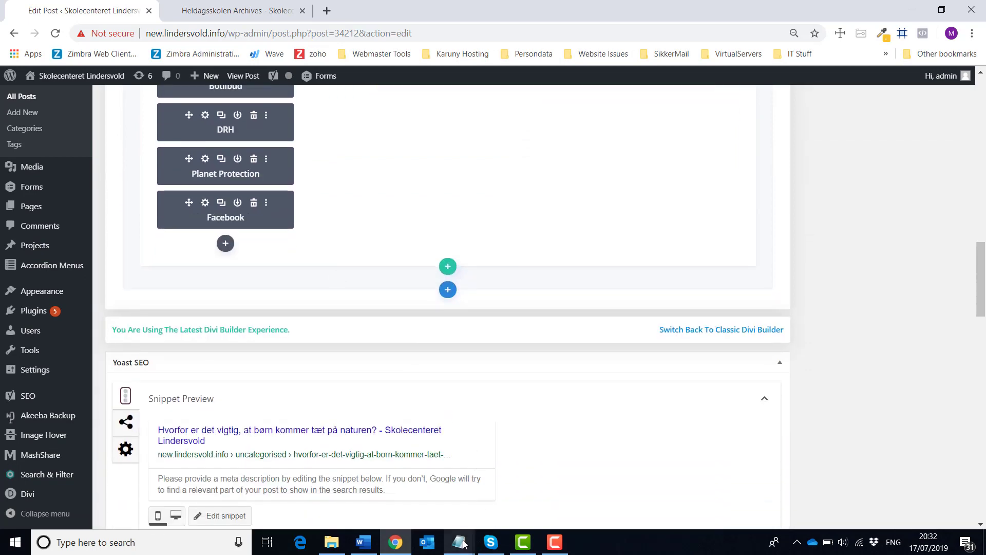
Switch to Notepad and review the blog-making process list through the item on editing the article, picture and category.
mouse_move(462, 544)
left_click(408, 501)
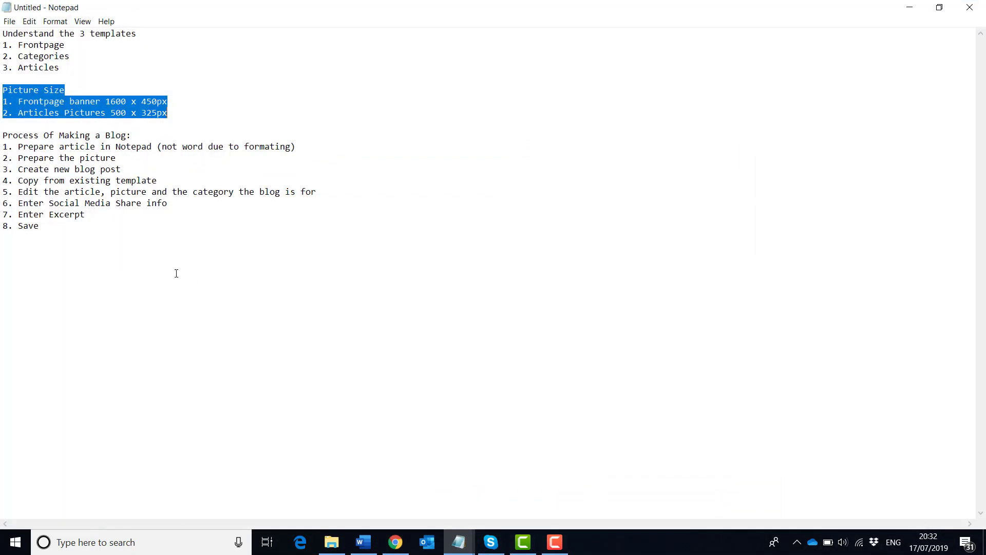
left_click(43, 157)
left_click_drag(18, 140, 157, 180)
left_click(25, 156)
left_click(54, 180)
left_click_drag(19, 194, 321, 193)
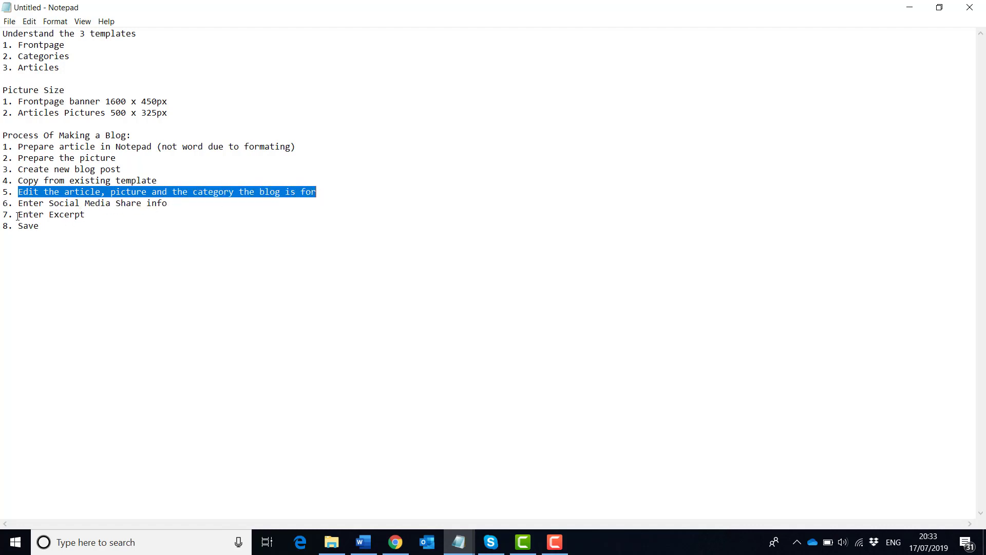
Return to the post in the browser and set demo-blog.jpg from the Media Library as the MashShare Social Media Image.
left_click(395, 541)
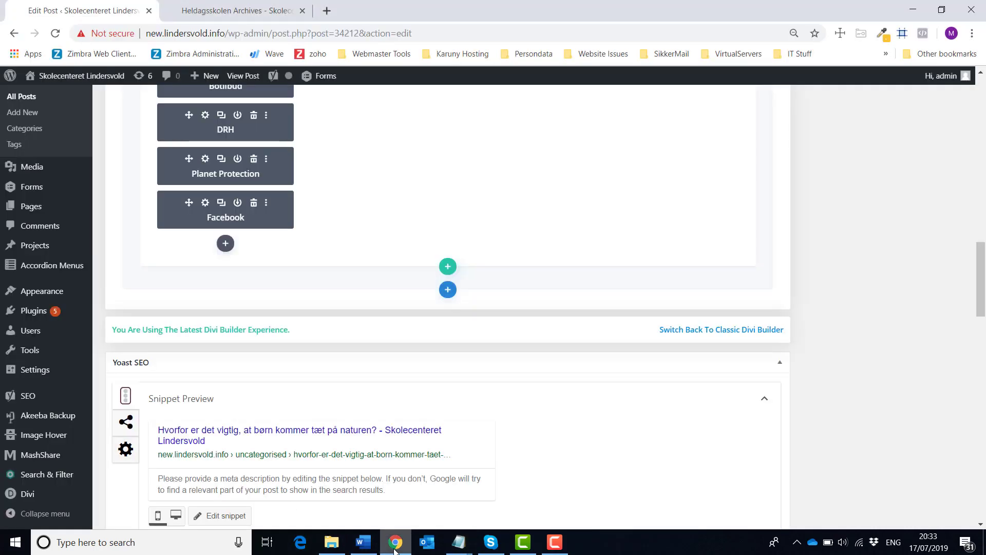
scroll(373, 413, "down", 4)
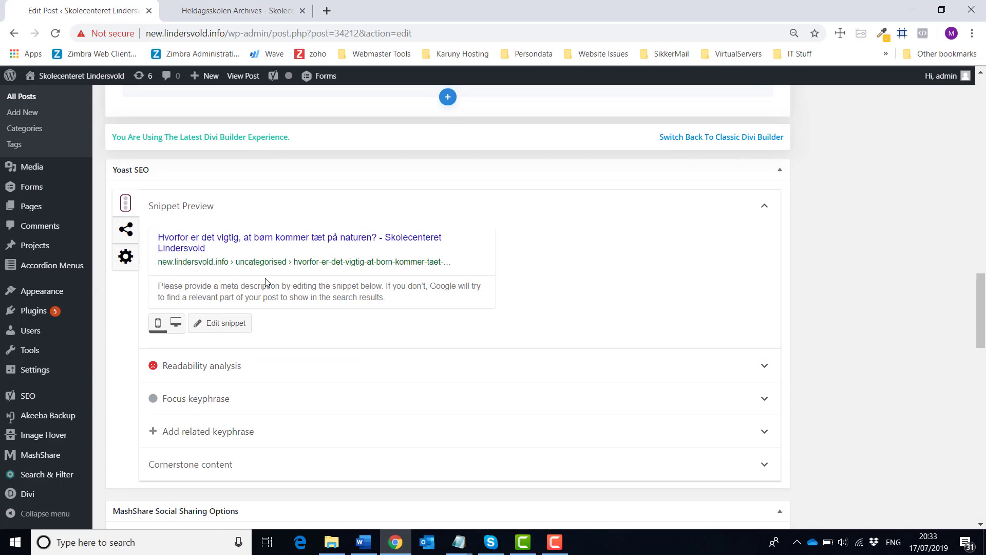
scroll(264, 327, "down", 3)
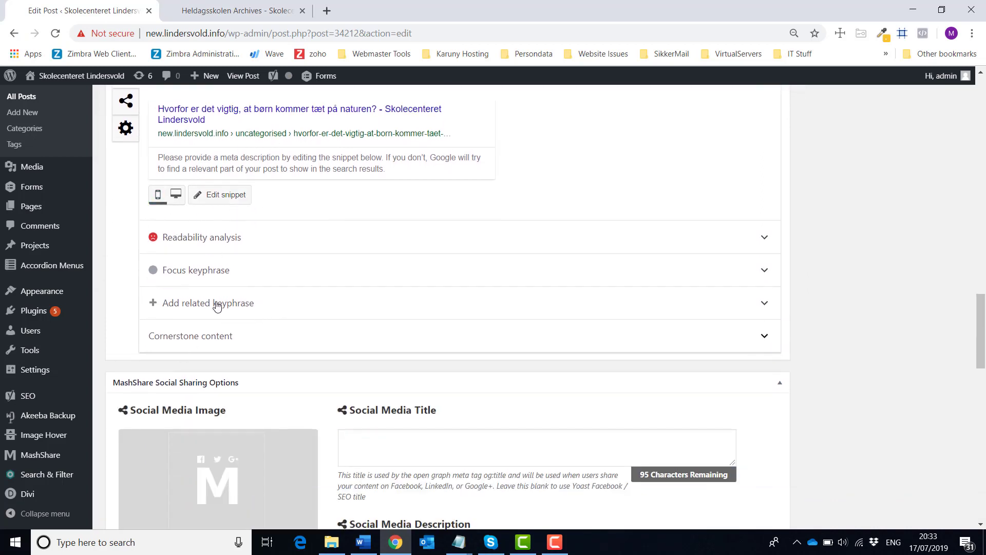
scroll(309, 447, "down", 1)
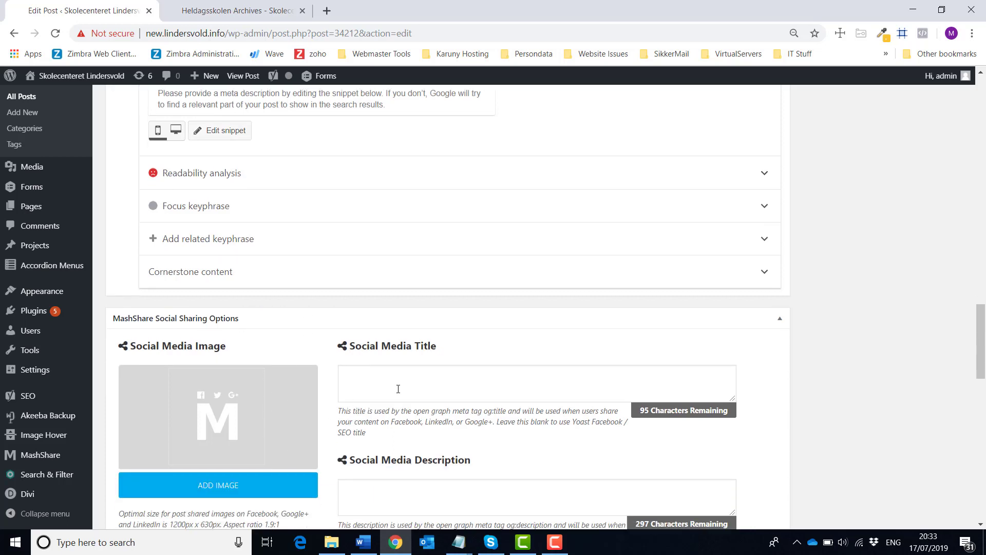
scroll(220, 488, "down", 1)
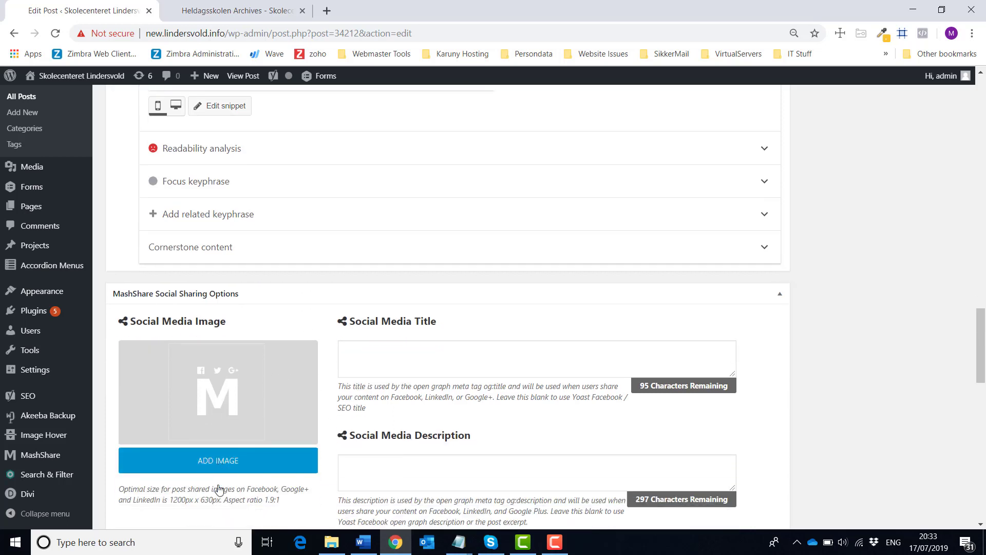
left_click_drag(172, 463, 210, 463)
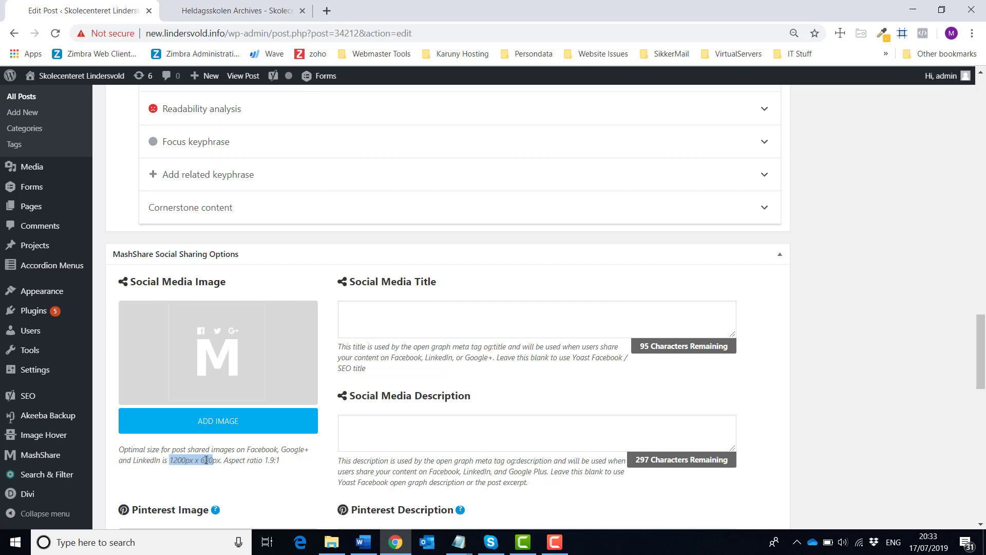
left_click_drag(209, 459, 213, 460)
left_click(220, 428)
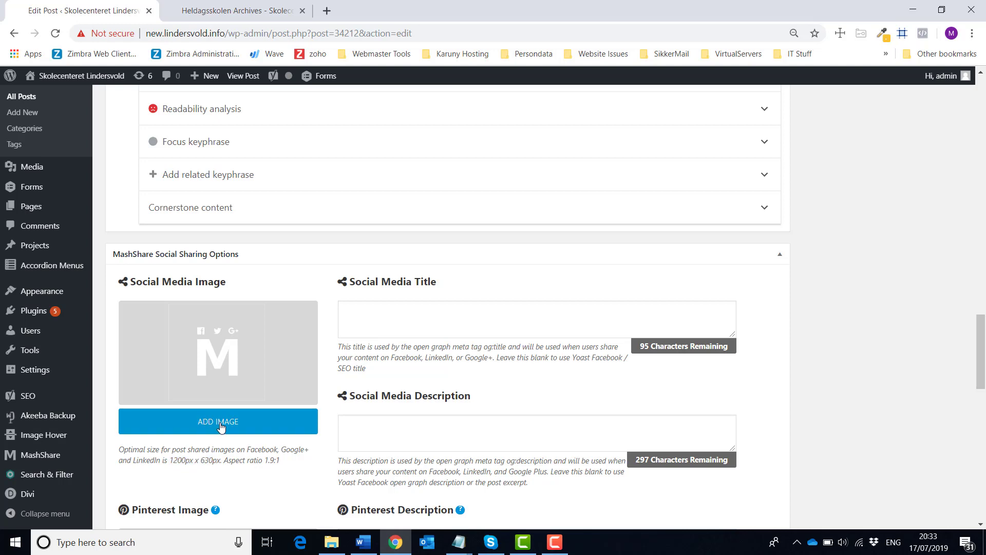
left_click(84, 230)
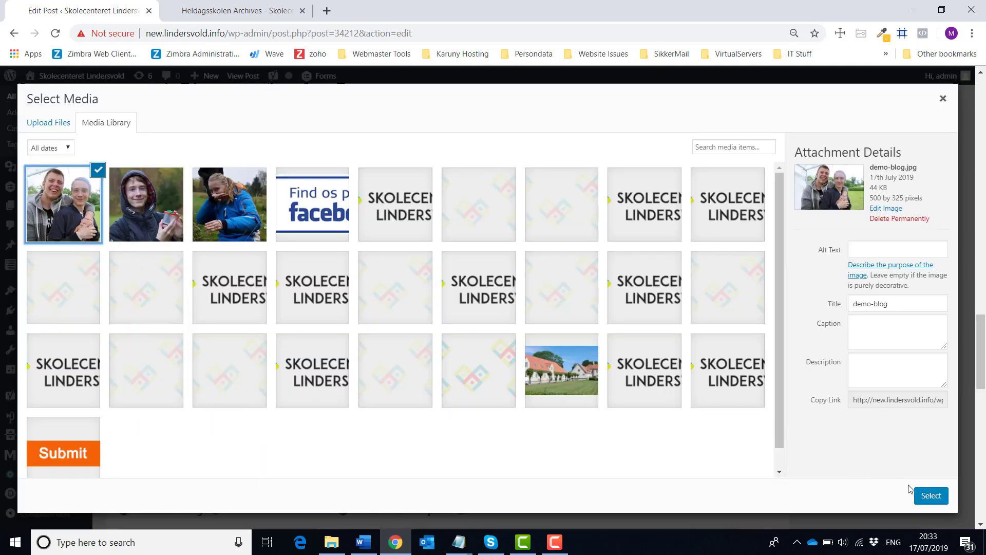
left_click(928, 496)
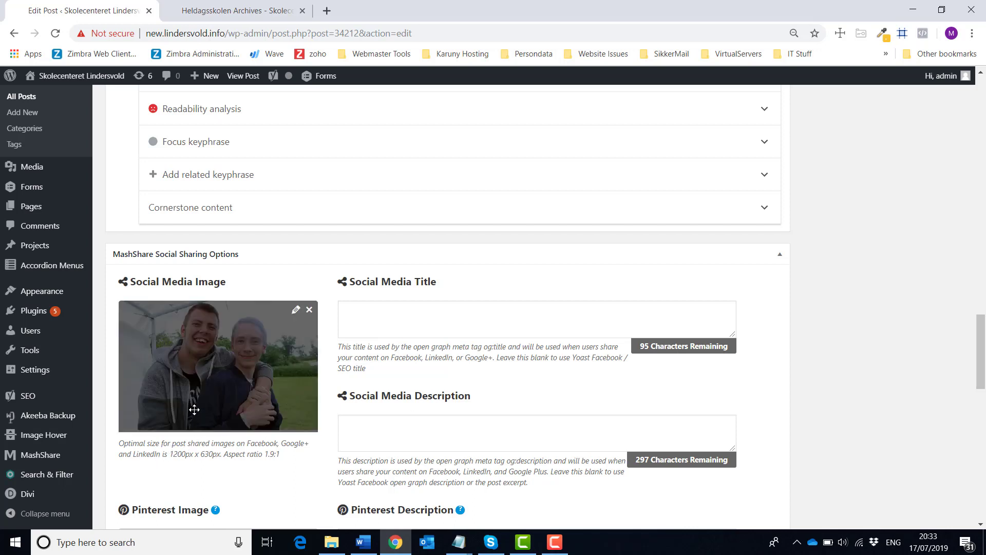
Copy the post title "Hvorfor er det vigtig, at børn kommer tæt på naturen?" into the MashShare Social Media Title.
left_click(204, 9)
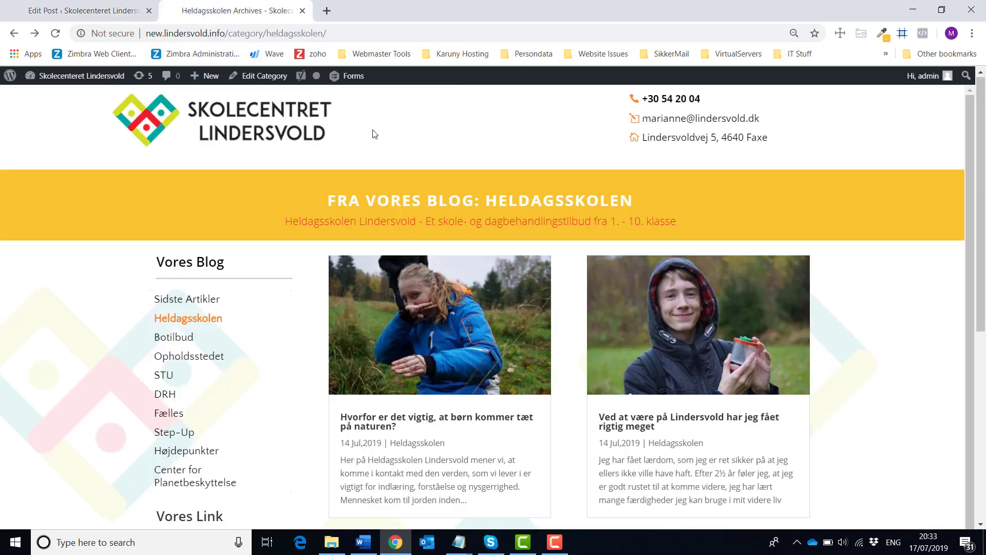
left_click(106, 11)
scroll(359, 334, "up", 10)
scroll(371, 335, "up", 15)
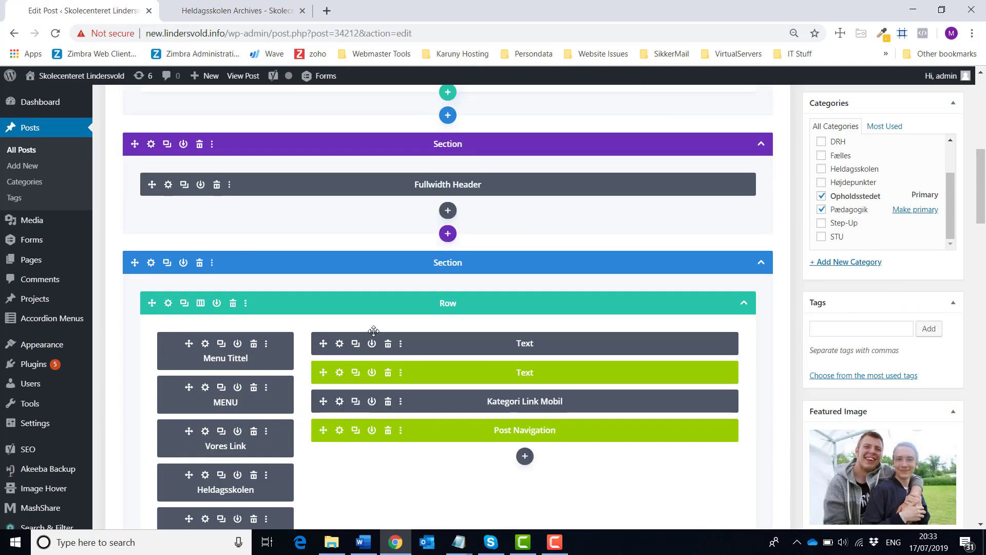
left_click(437, 157)
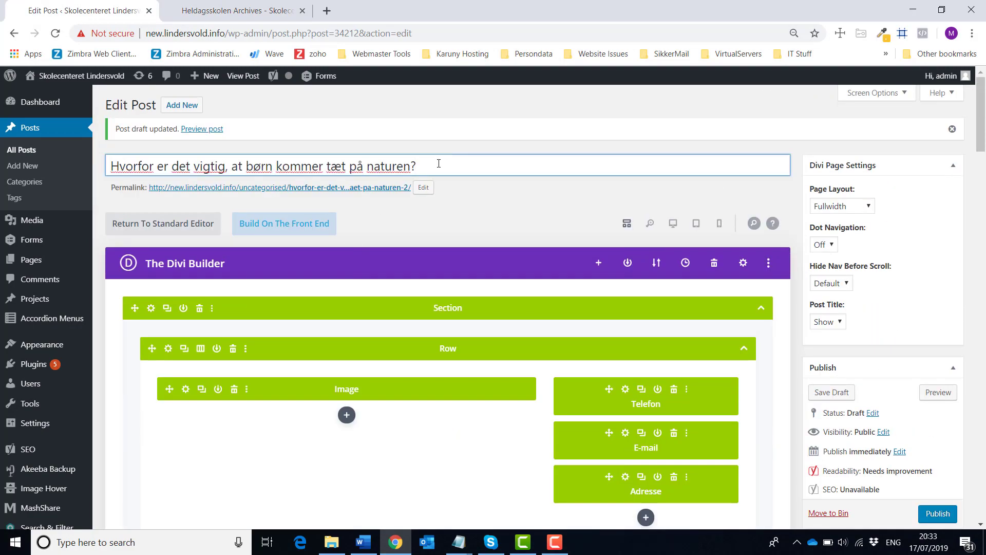
left_click_drag(438, 163, 110, 174)
key("ctrl+c")
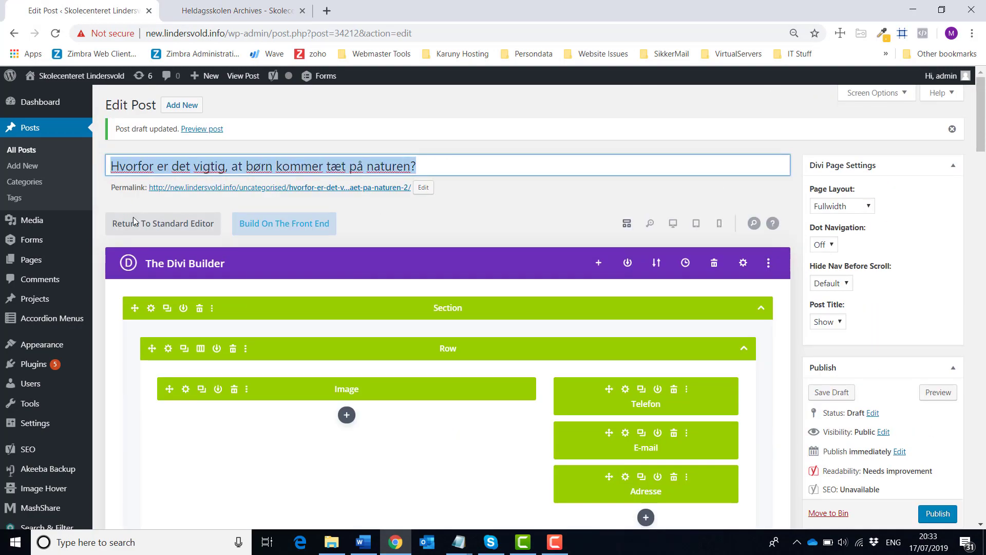
scroll(274, 394, "down", 20)
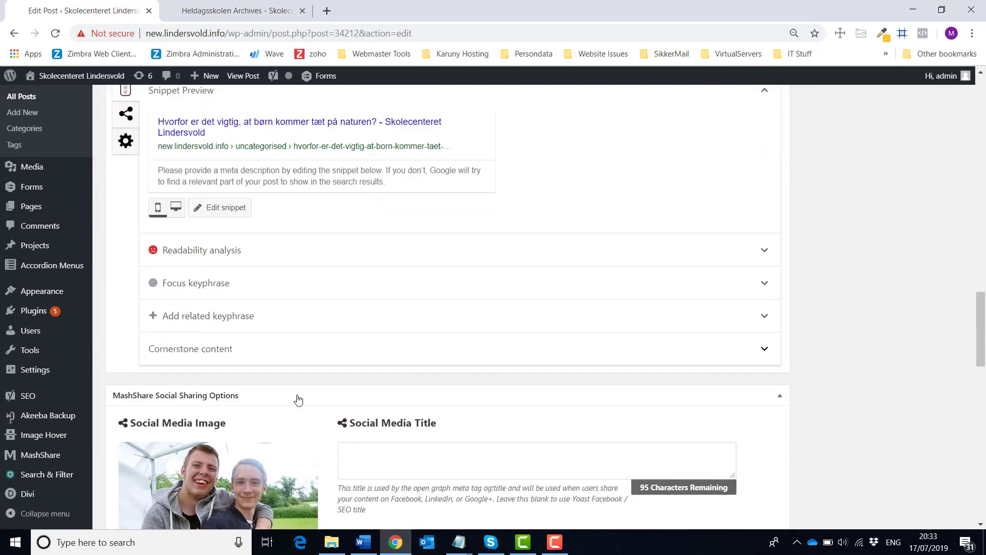
left_click(356, 437)
key("ctrl+v")
Copy the article body passage from "Mennesket kom til jorden inden" through "økosystemet" into the MashShare Social Media Description.
scroll(356, 431, "up", 15)
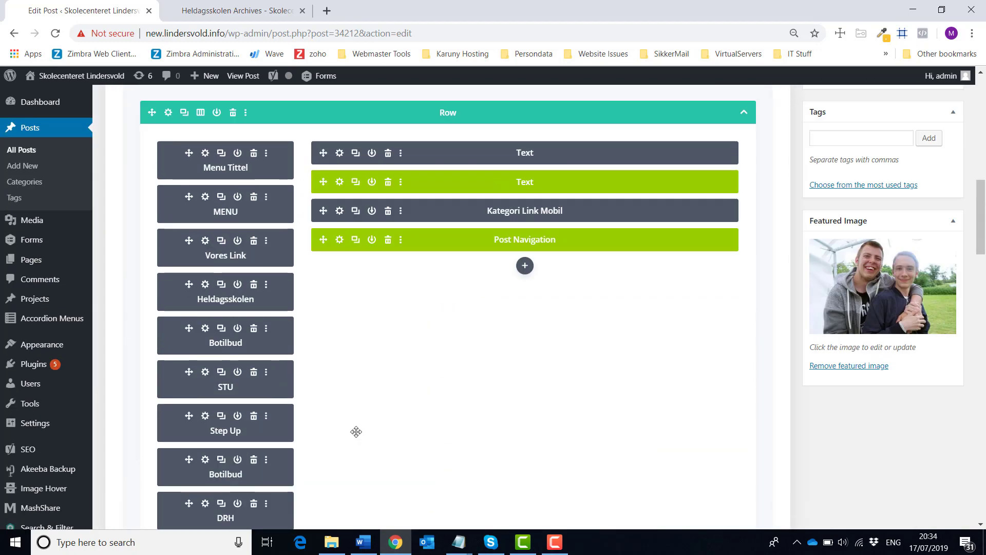
scroll(357, 431, "up", 7)
scroll(358, 433, "down", 2)
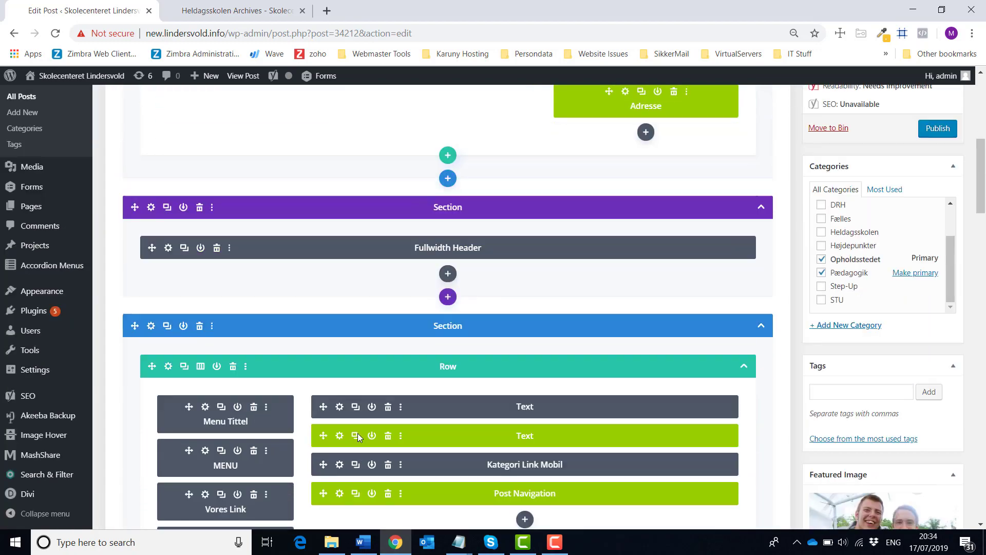
left_click(339, 407)
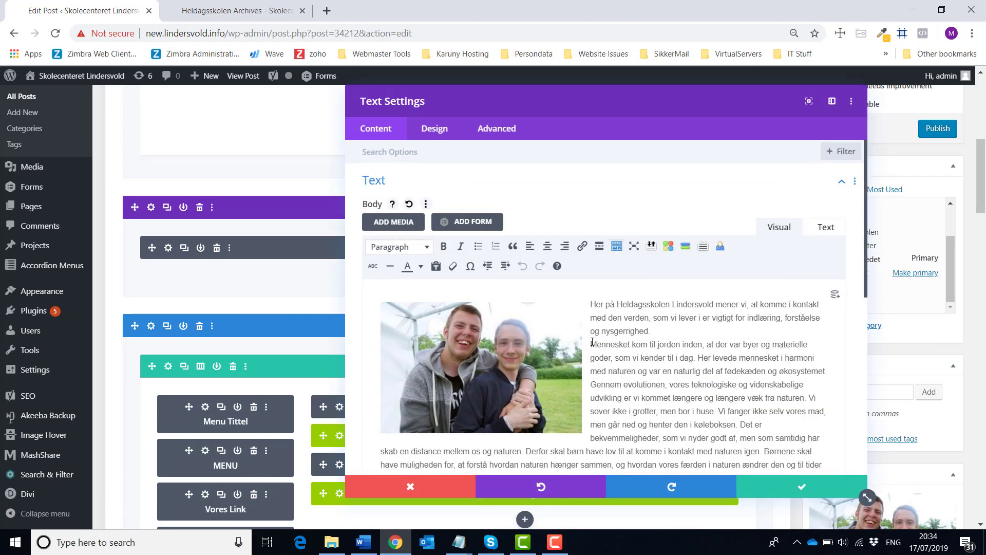
left_click_drag(591, 345, 828, 371)
key("ctrl+c")
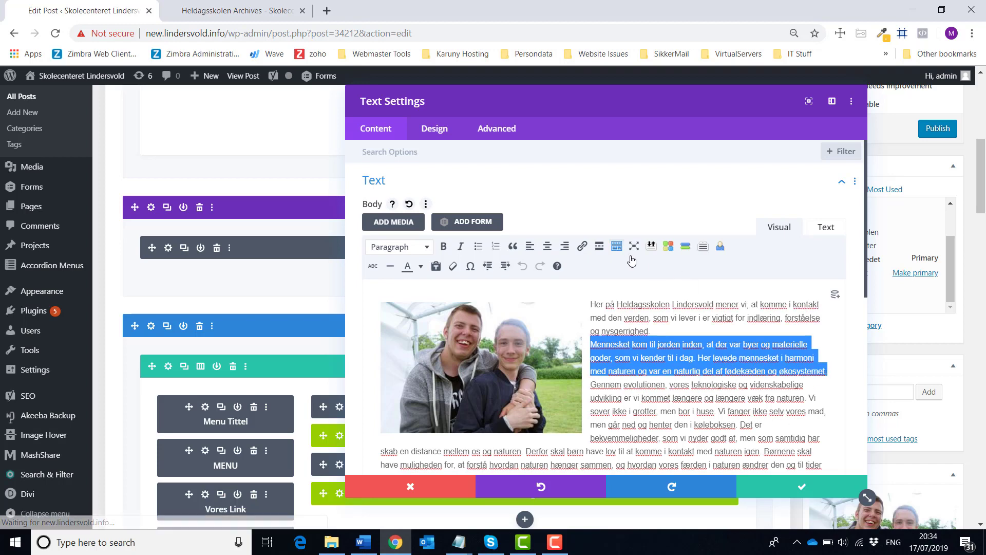
left_click(409, 486)
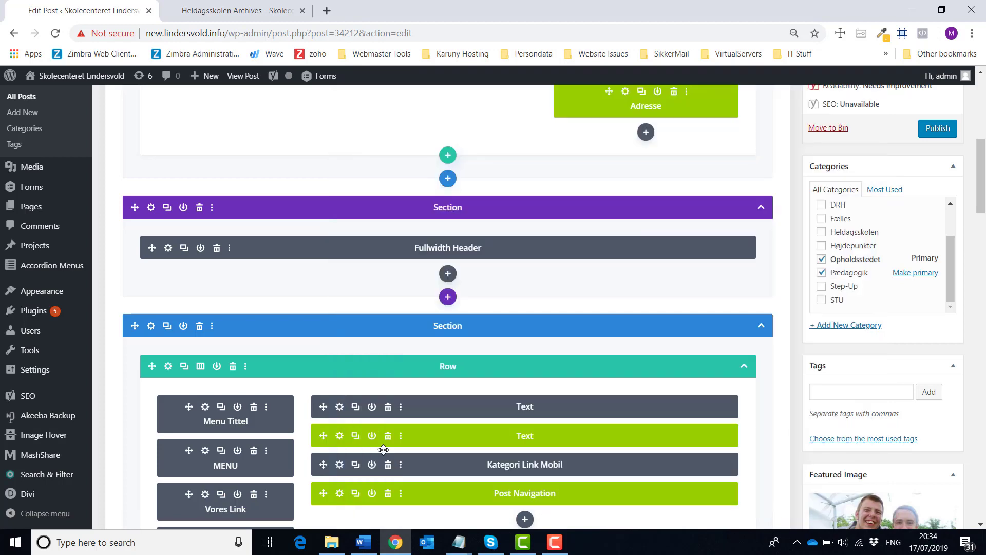
scroll(381, 446, "down", 15)
scroll(382, 446, "down", 6)
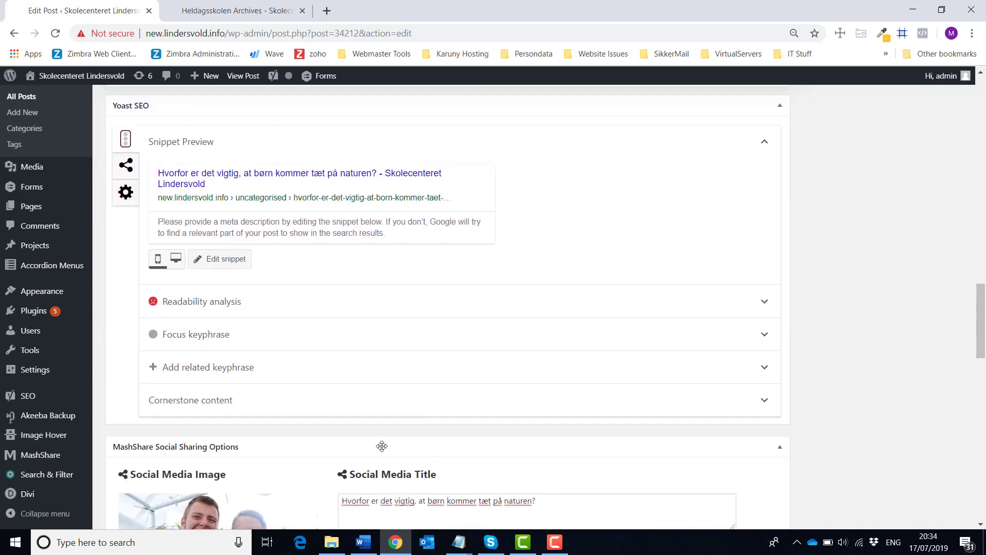
left_click(372, 483)
key("ctrl+v")
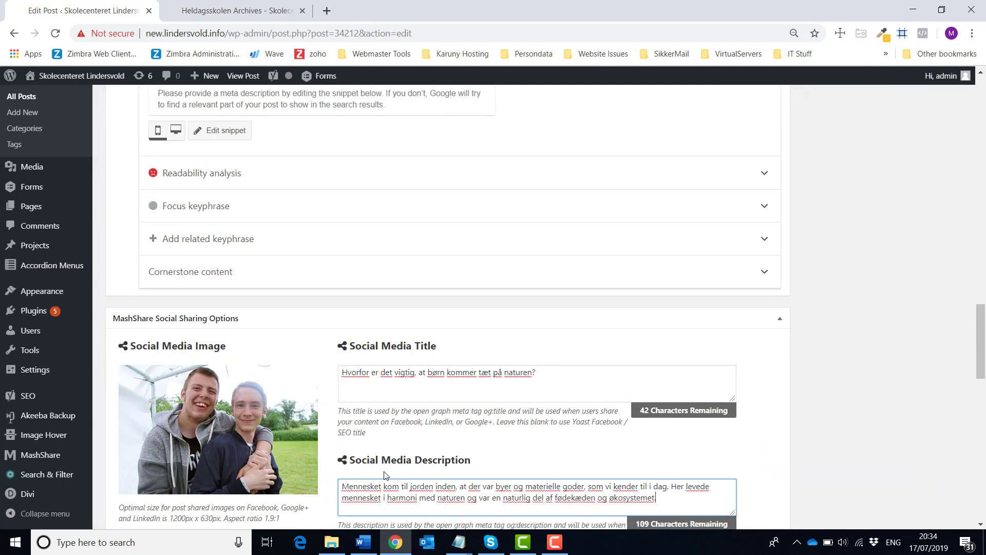
Check the teaser text on the Heldagsskolen archive page and paste the passage from "Mennesket kom til jorden inden" through "økosystemet." into the post's Excerpt.
scroll(383, 475, "down", 1)
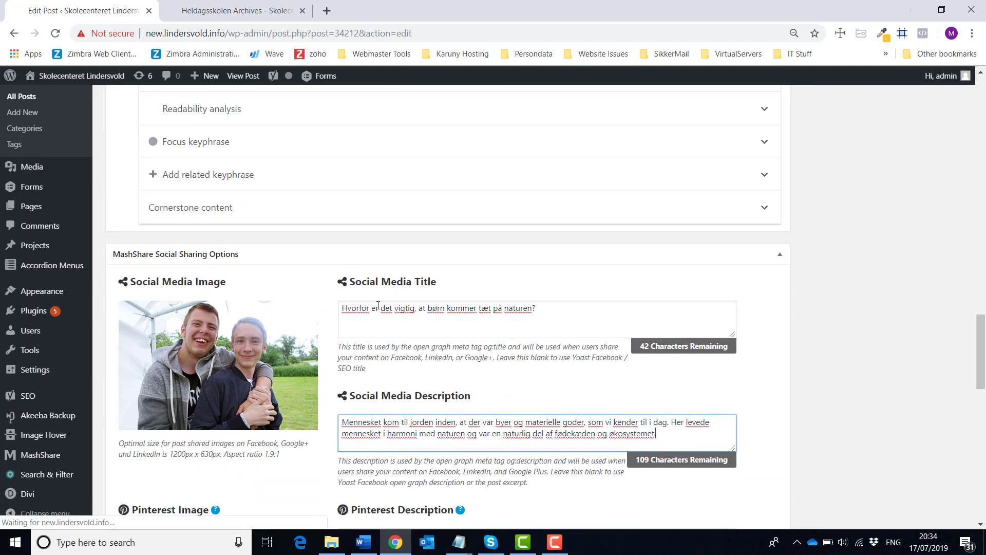
scroll(617, 329, "down", 1)
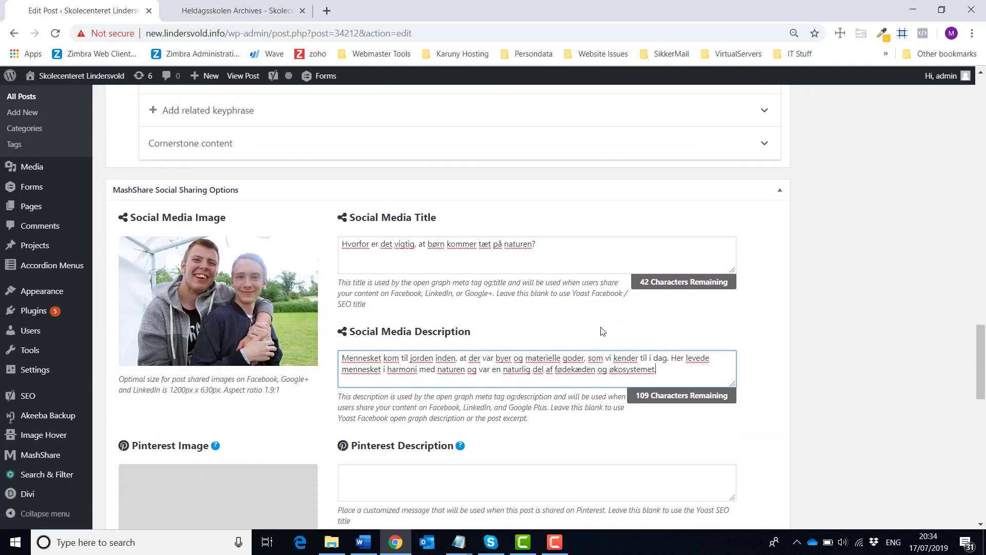
scroll(603, 331, "down", 5)
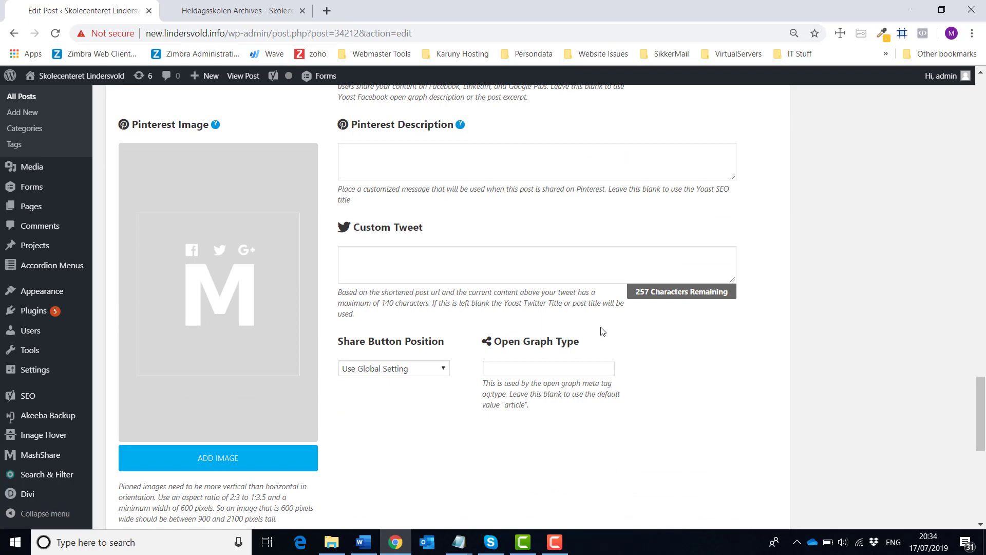
scroll(603, 332, "down", 4)
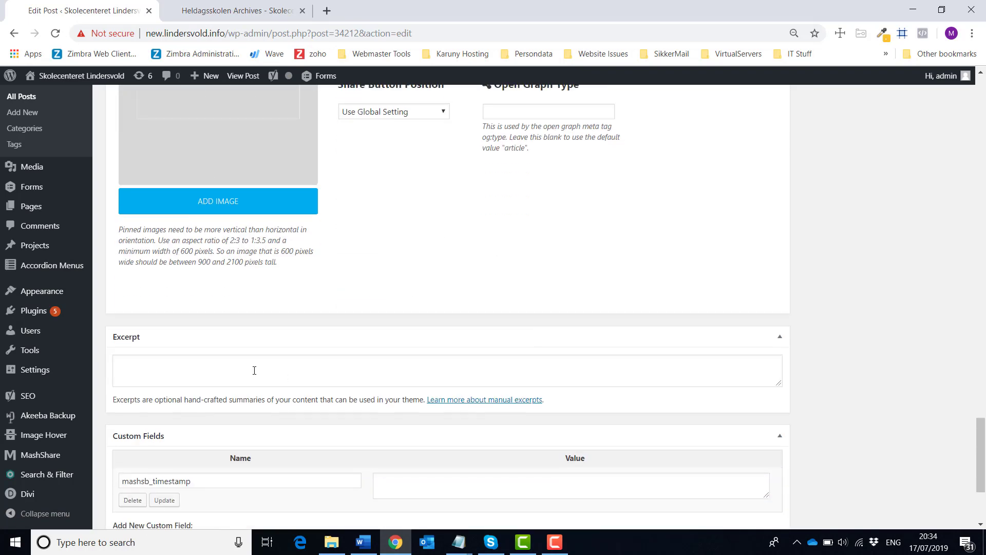
left_click(188, 366)
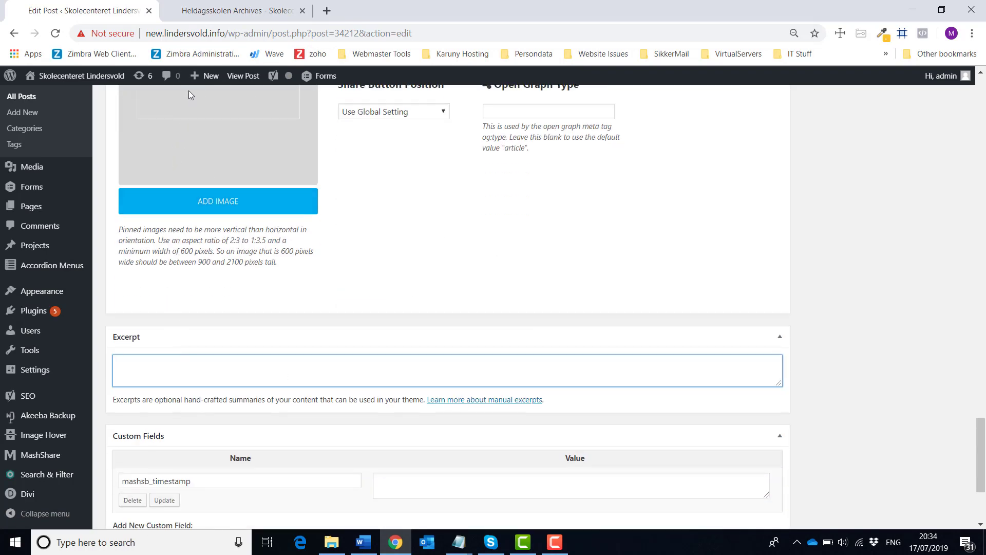
left_click(221, 14)
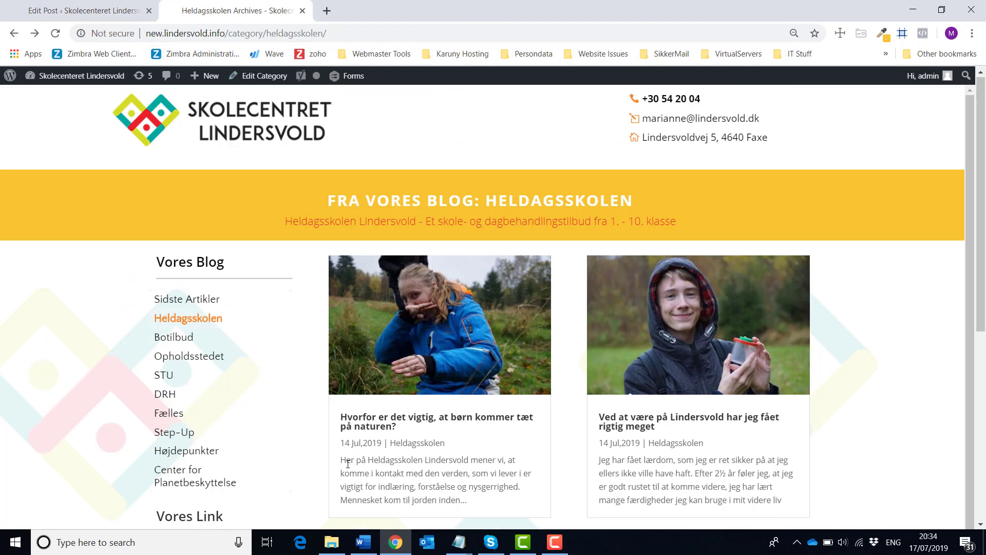
left_click_drag(348, 464, 460, 501)
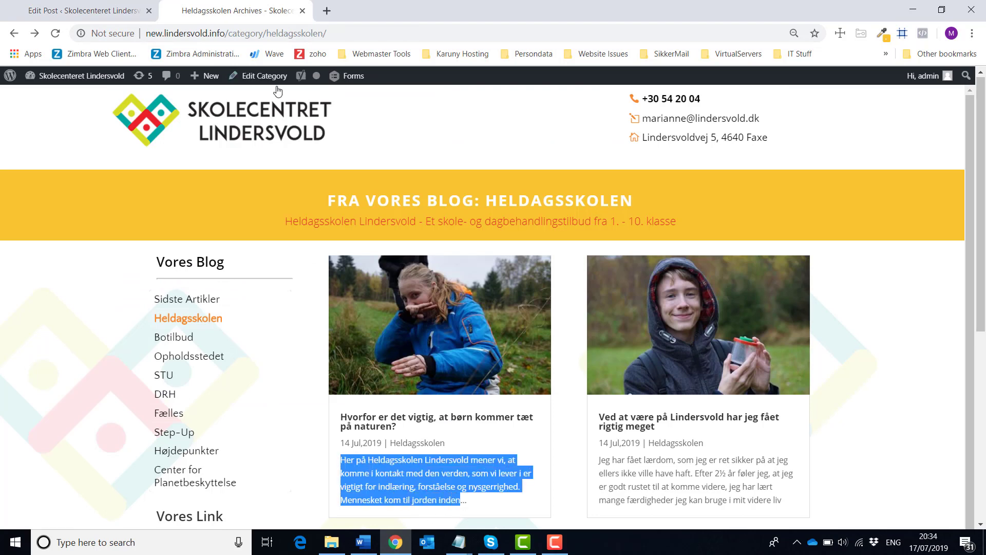
left_click(134, 14)
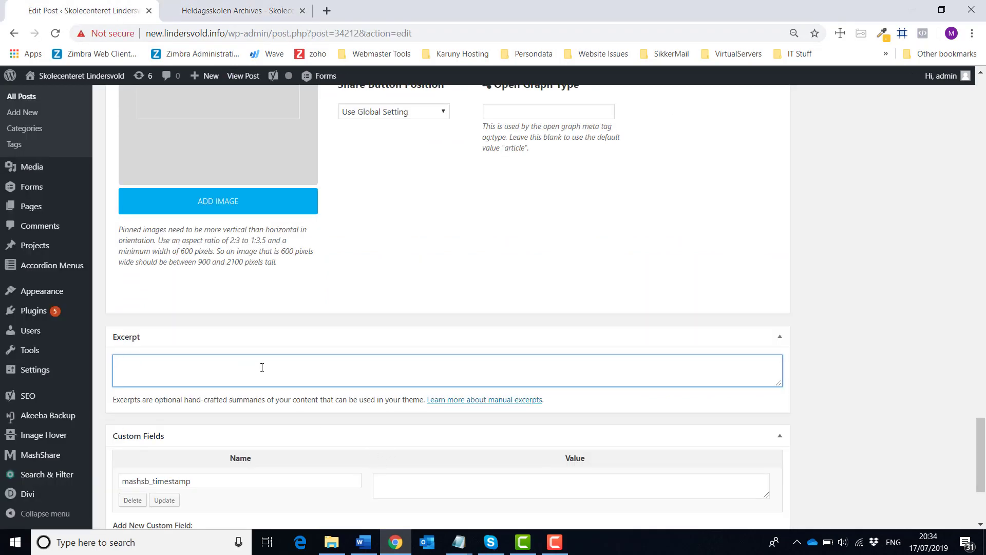
type("Mennesket kom til jorden inden, at der var byer og materielle goder, som vi kender til i dag. Her levede mennesket i harmoni med naturen og var en naturlig del af fødekæden og økosystemet")
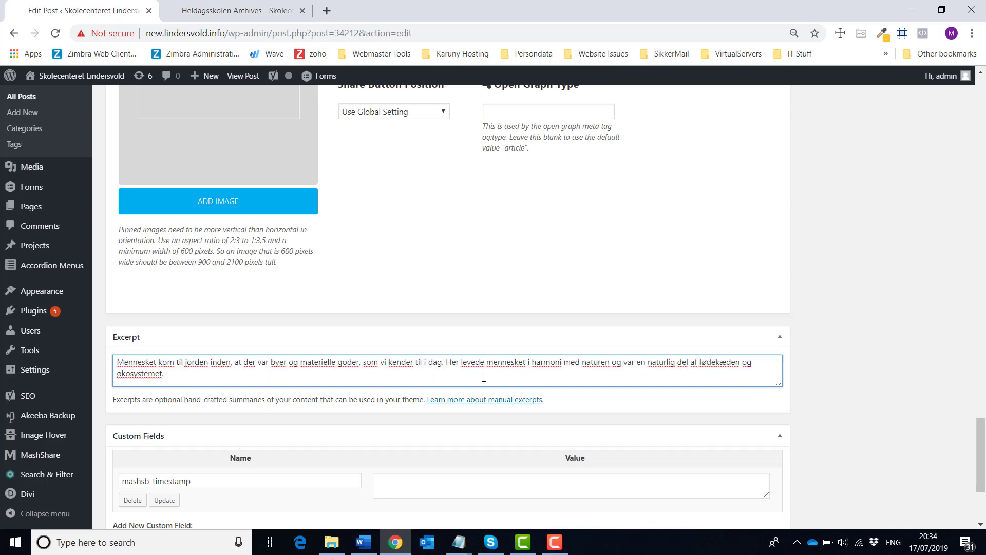
left_click_drag(120, 361, 781, 349)
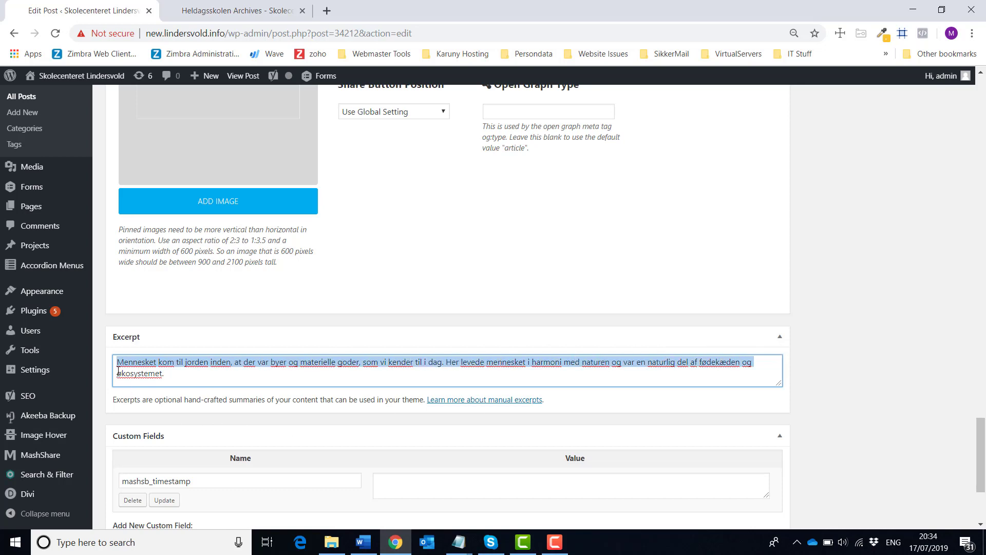
mouse_move(119, 370)
left_mouse_down()
mouse_move(172, 384)
mouse_move(119, 370)
left_mouse_up()
left_click(870, 383)
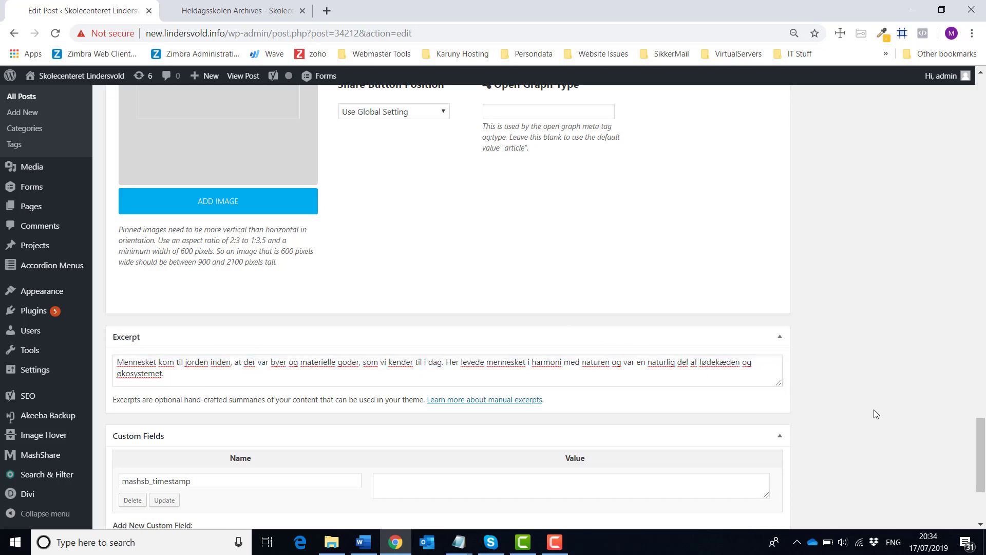
Publish the post with its Opholdsstedet and Pædagogik categories.
scroll(884, 415, "up", 15)
scroll(883, 415, "up", 10)
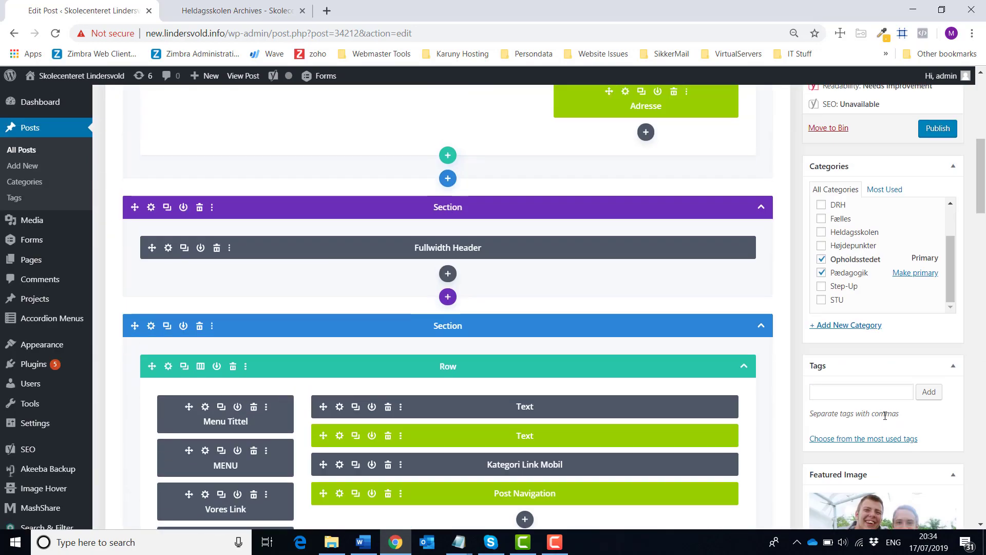
left_click(942, 134)
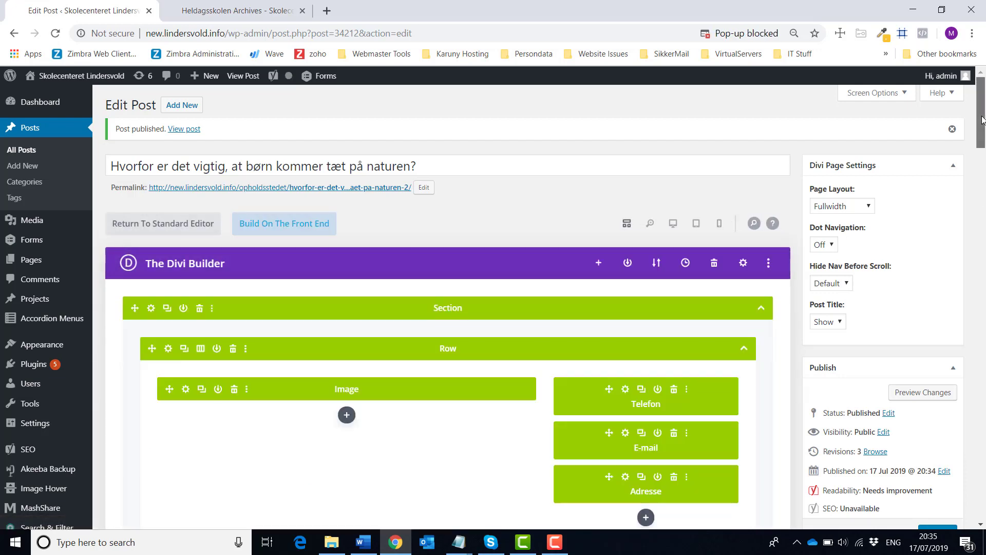
Validate the published post's Open Graph data and examine its share preview in the Facebook Object Debugger.
left_click_drag(982, 120, 982, 382)
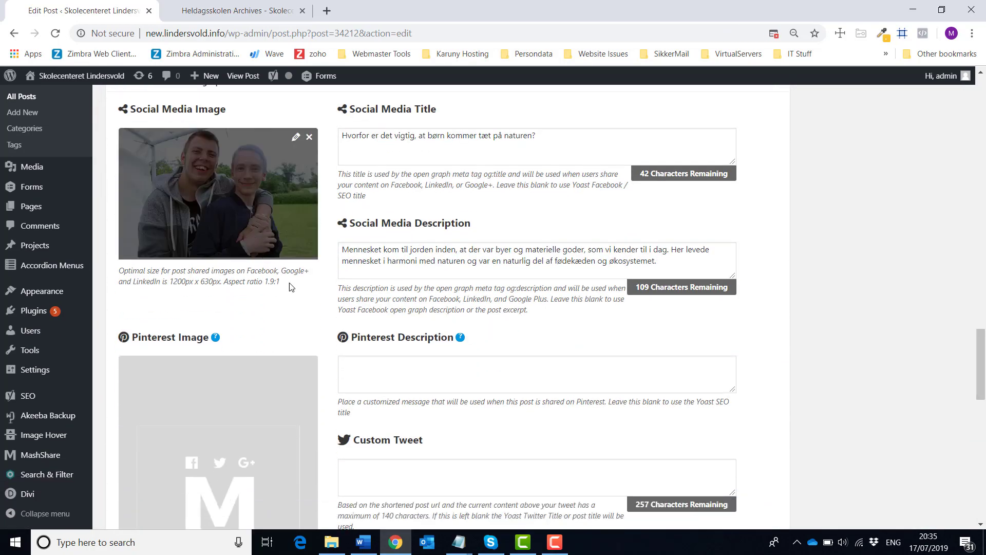
scroll(250, 412, "down", 5)
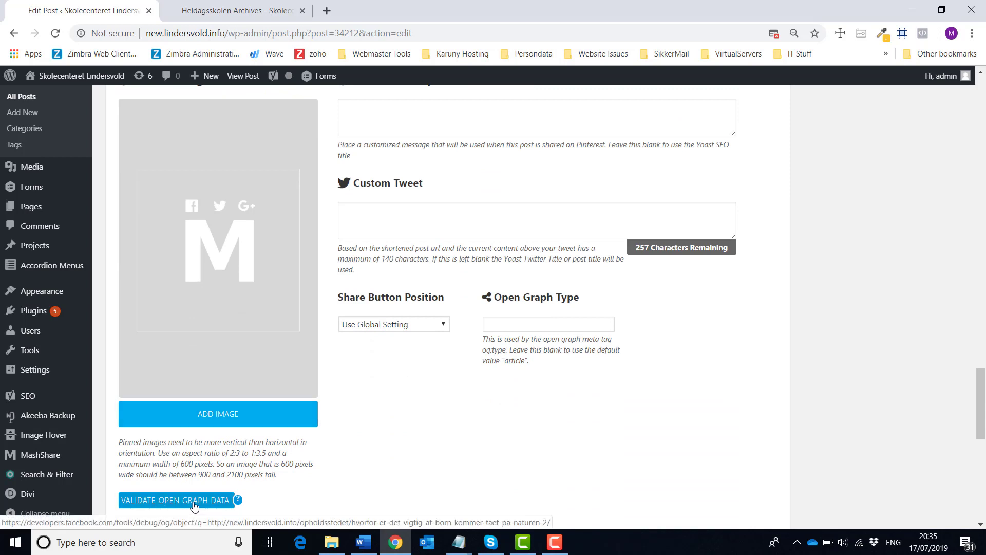
left_click(193, 500)
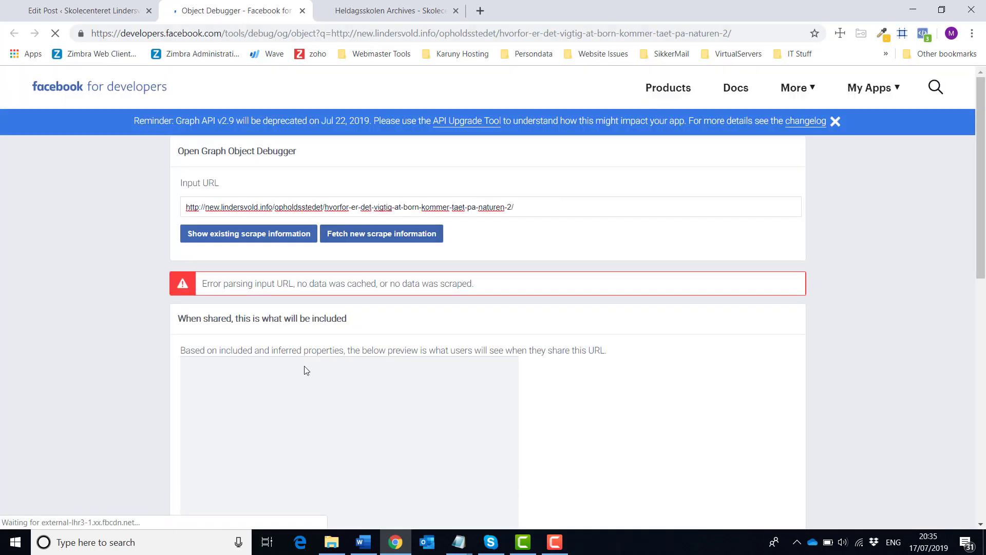
scroll(684, 361, "down", 1)
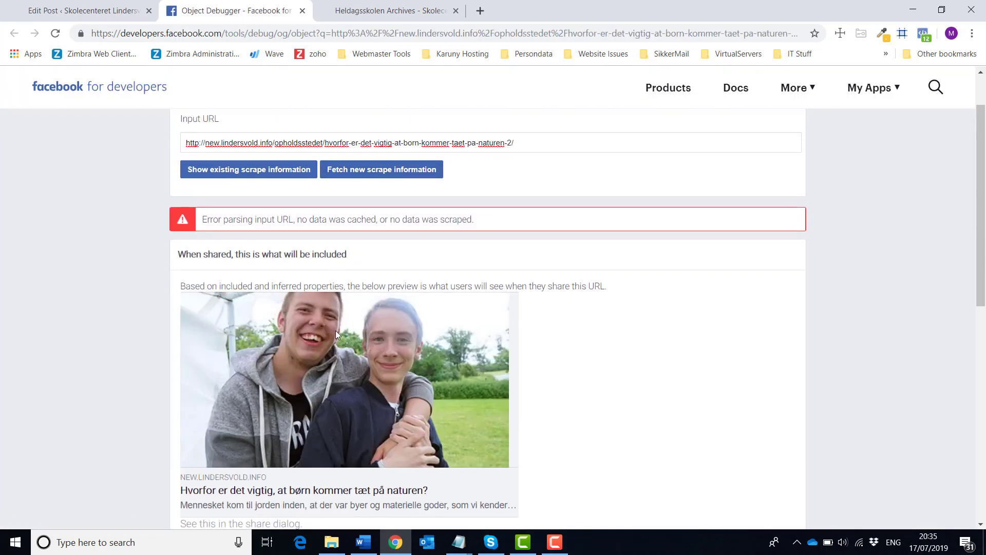
scroll(497, 472, "down", 1)
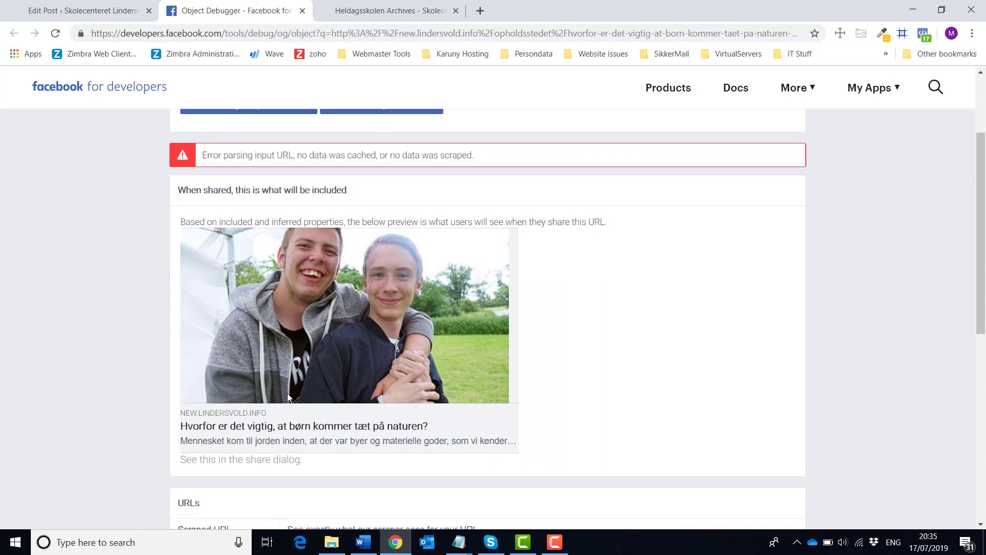
scroll(406, 297, "up", 1)
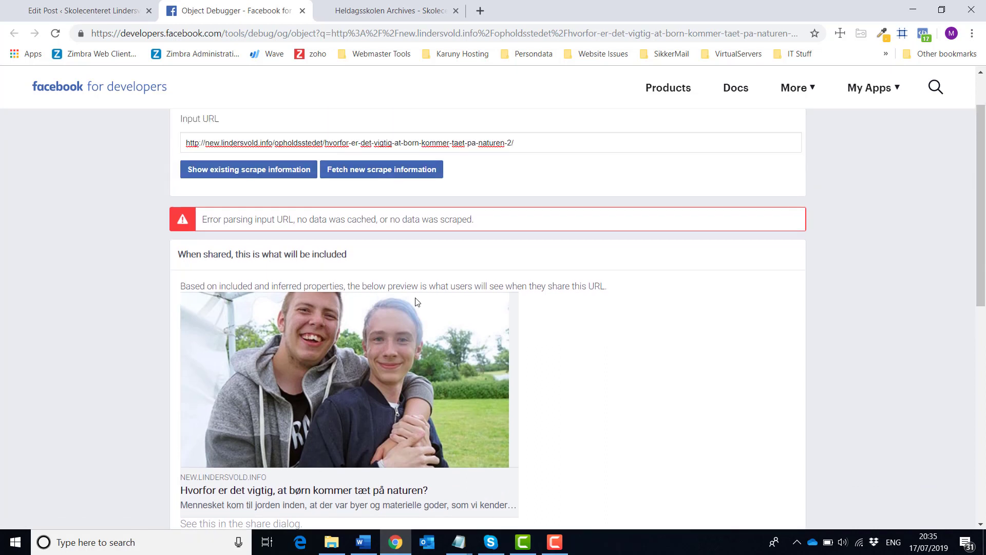
Return to editing the post and update it.
left_click(114, 14)
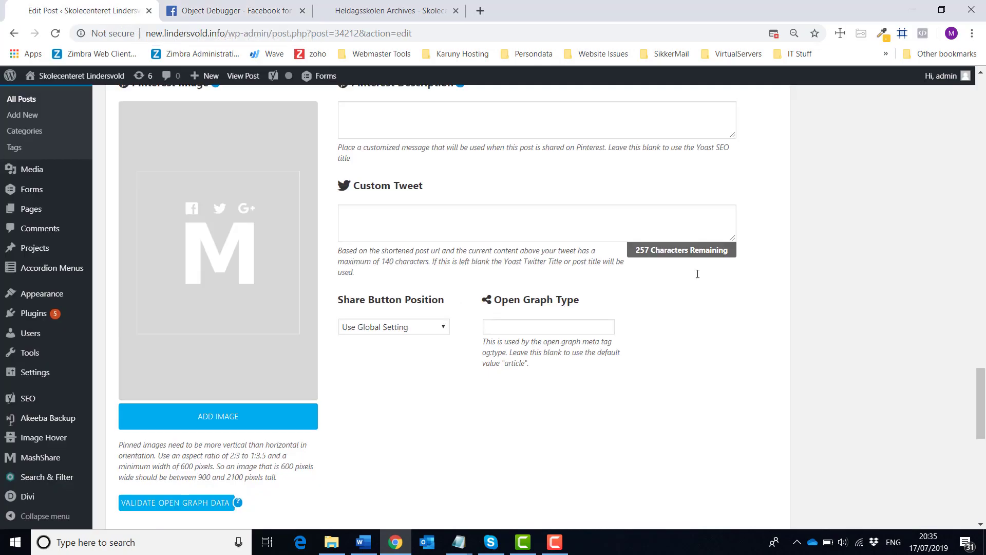
scroll(697, 274, "up", 20)
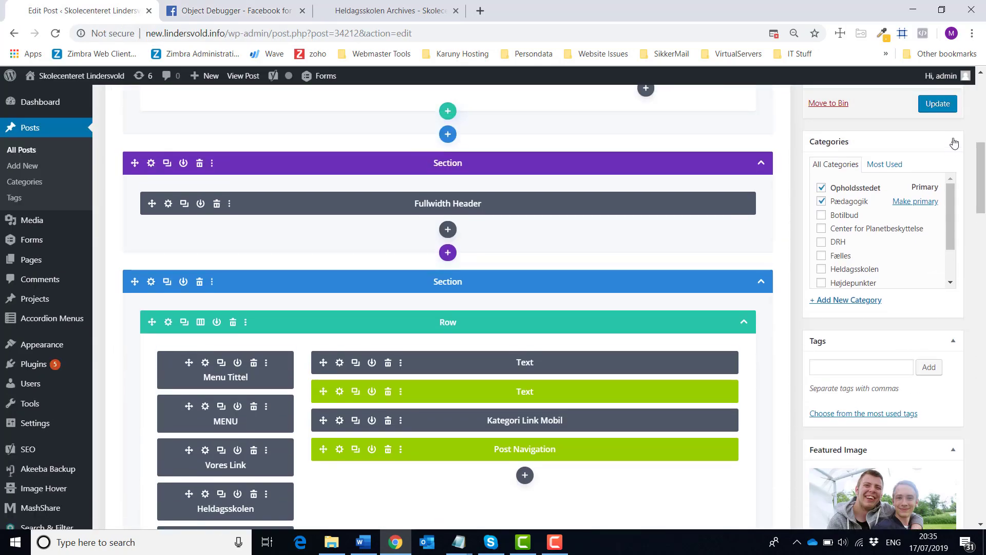
left_click(939, 104)
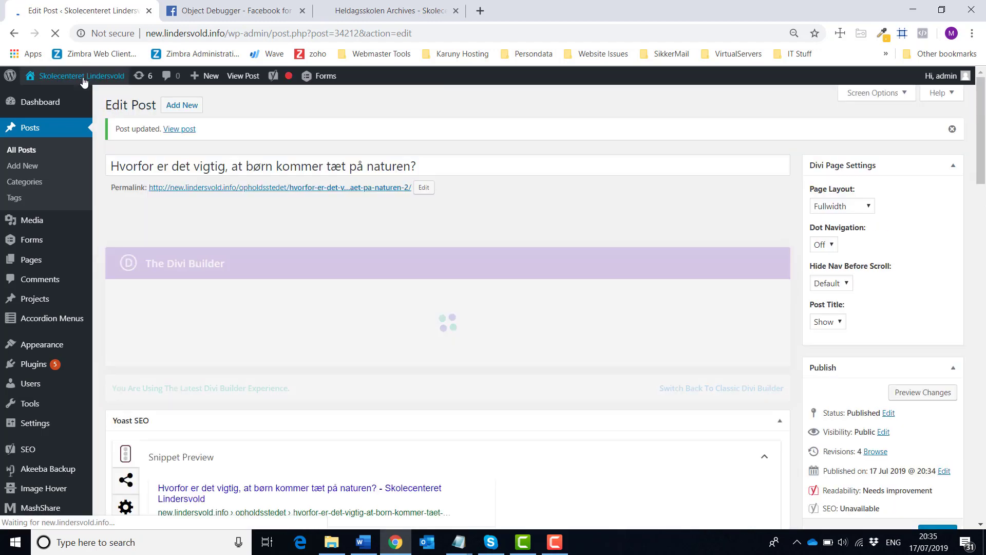
Look for the new post on the site's homepage, the Fælles blog category and the Sidste Artikler page.
left_click(84, 77)
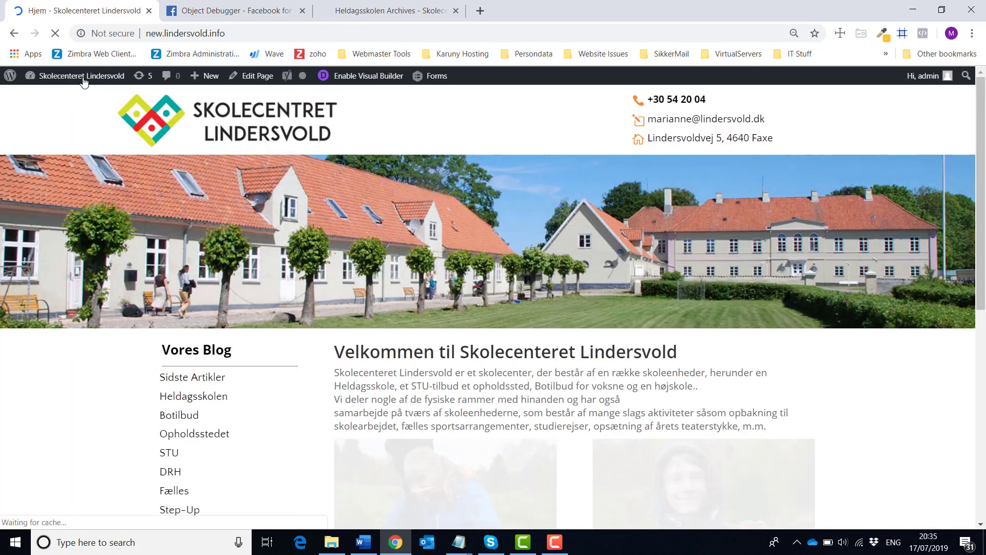
scroll(355, 236, "down", 6)
scroll(354, 236, "up", 3)
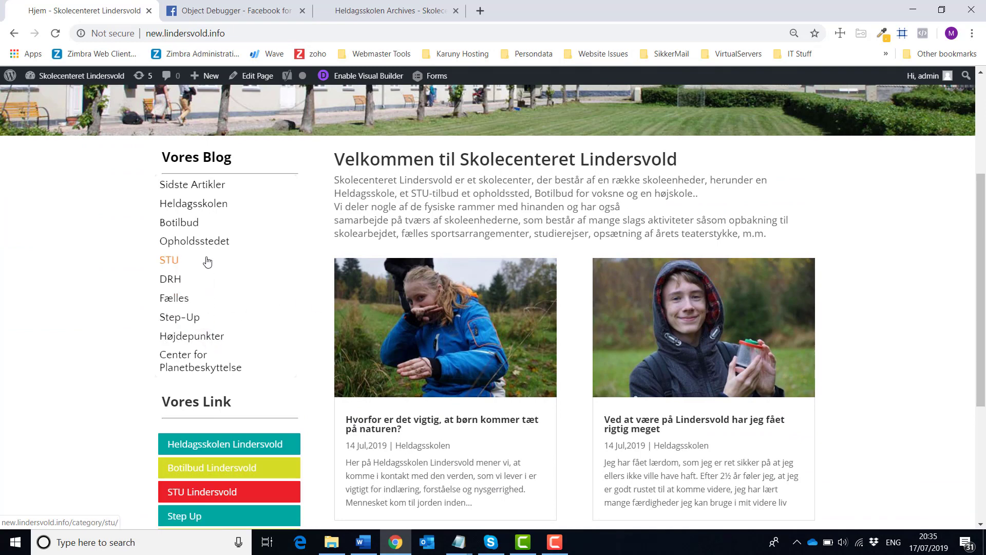
left_click(174, 299)
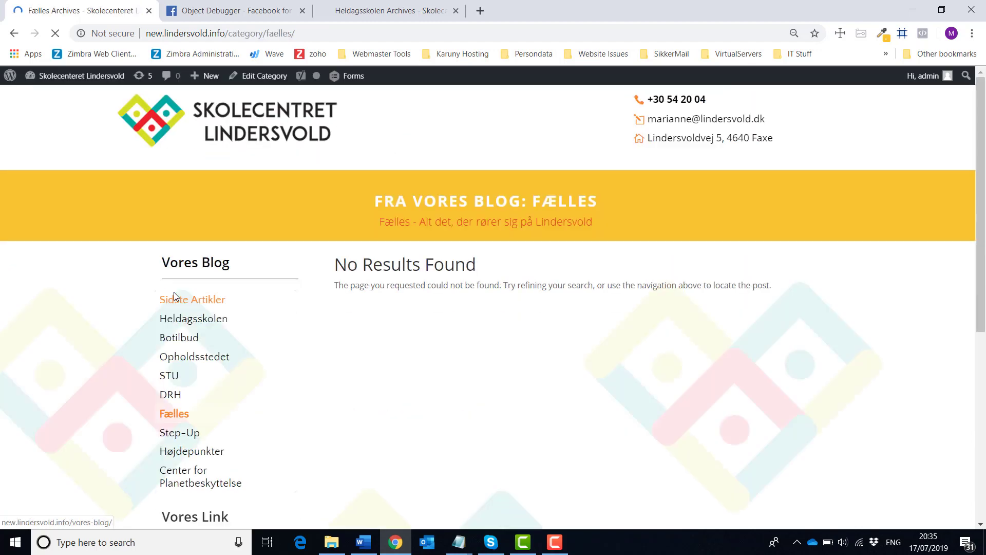
left_click(203, 307)
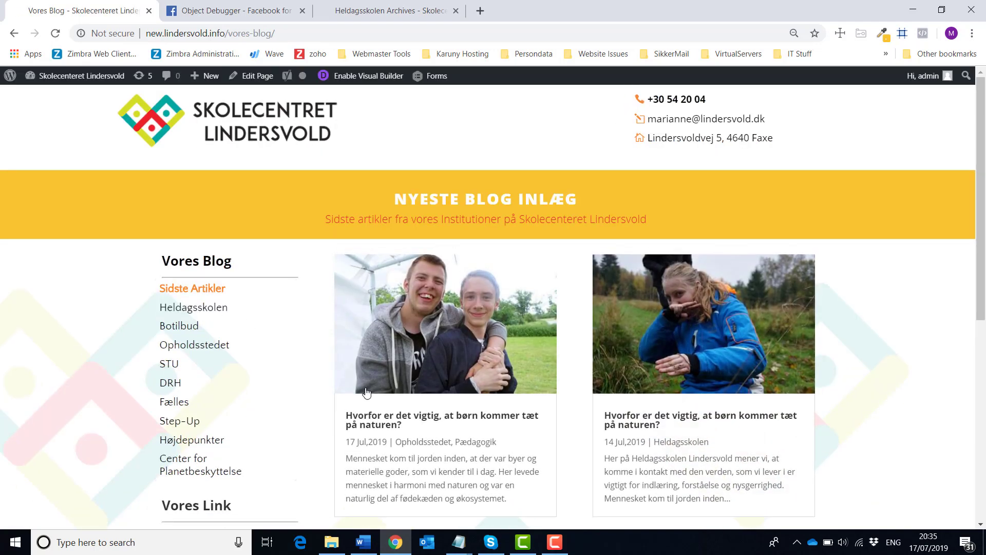
scroll(453, 410, "down", 3)
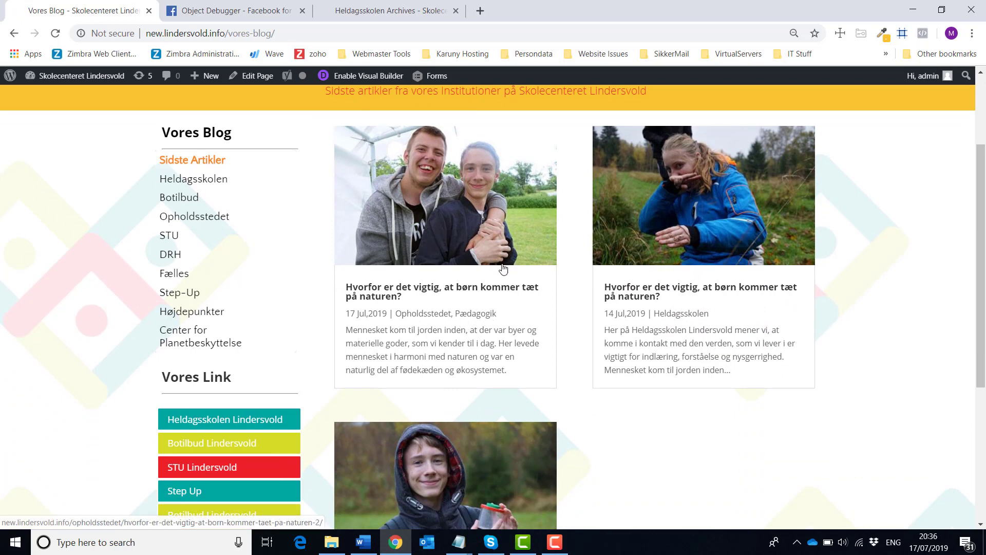
scroll(387, 273, "up", 3)
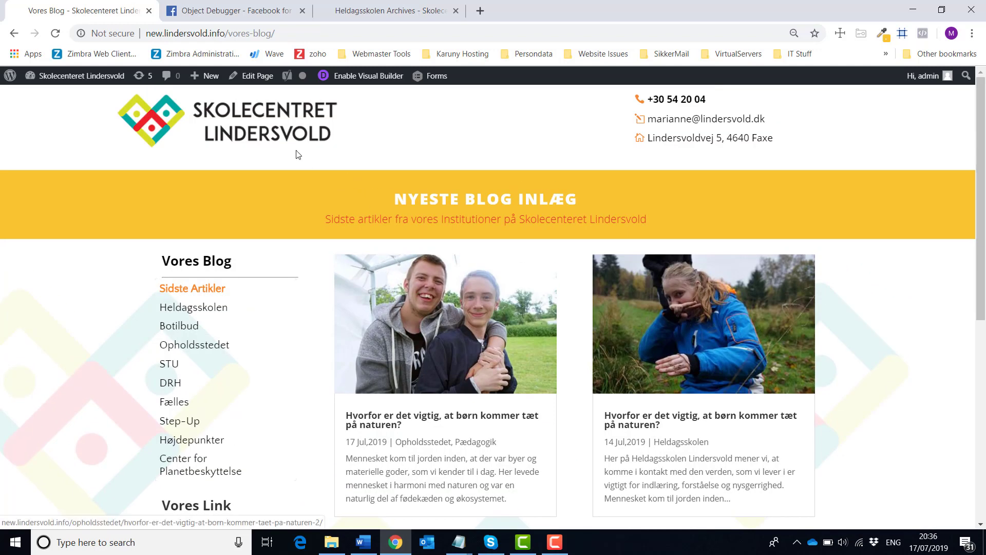
Return to the site's homepage, check its blog listing and open the page in the Visual Builder.
left_click(225, 118)
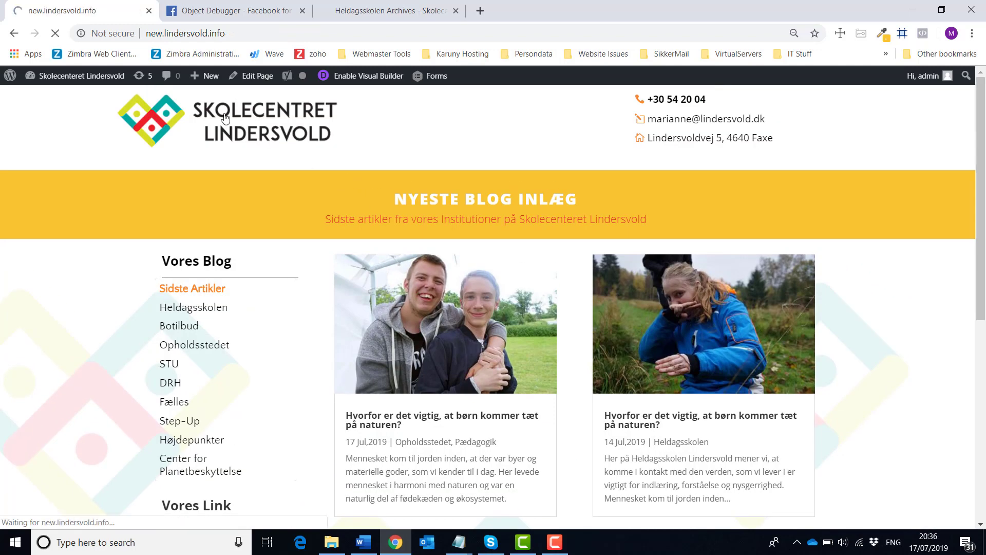
scroll(476, 369, "down", 8)
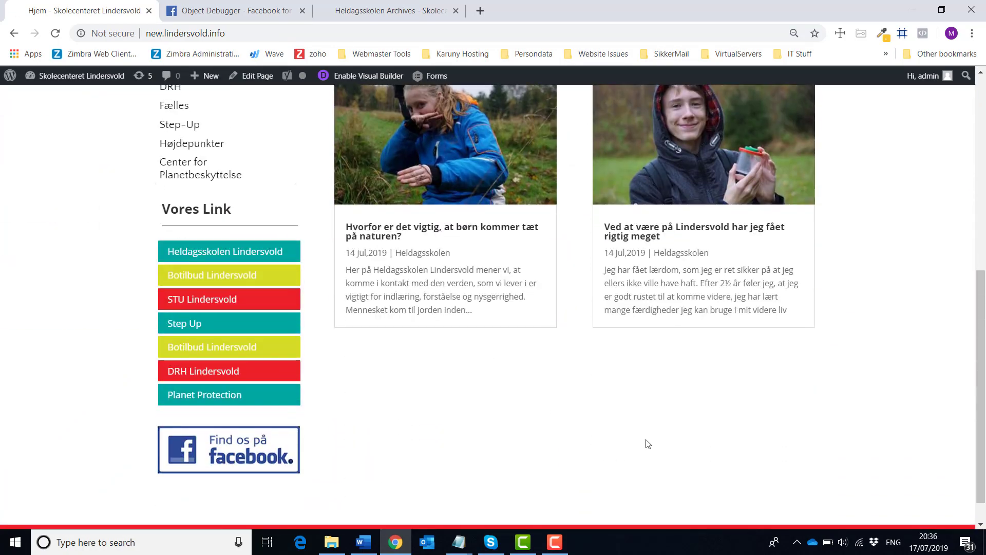
scroll(647, 442, "up", 5)
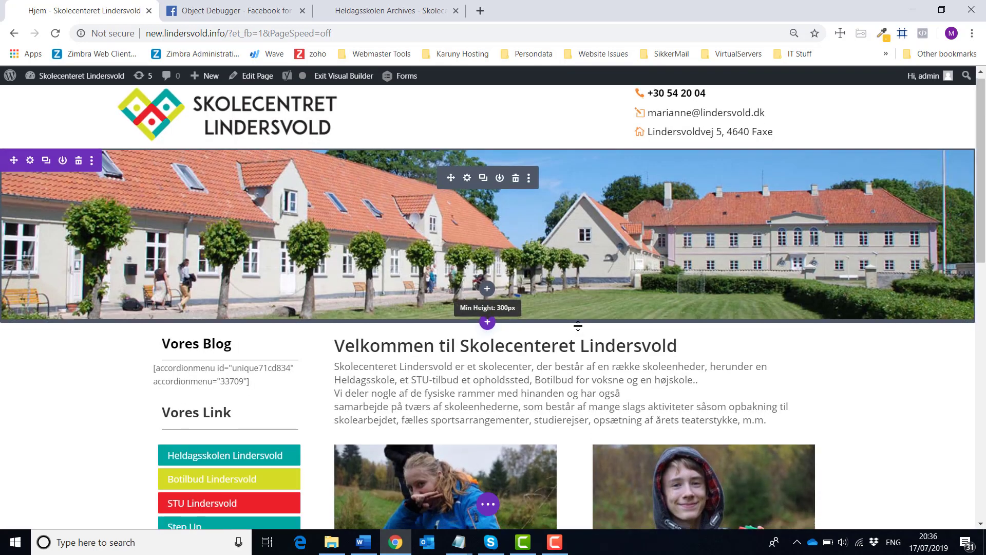
In the homepage blog module's settings, include the Botilbud, Center for Planetbeskyttelse, DRH, Fælles, Højdepunkter, Opholdsstedet and Pædagogik categories.
scroll(576, 329, "down", 3)
scroll(576, 329, "down", 2)
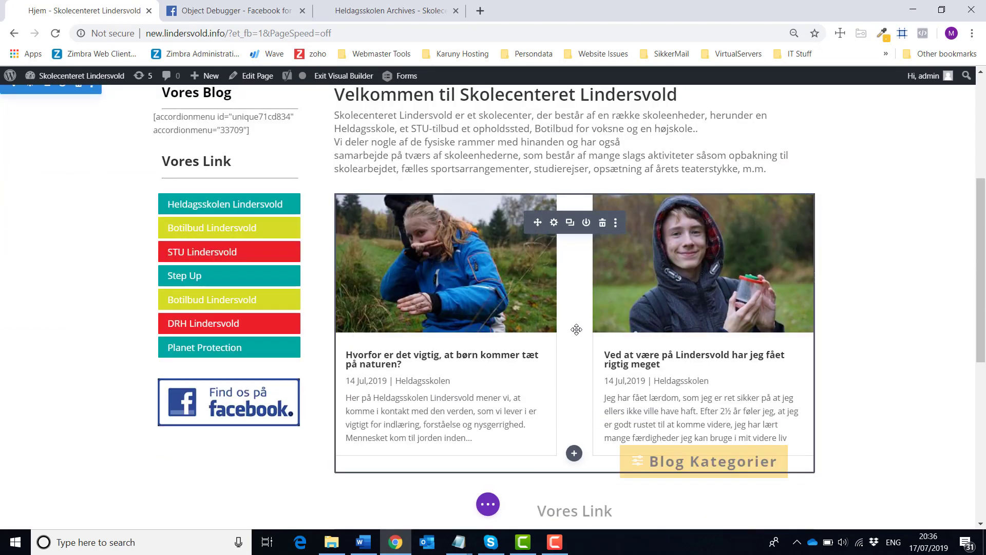
left_click(554, 224)
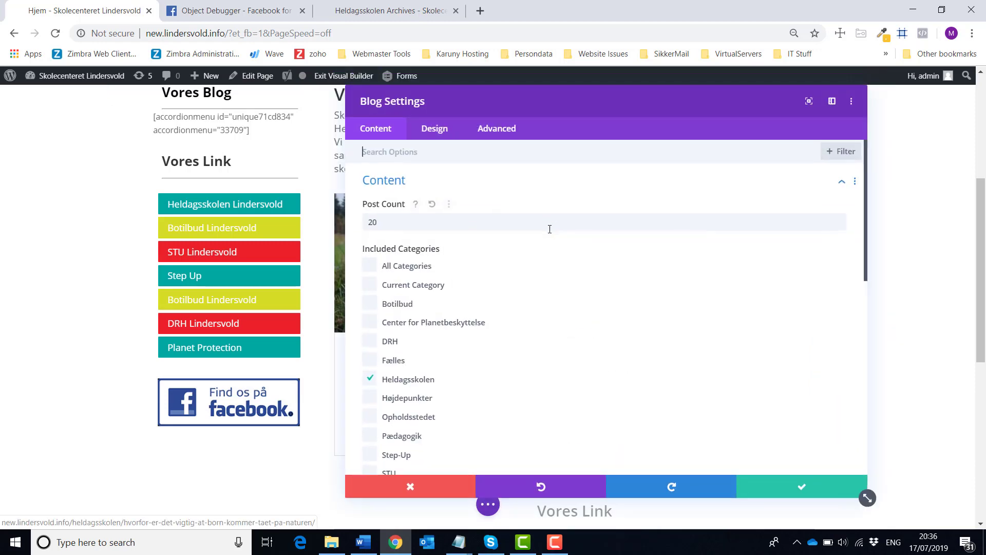
left_click(369, 305)
left_click(368, 322)
left_click(369, 342)
left_click(370, 360)
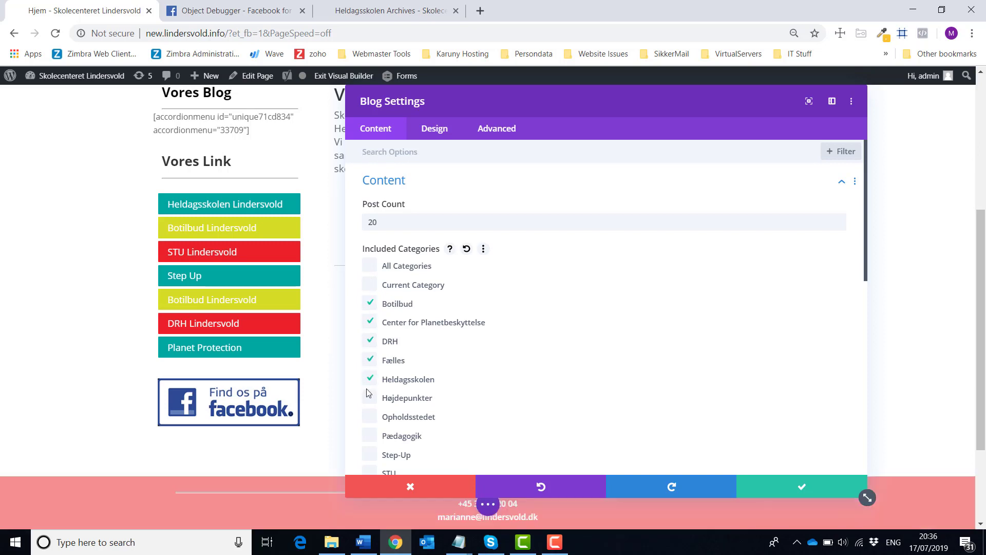
left_click(369, 416)
left_click(369, 435)
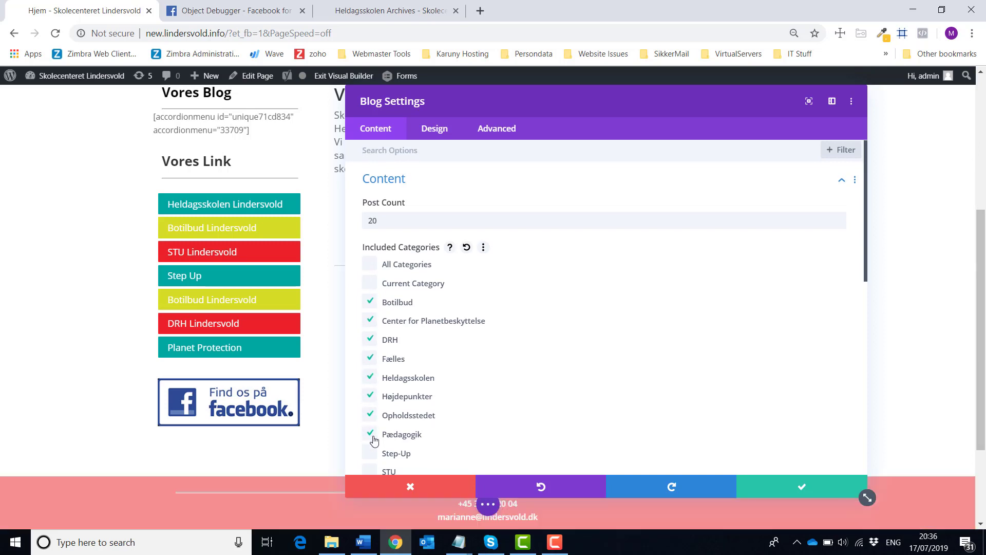
Also include the Step-Up and STU categories, toggle Uncategorised, and apply the blog module's settings.
scroll(370, 436, "down", 1)
left_click(370, 390)
left_click(371, 408)
left_click(409, 431)
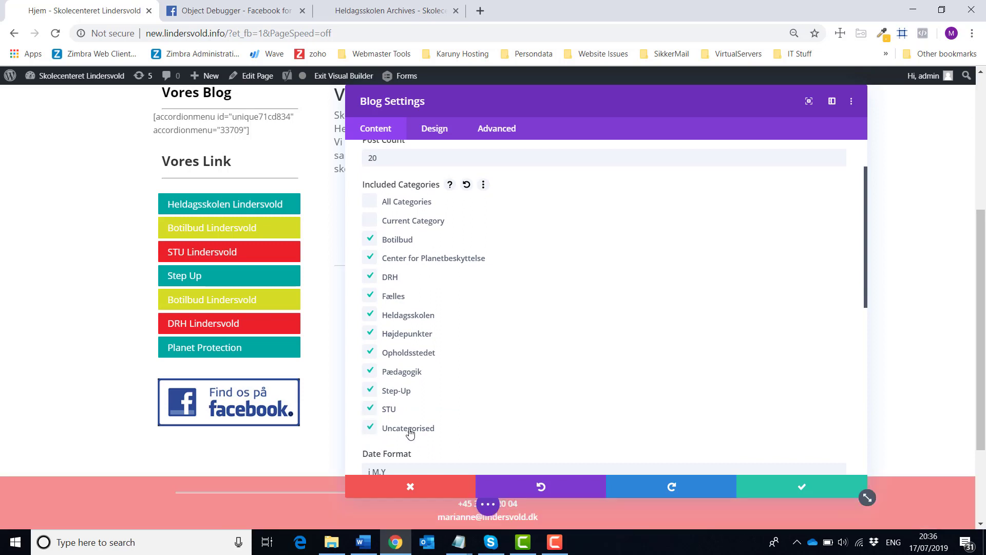
left_click(370, 428)
left_click(777, 491)
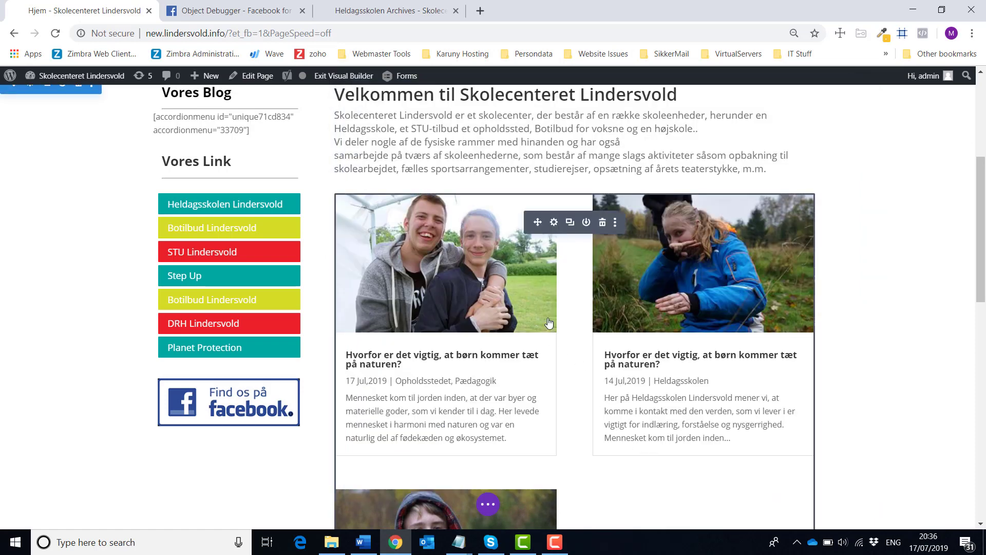
Save the homepage layout and exit the Visual Builder to check the blog listing on the live page.
left_click(488, 504)
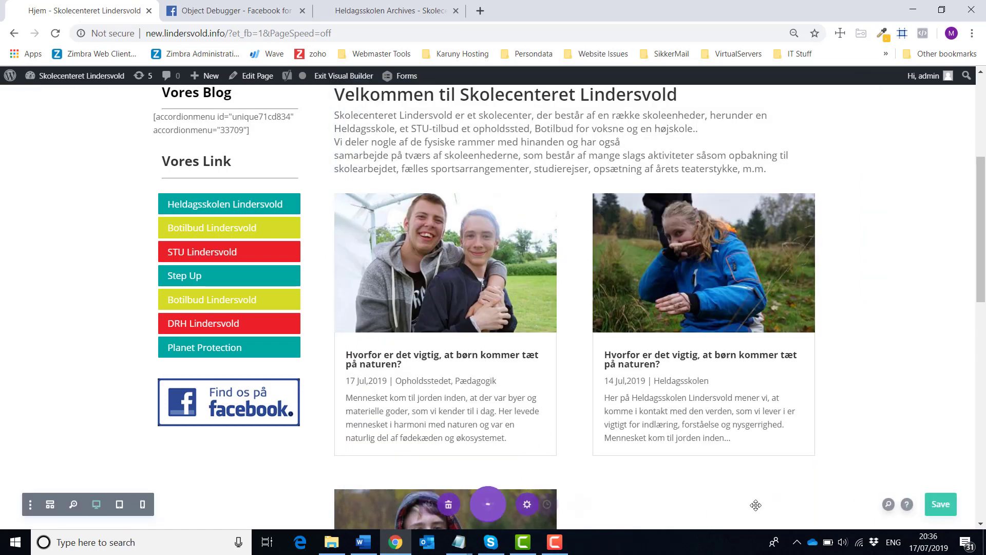
left_click(941, 506)
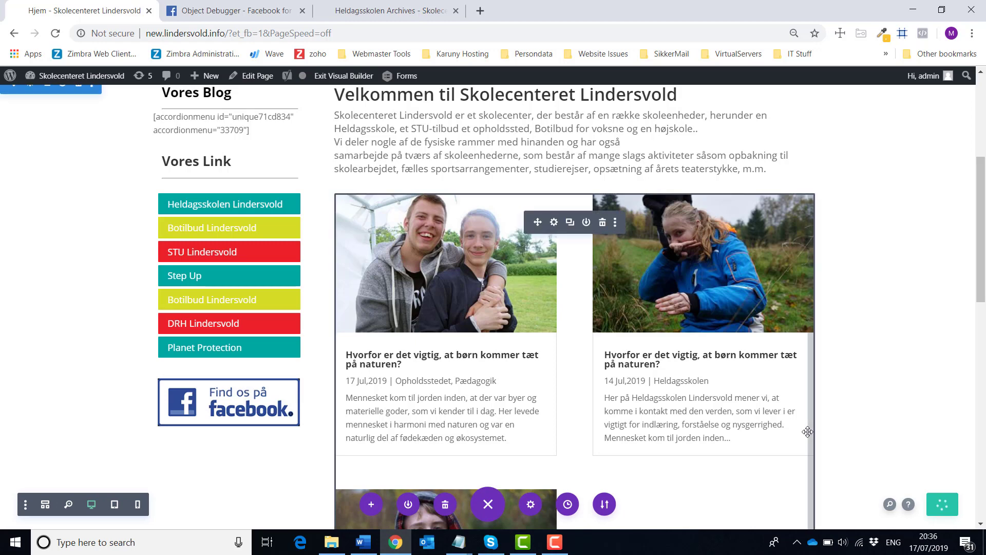
left_click(325, 77)
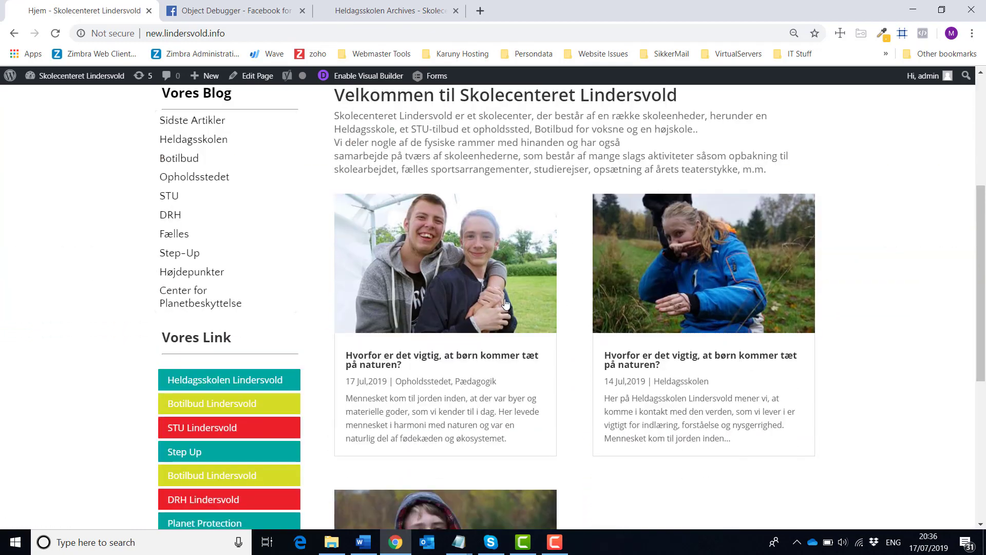
scroll(819, 364, "down", 3)
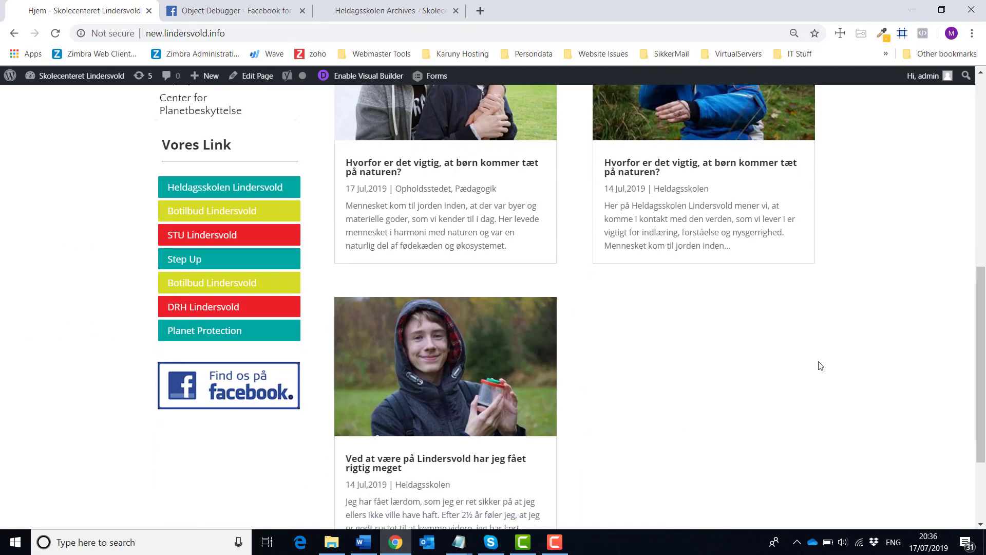
scroll(820, 363, "down", 3)
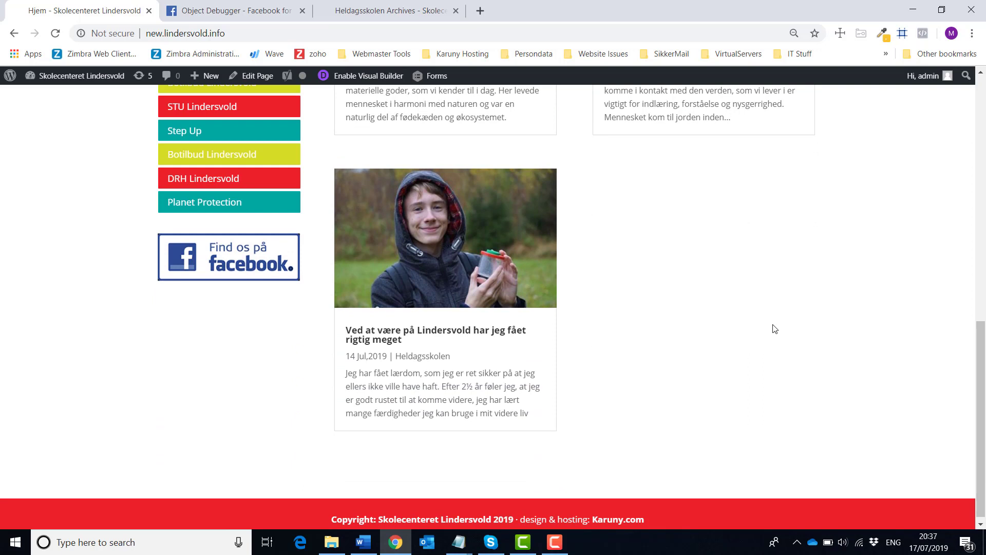
scroll(775, 329, "up", 1)
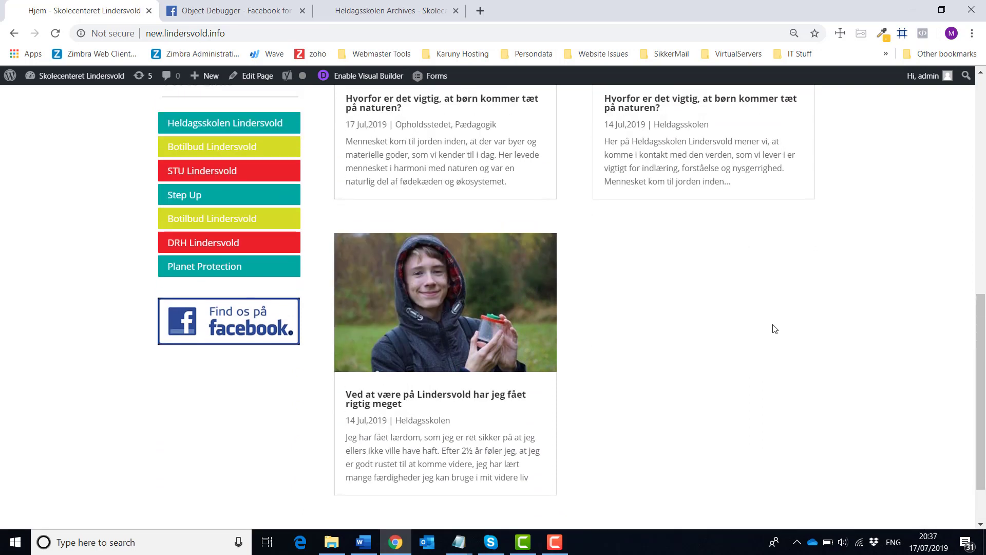